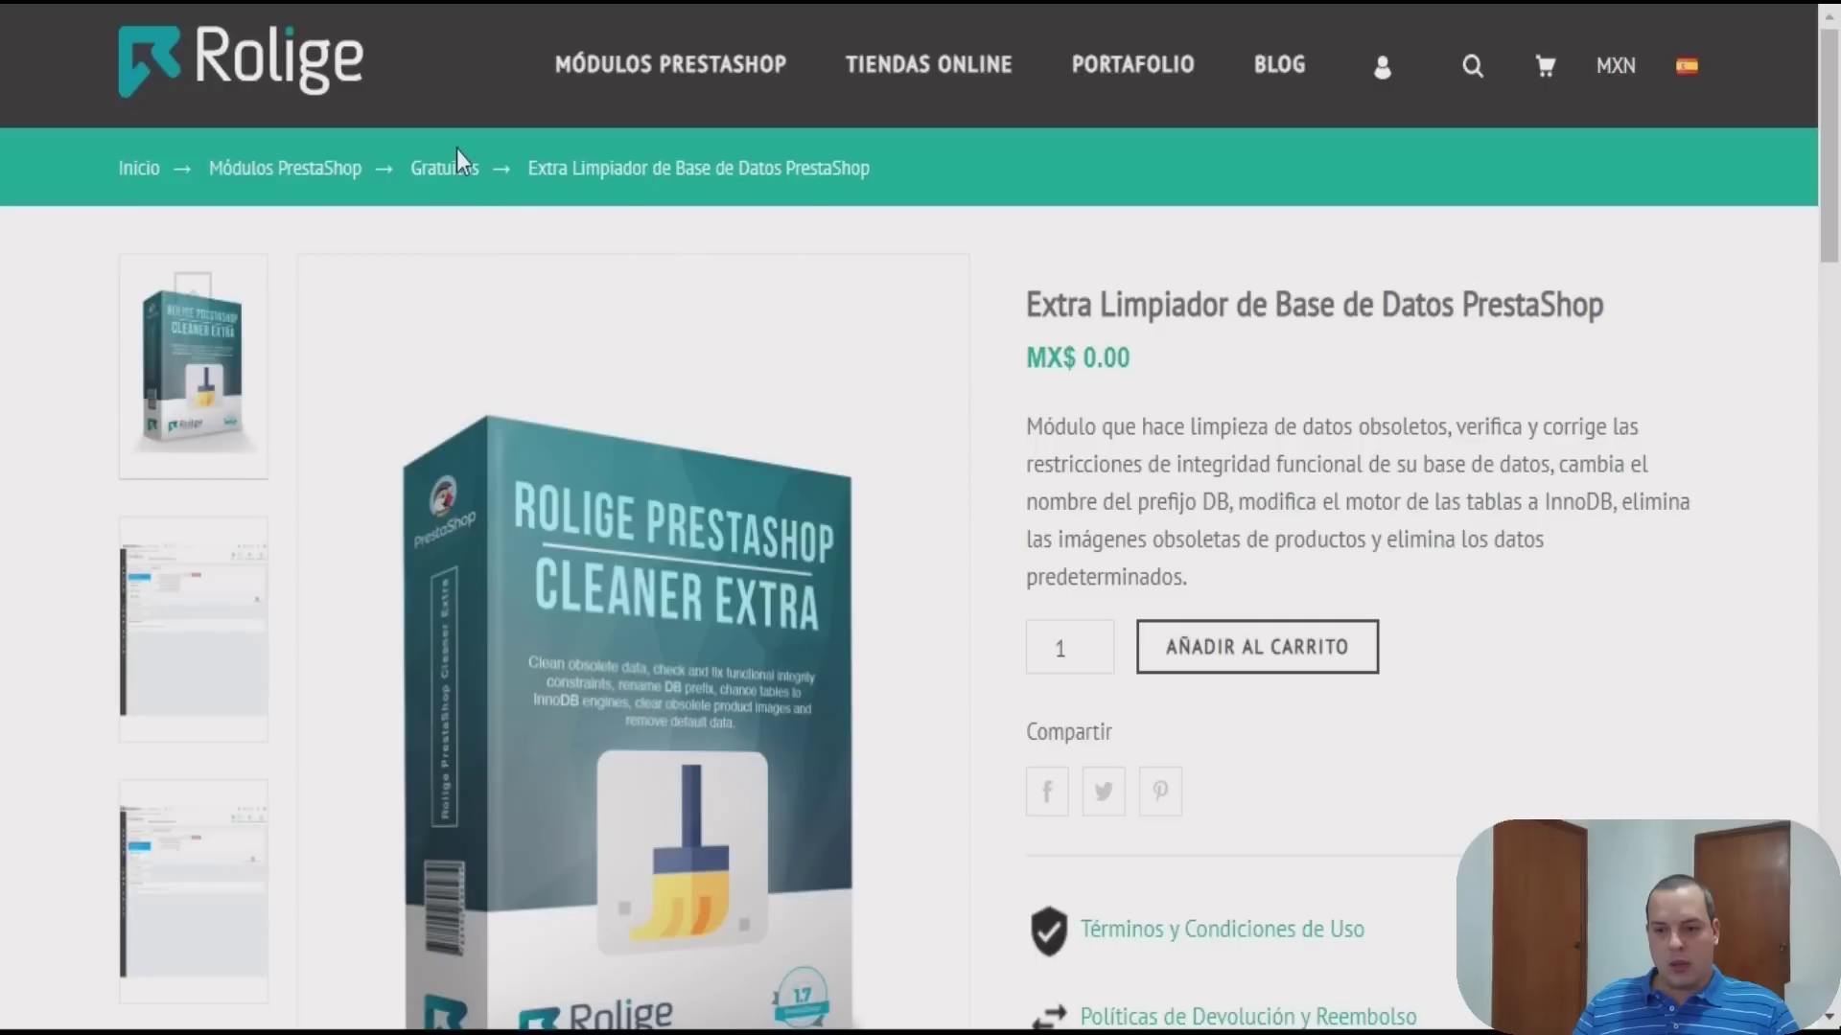
Review the title and price of the Extra Limpiador de Base de Datos PrestaShop module on its product page
left_click_drag(1041, 307, 1622, 309)
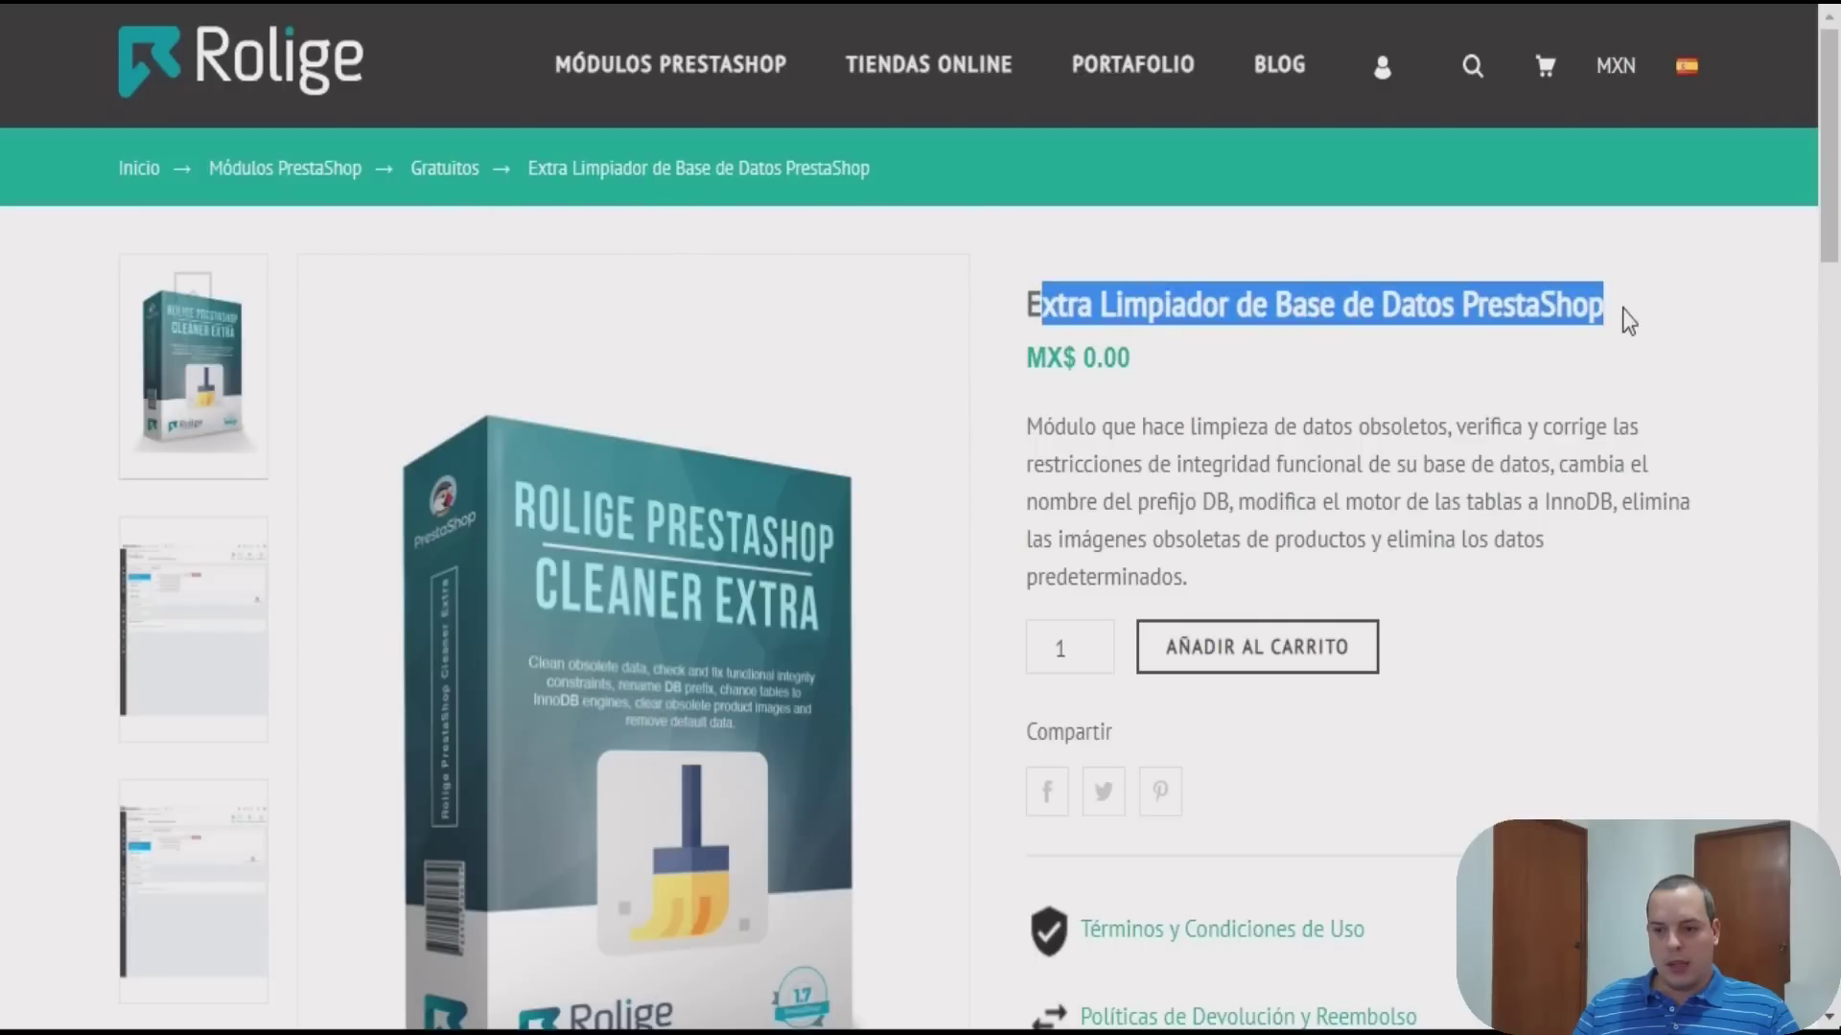
left_click(1566, 367)
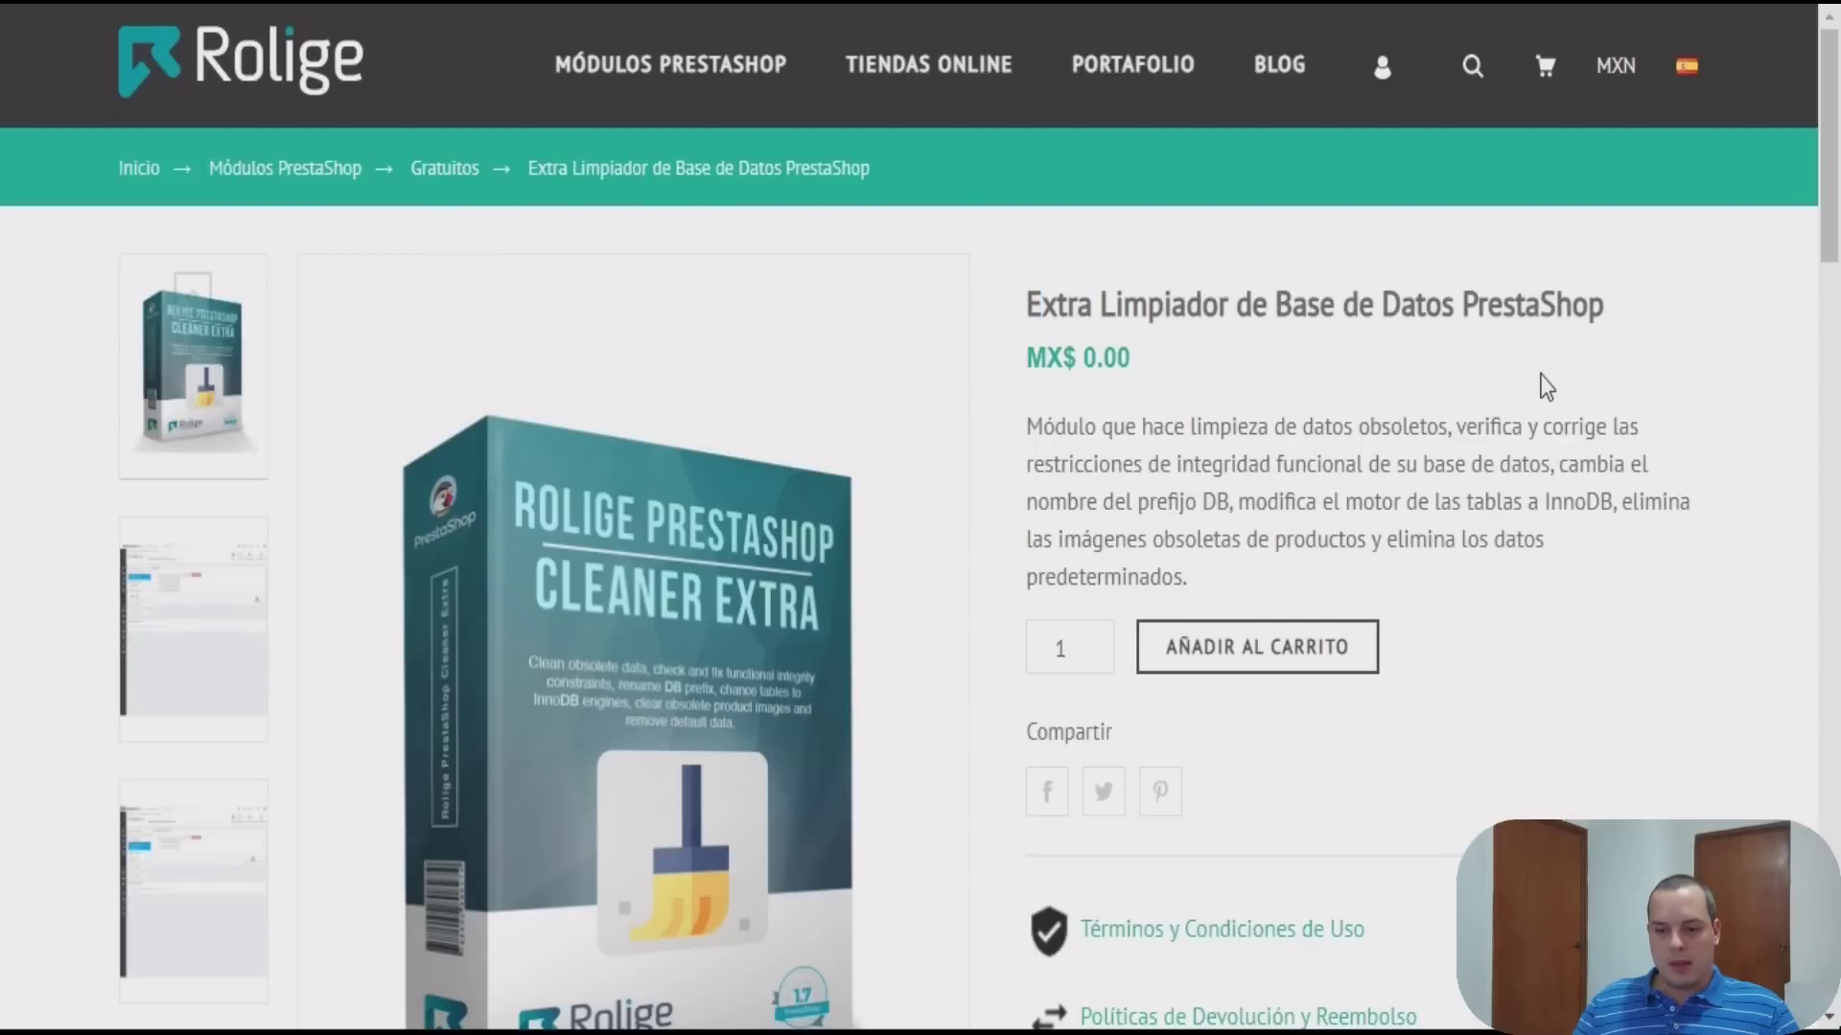
scroll(1546, 386, "down", 2)
scroll(1540, 382, "up", 2)
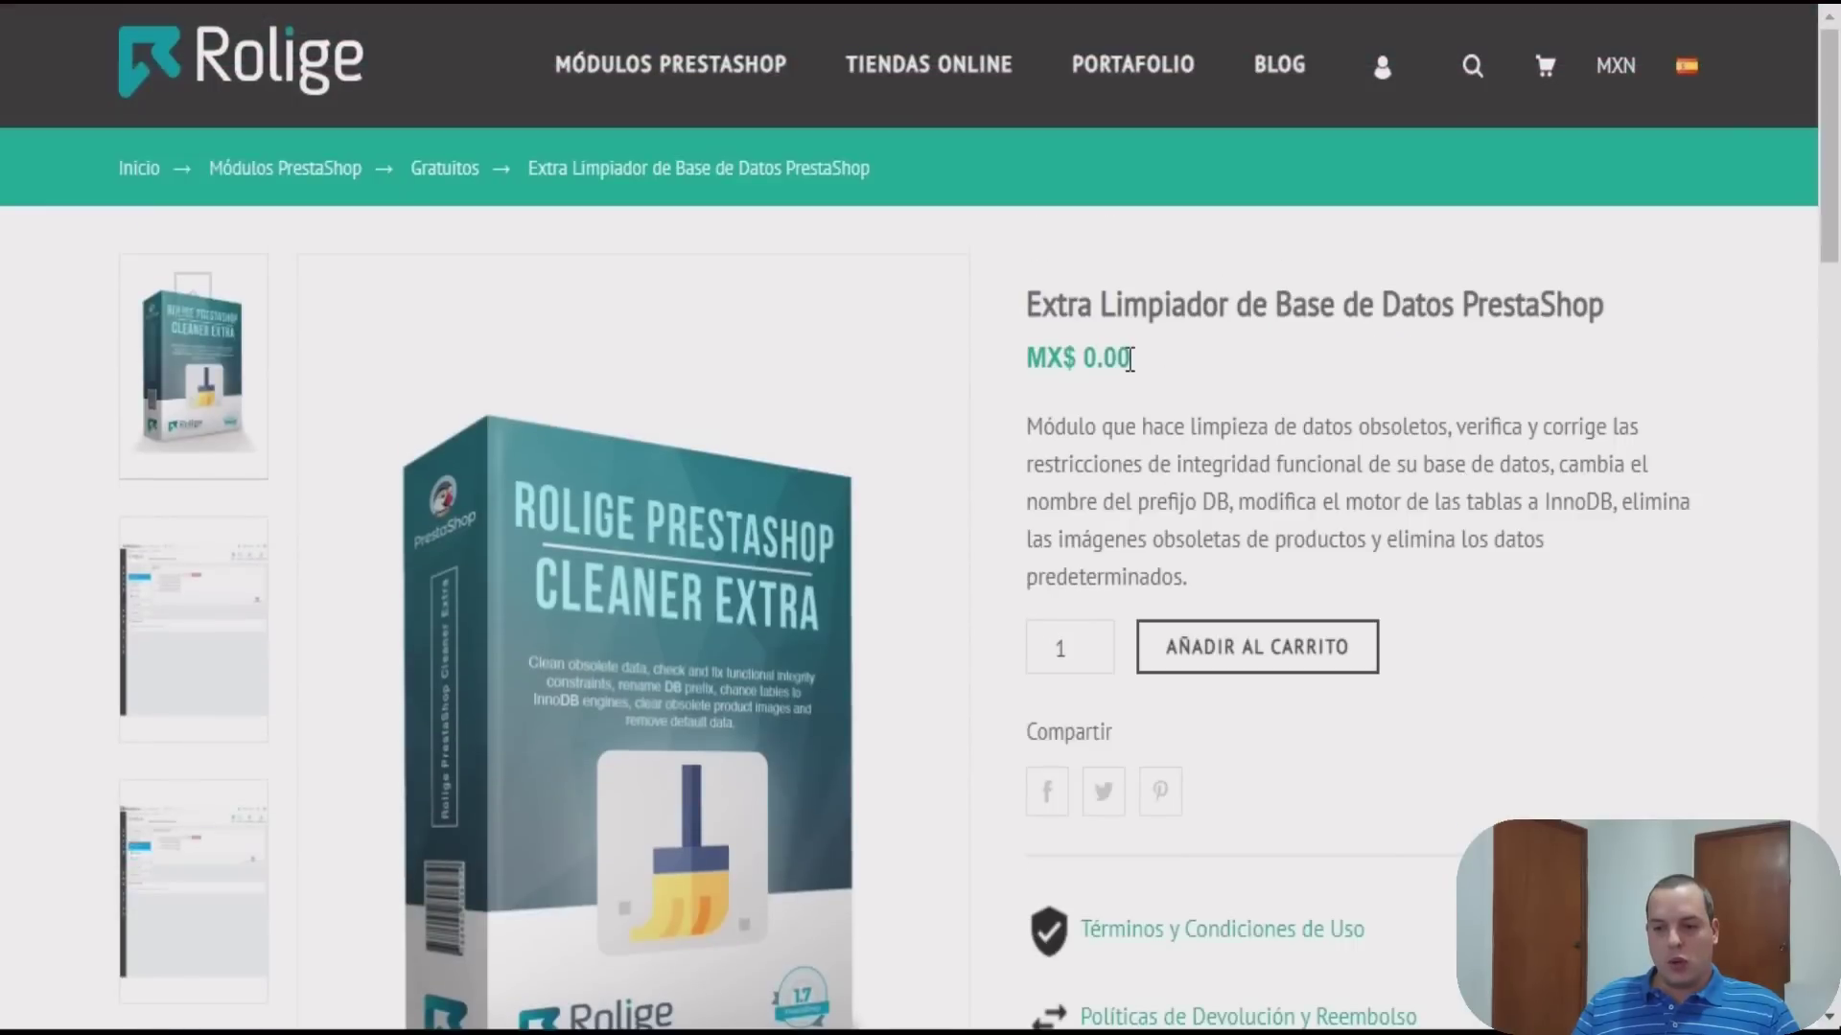
left_click_drag(1133, 360, 1022, 354)
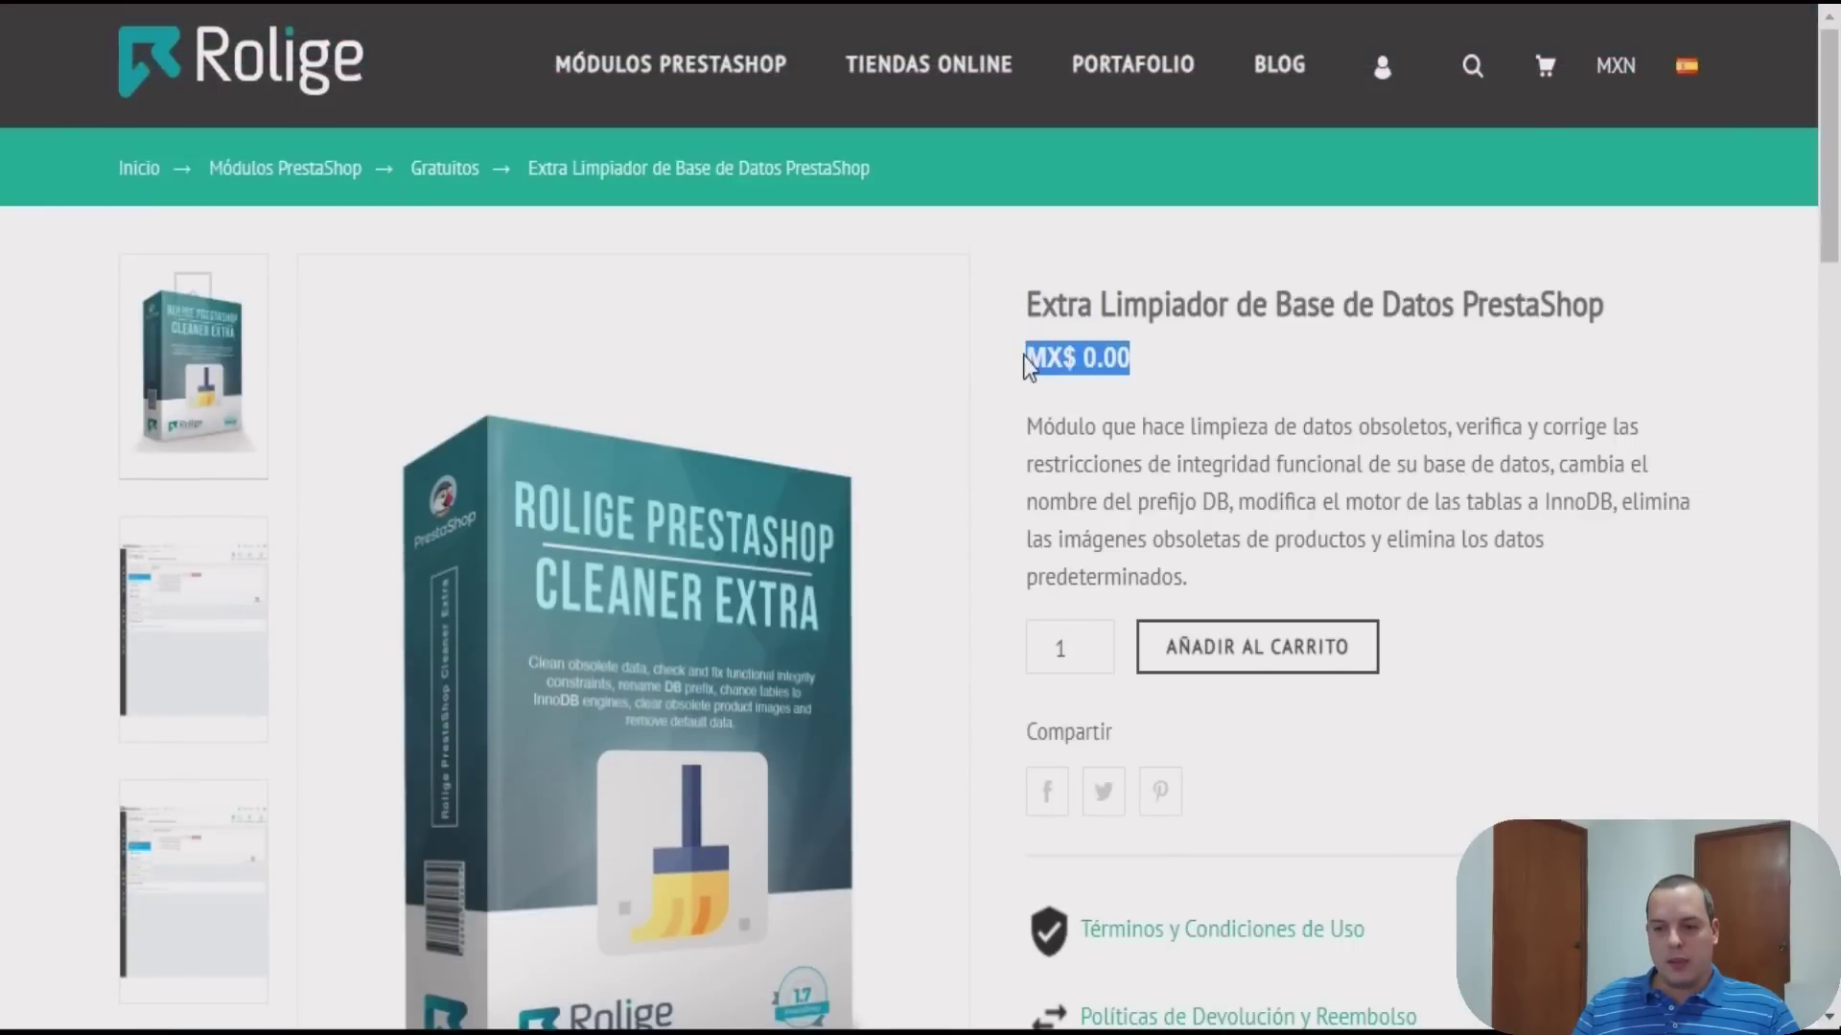
left_click(1224, 351)
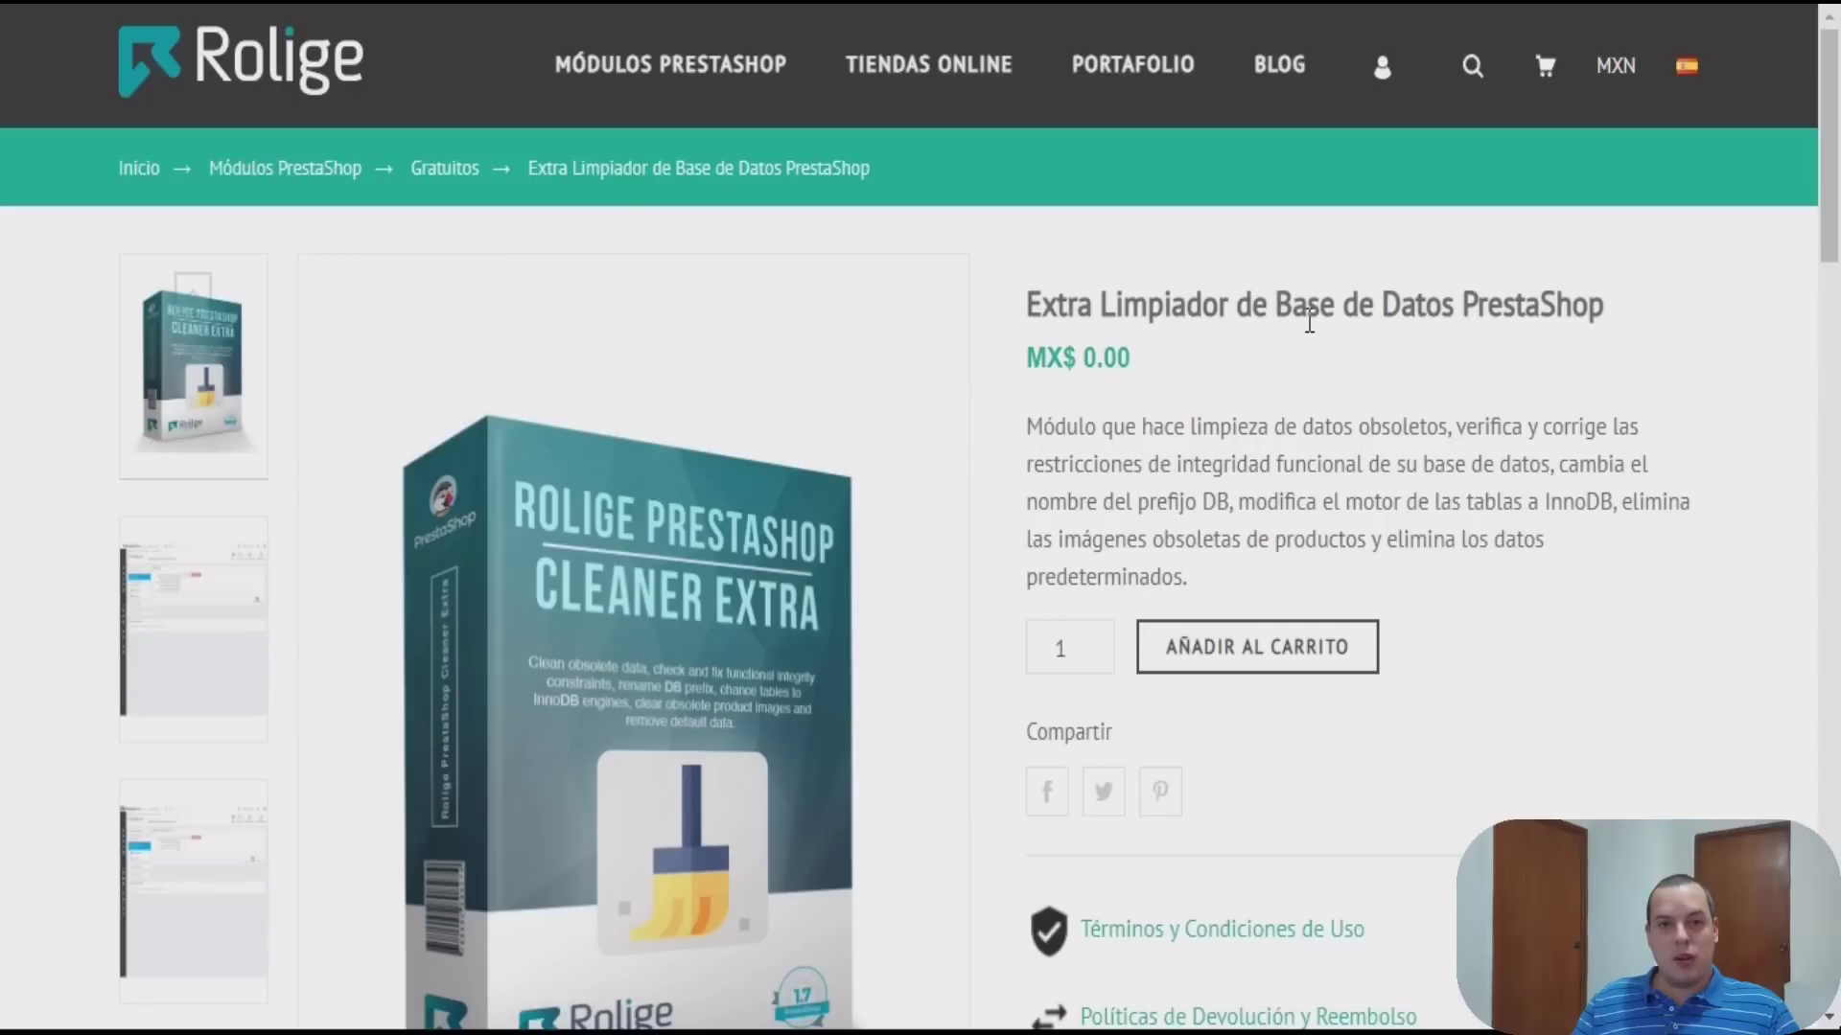
Switch to the PrestaShop back office, search the module manager for "limpiado" and open the configuration of Extra Limpiador de Prestashop por Rolige
mouse_move(671, 65)
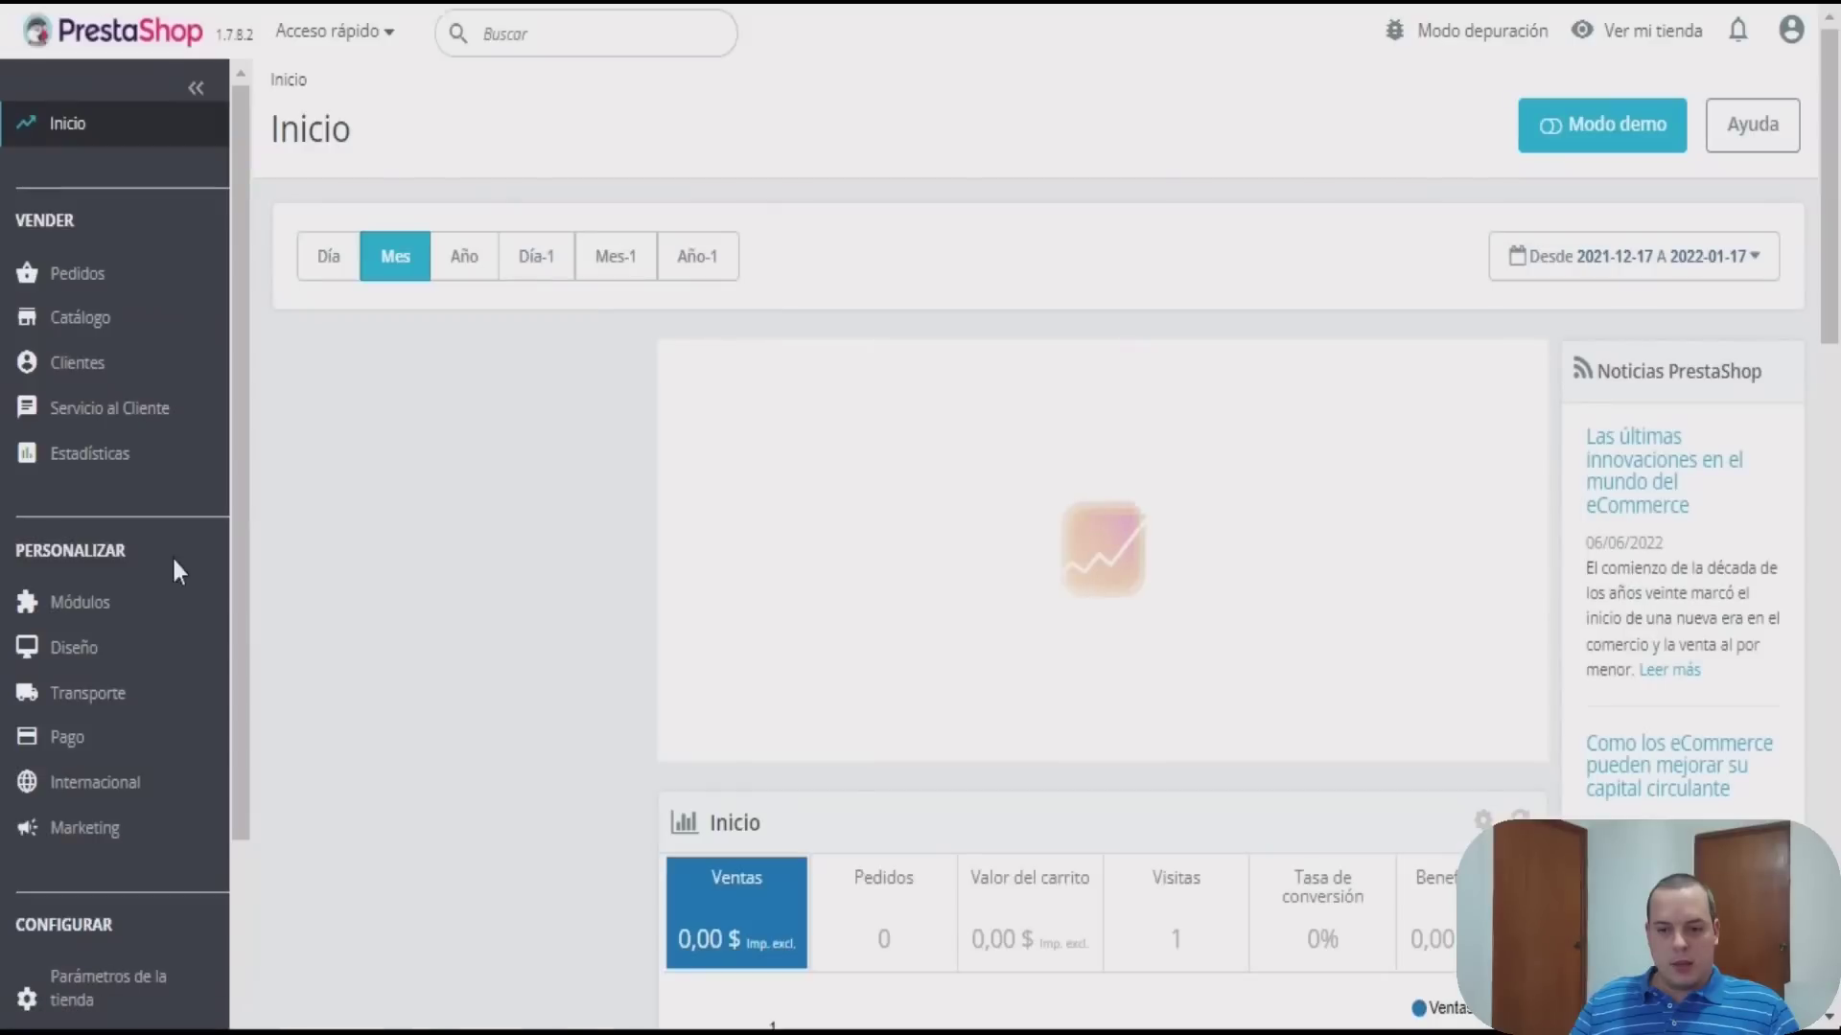
mouse_move(87, 602)
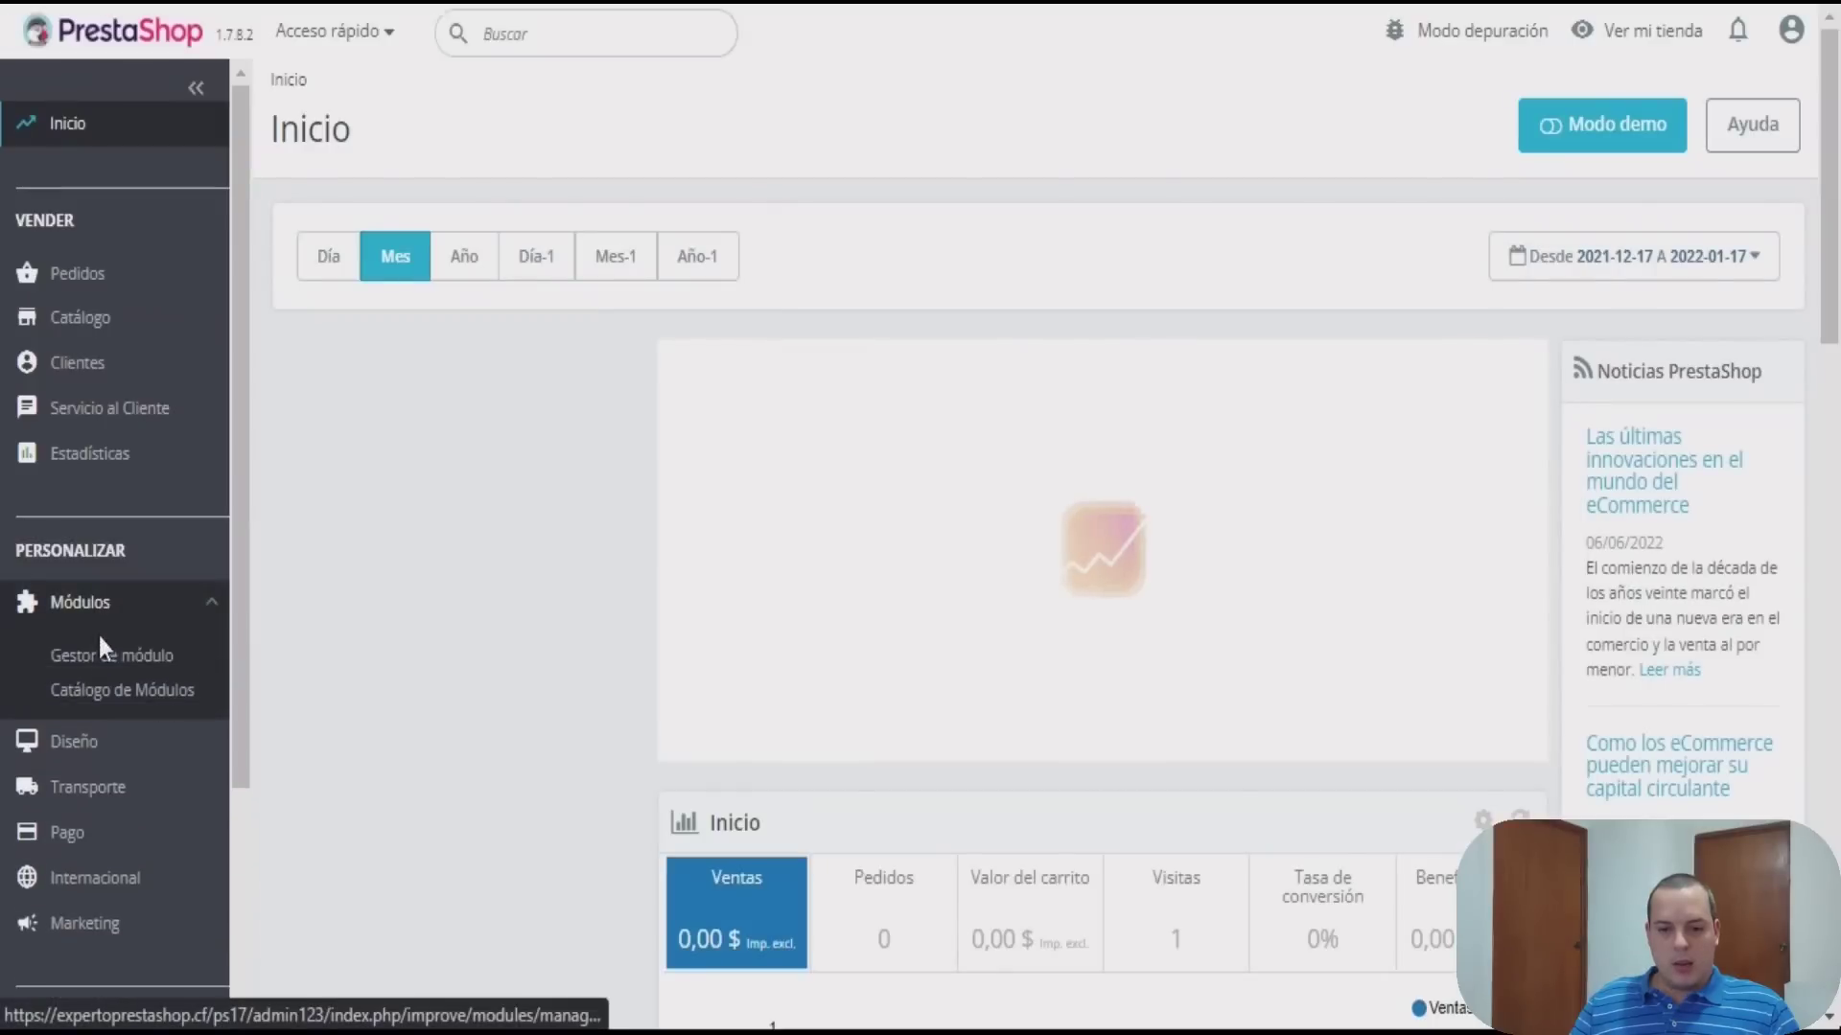
left_click(58, 655)
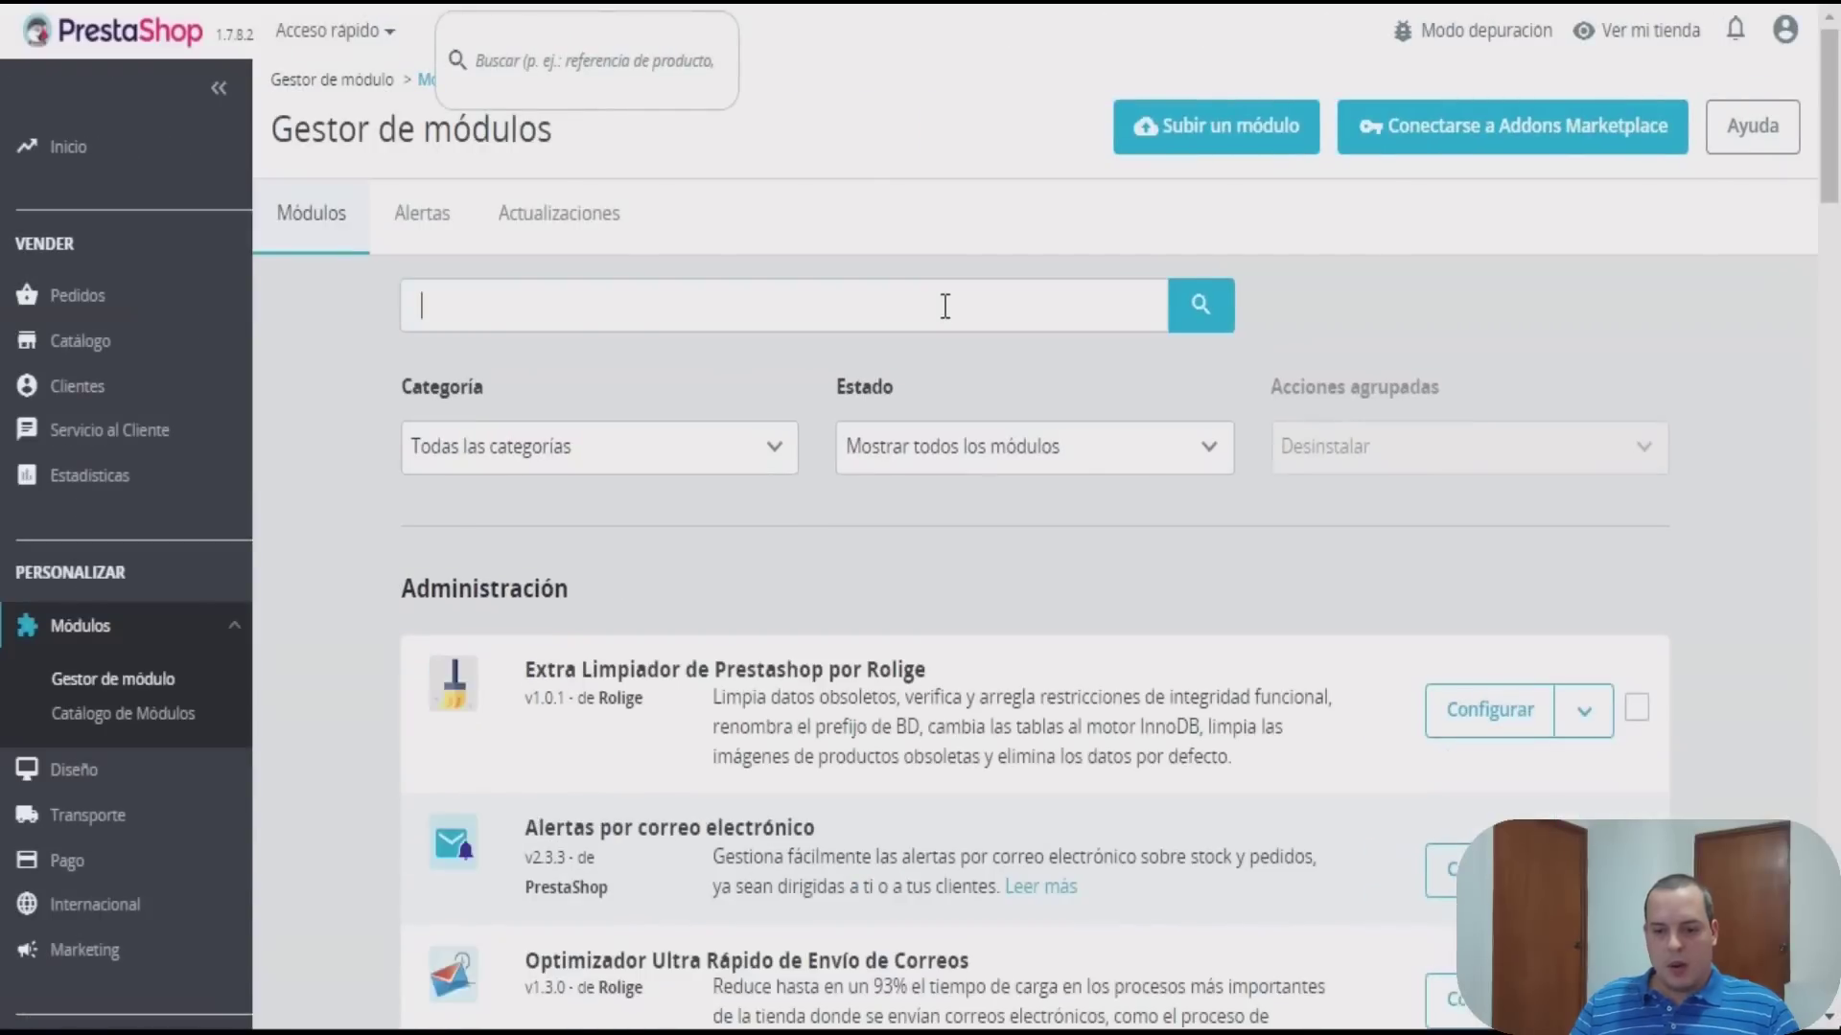
left_click(944, 307)
type("limpiado")
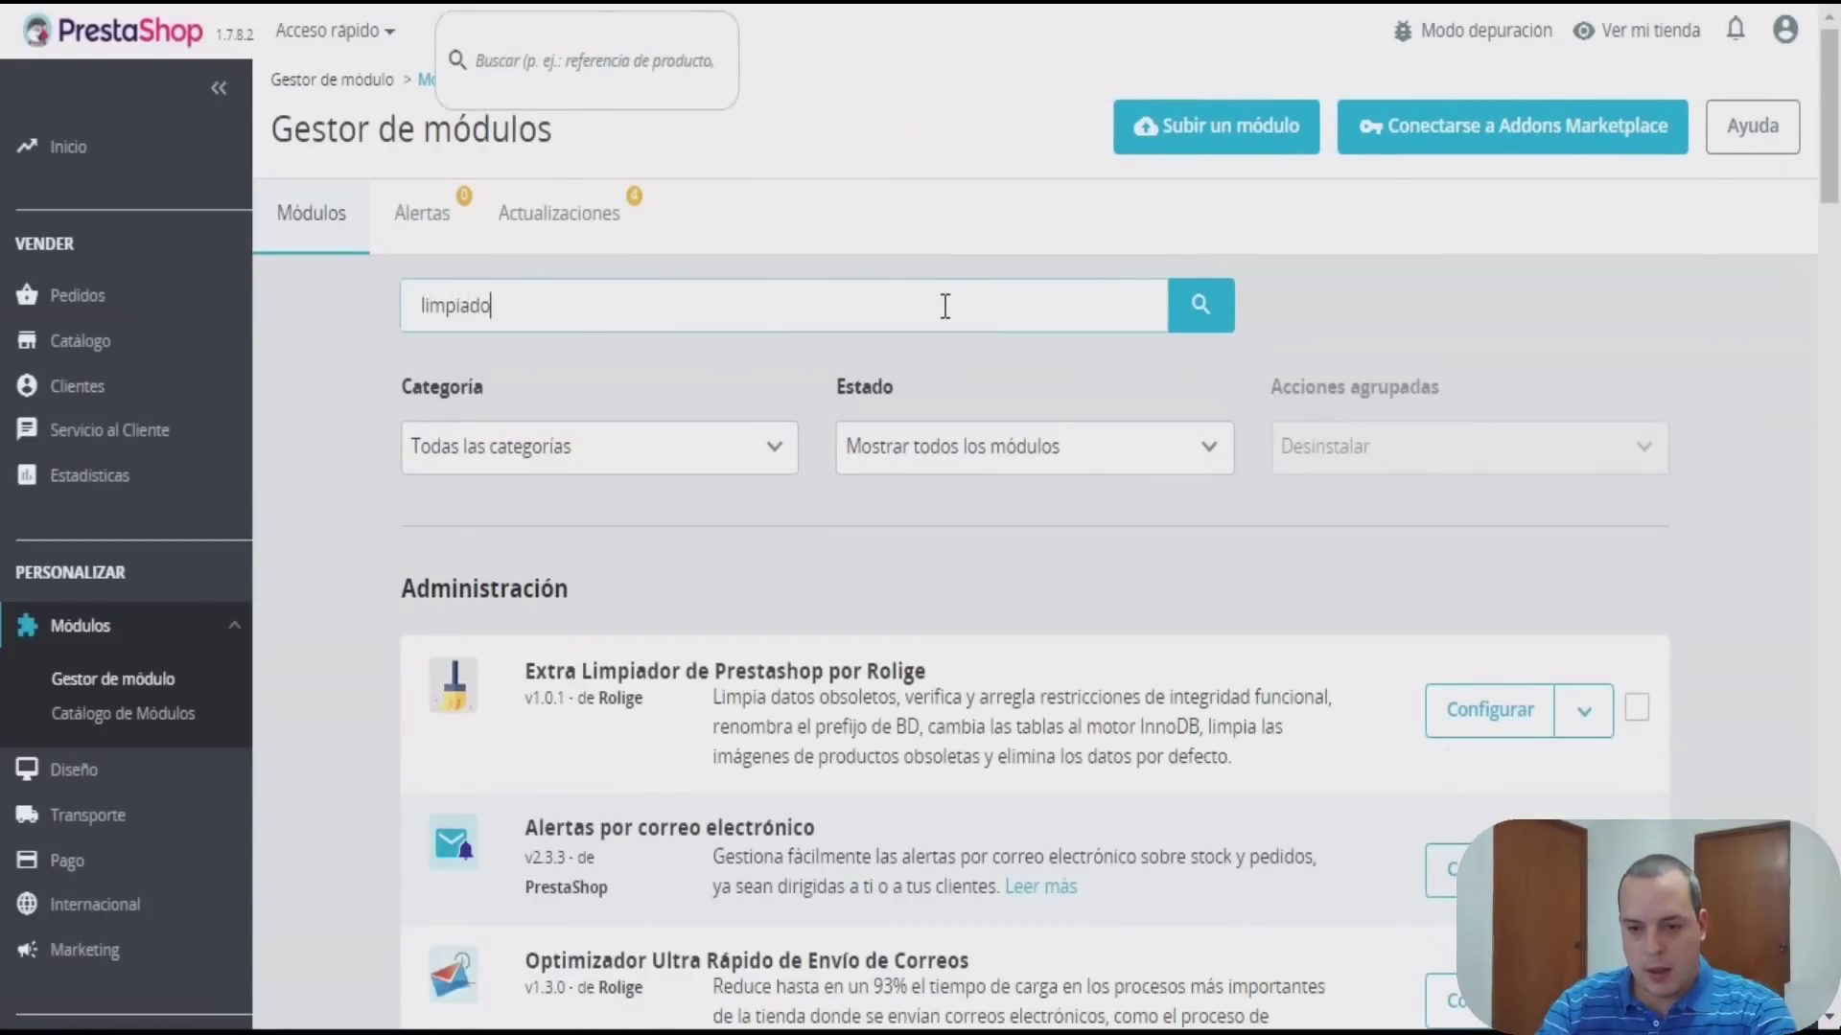
key("Return")
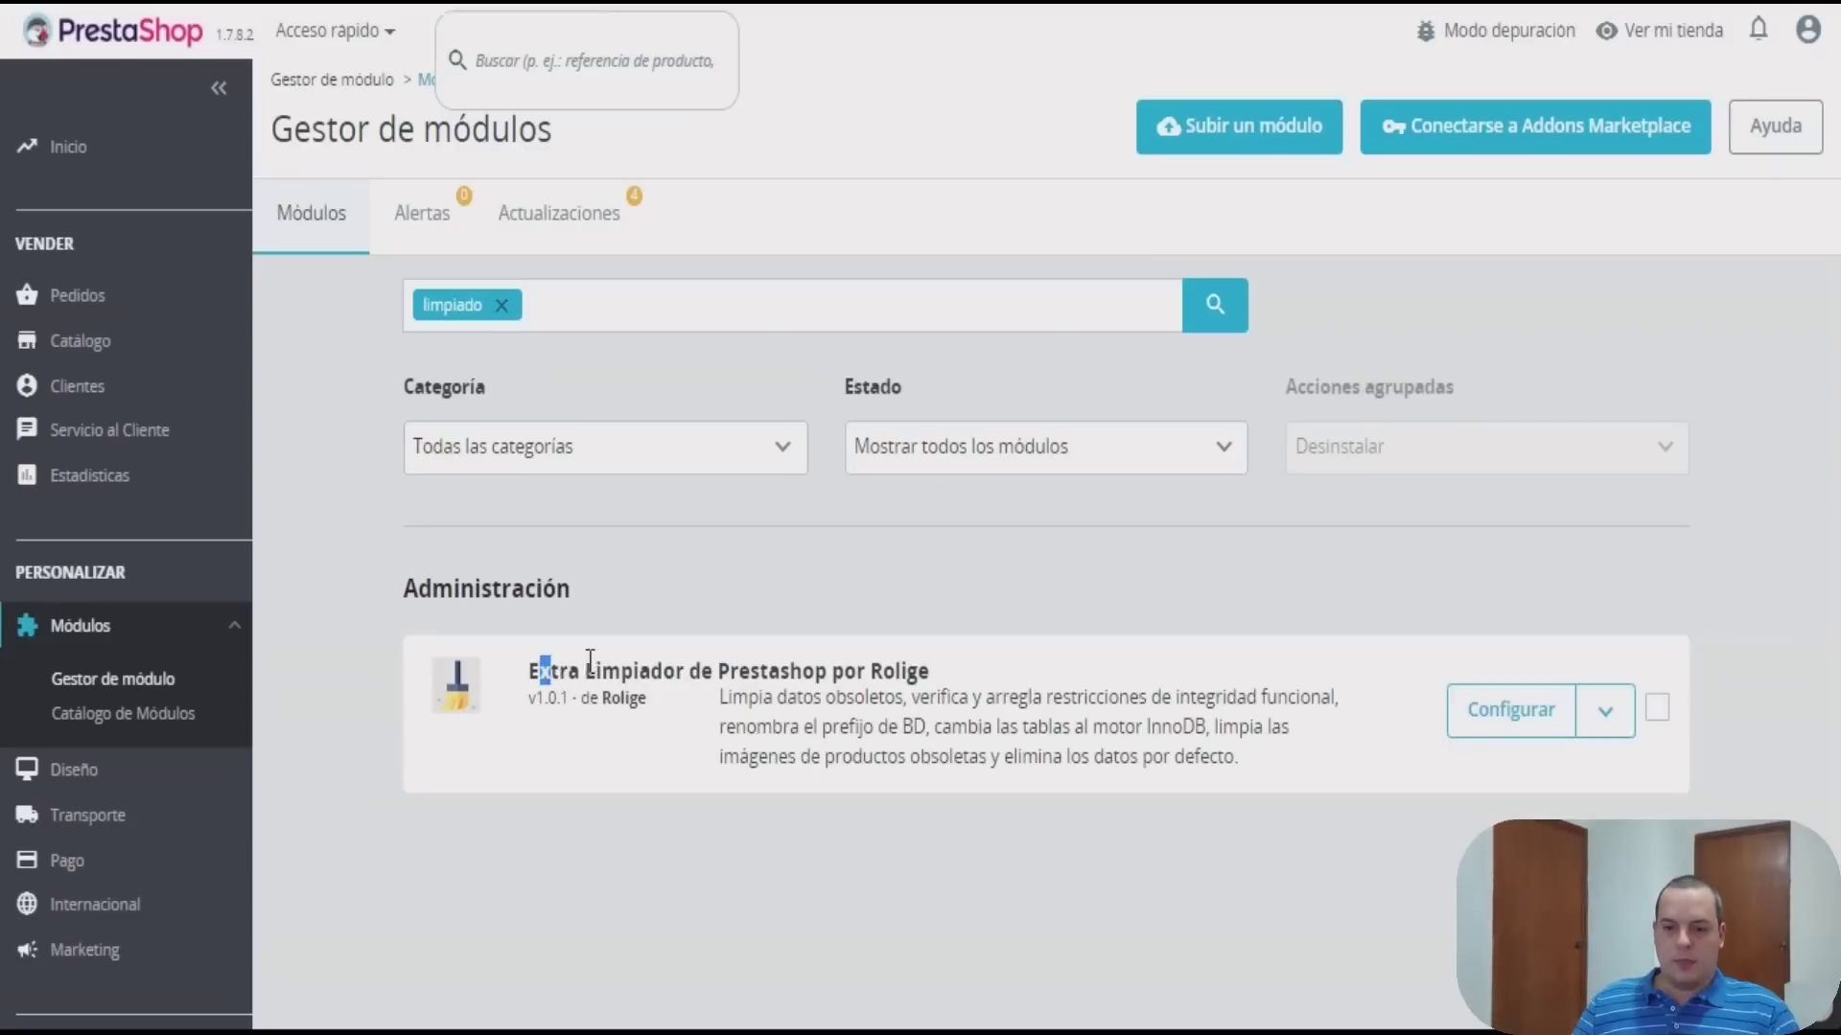
left_click_drag(536, 671, 1135, 681)
left_click(1522, 721)
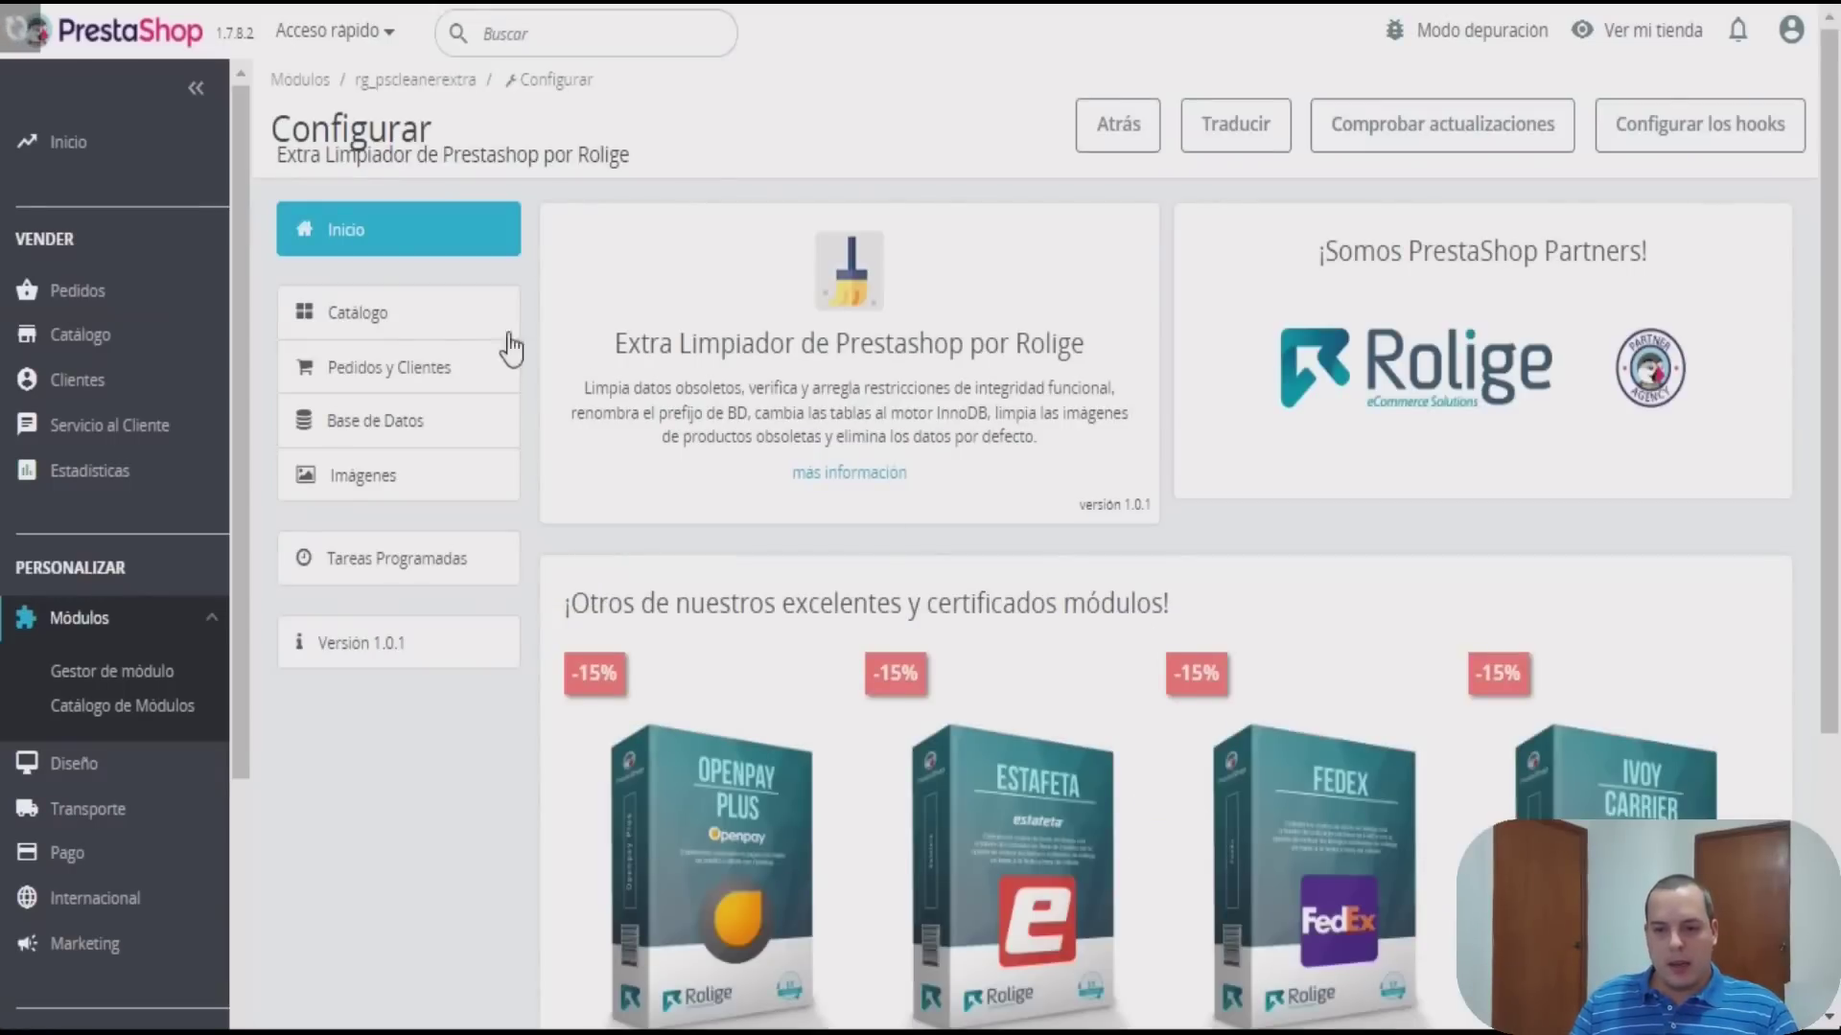
View the module's Catálogo section and set the irreversible-deletion acknowledgement in Pedidos y Clientes to Activo
left_click(393, 327)
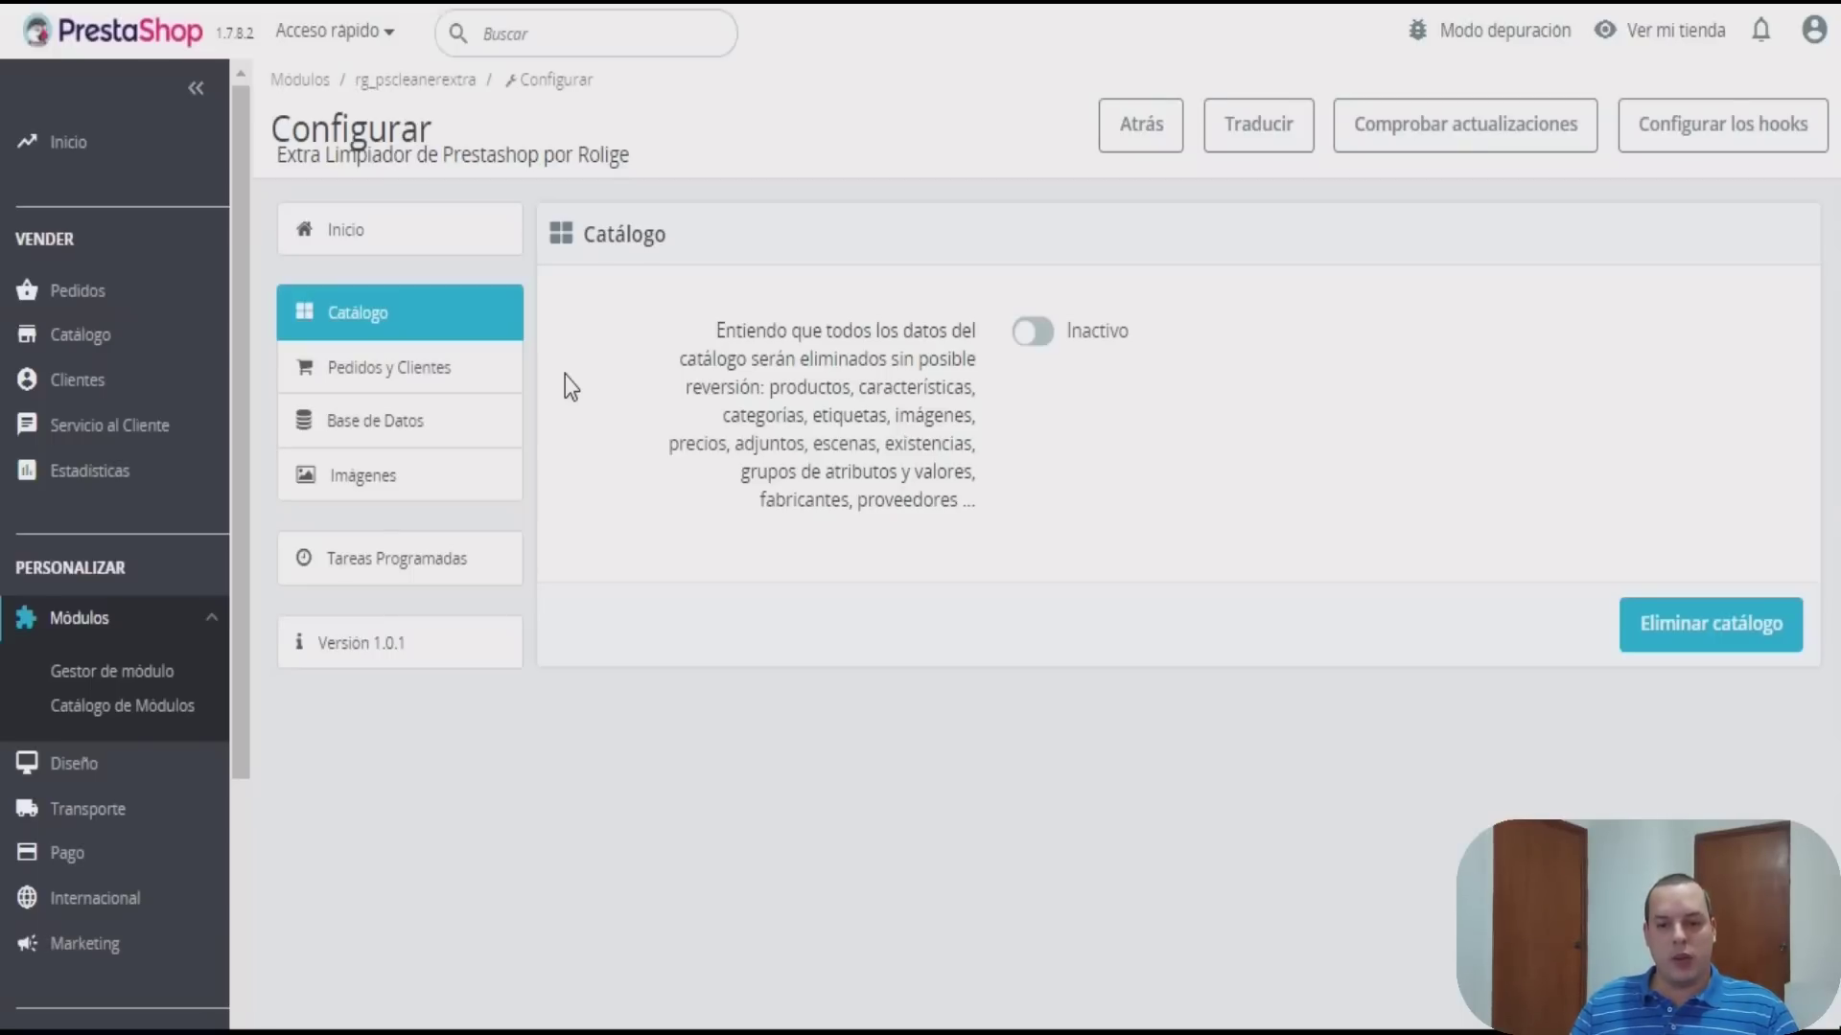
left_click(443, 385)
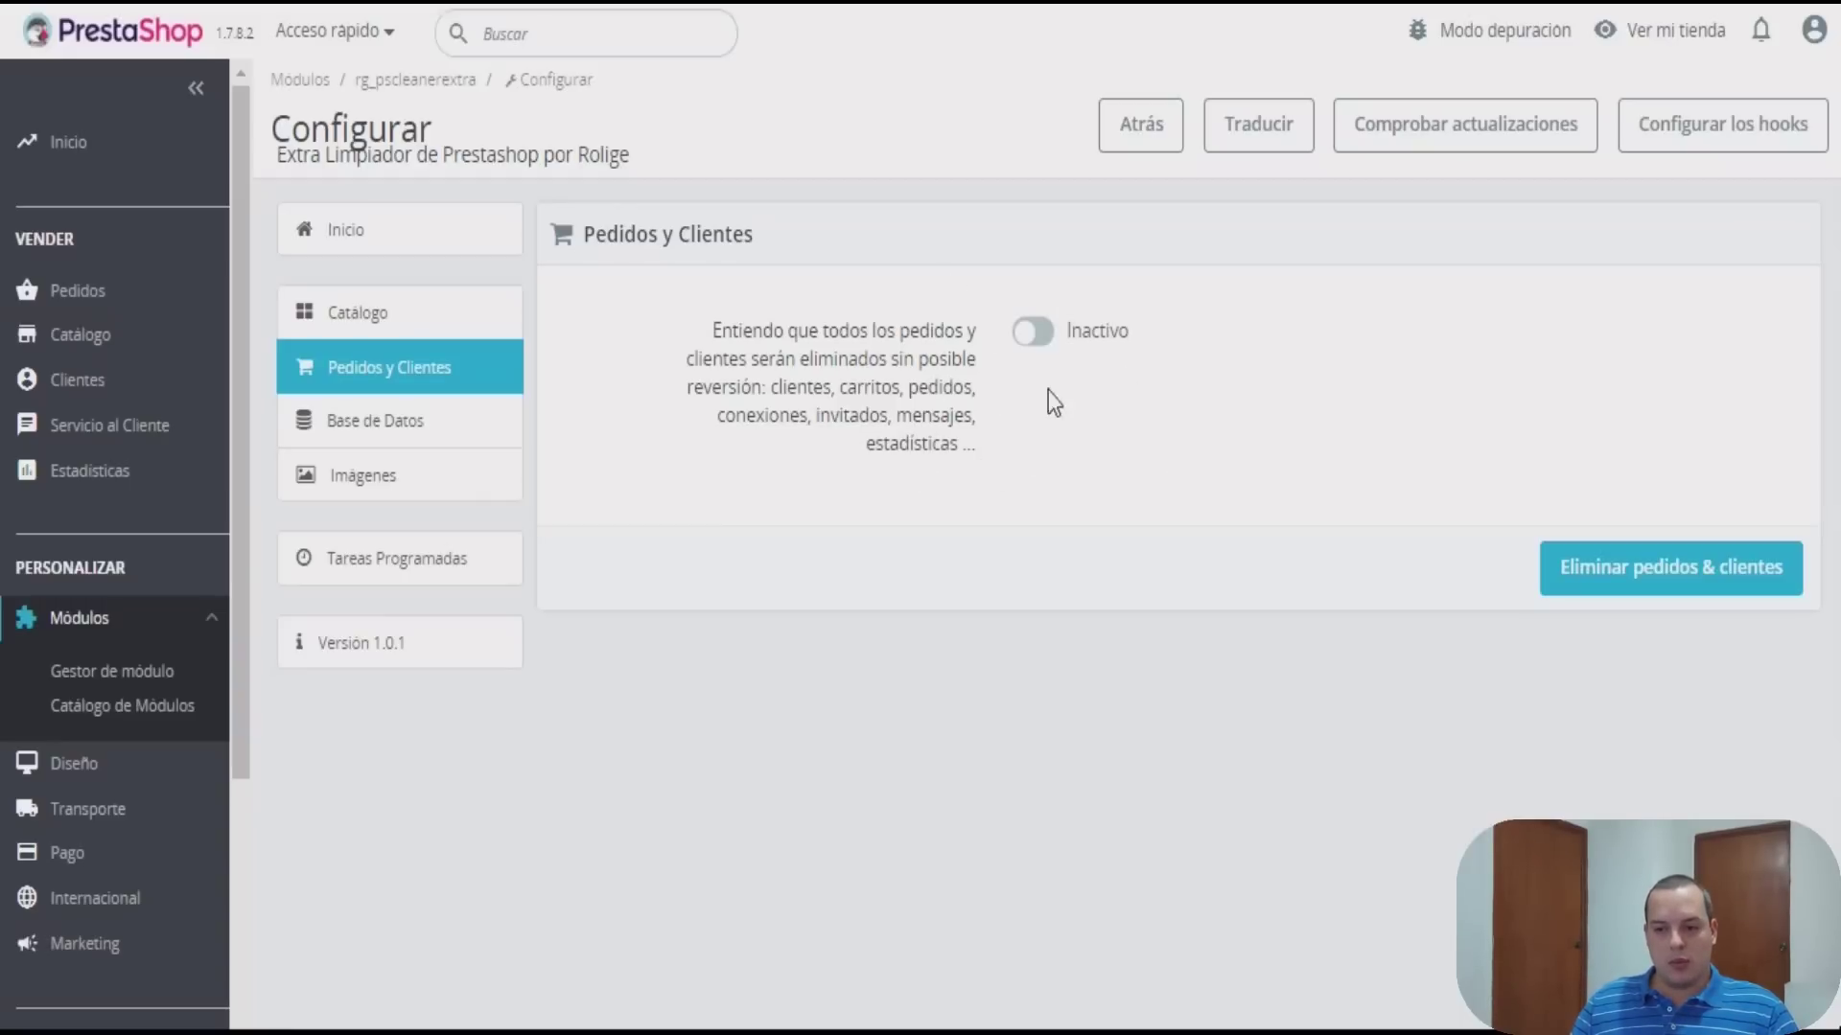
left_click(1043, 336)
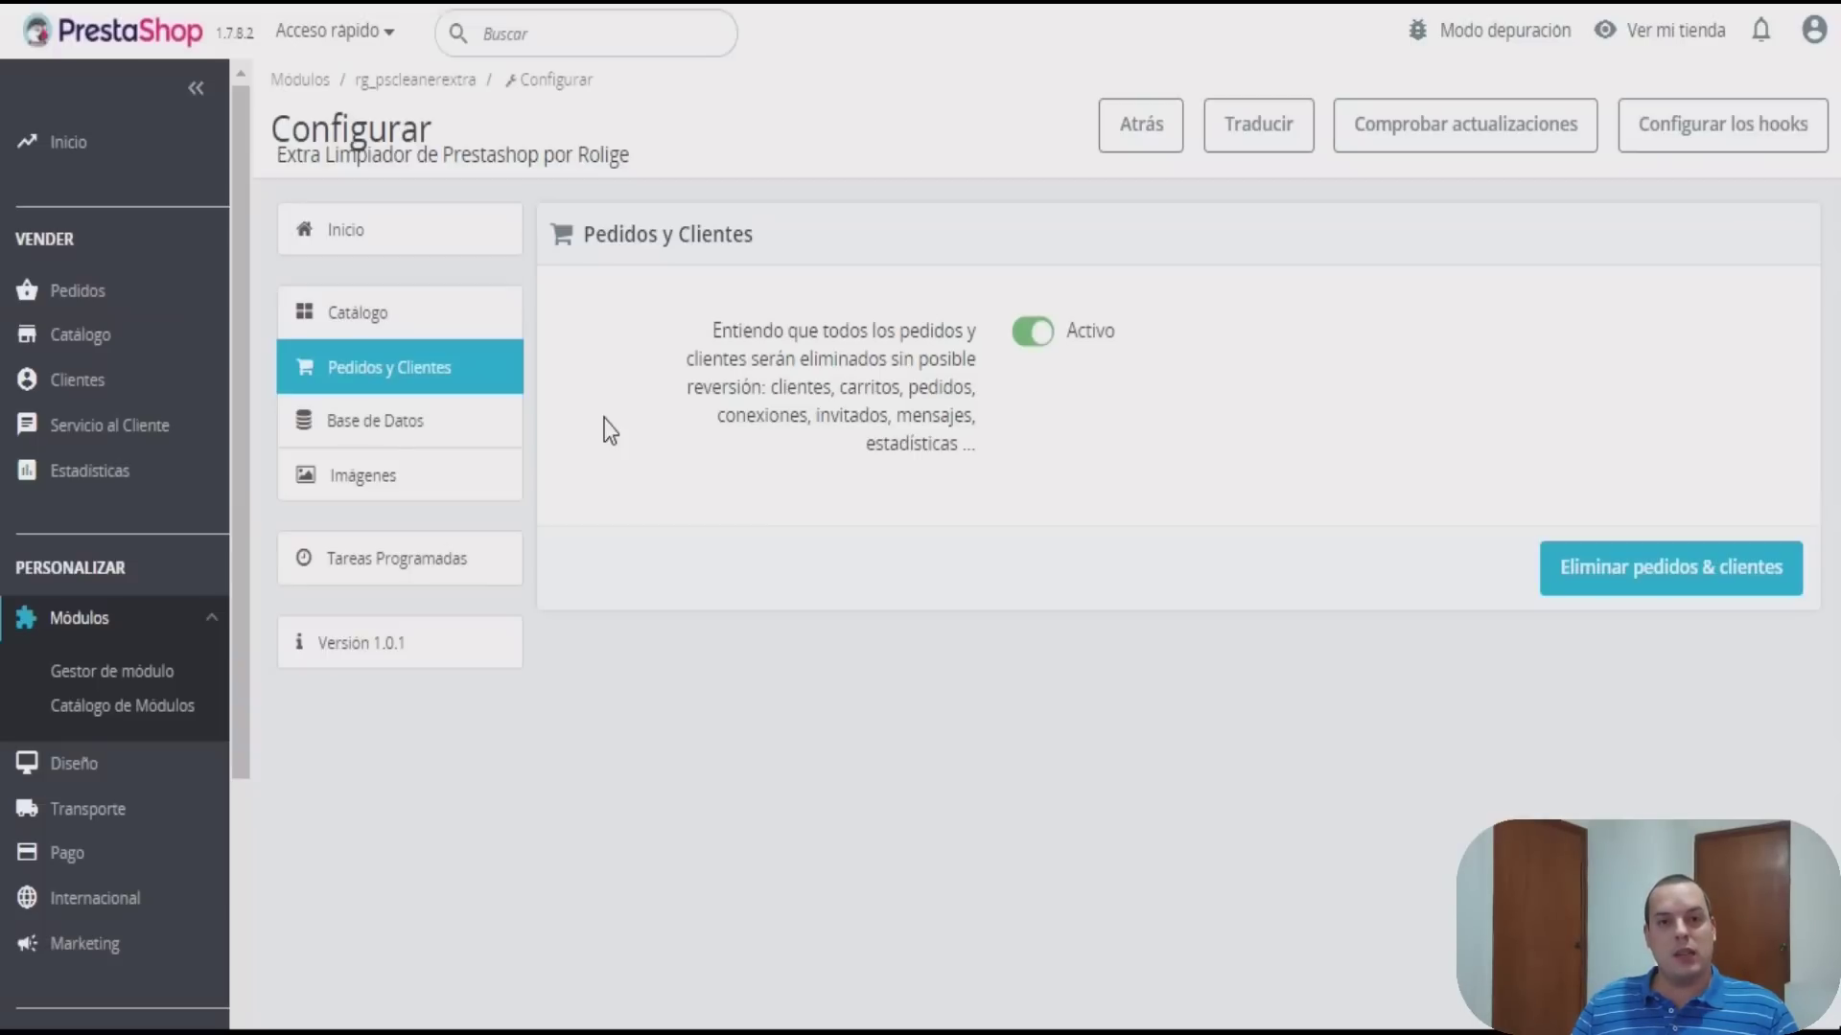
Open the module's Base de Datos section and look at Restricciones de integridad funcional
left_click(468, 439)
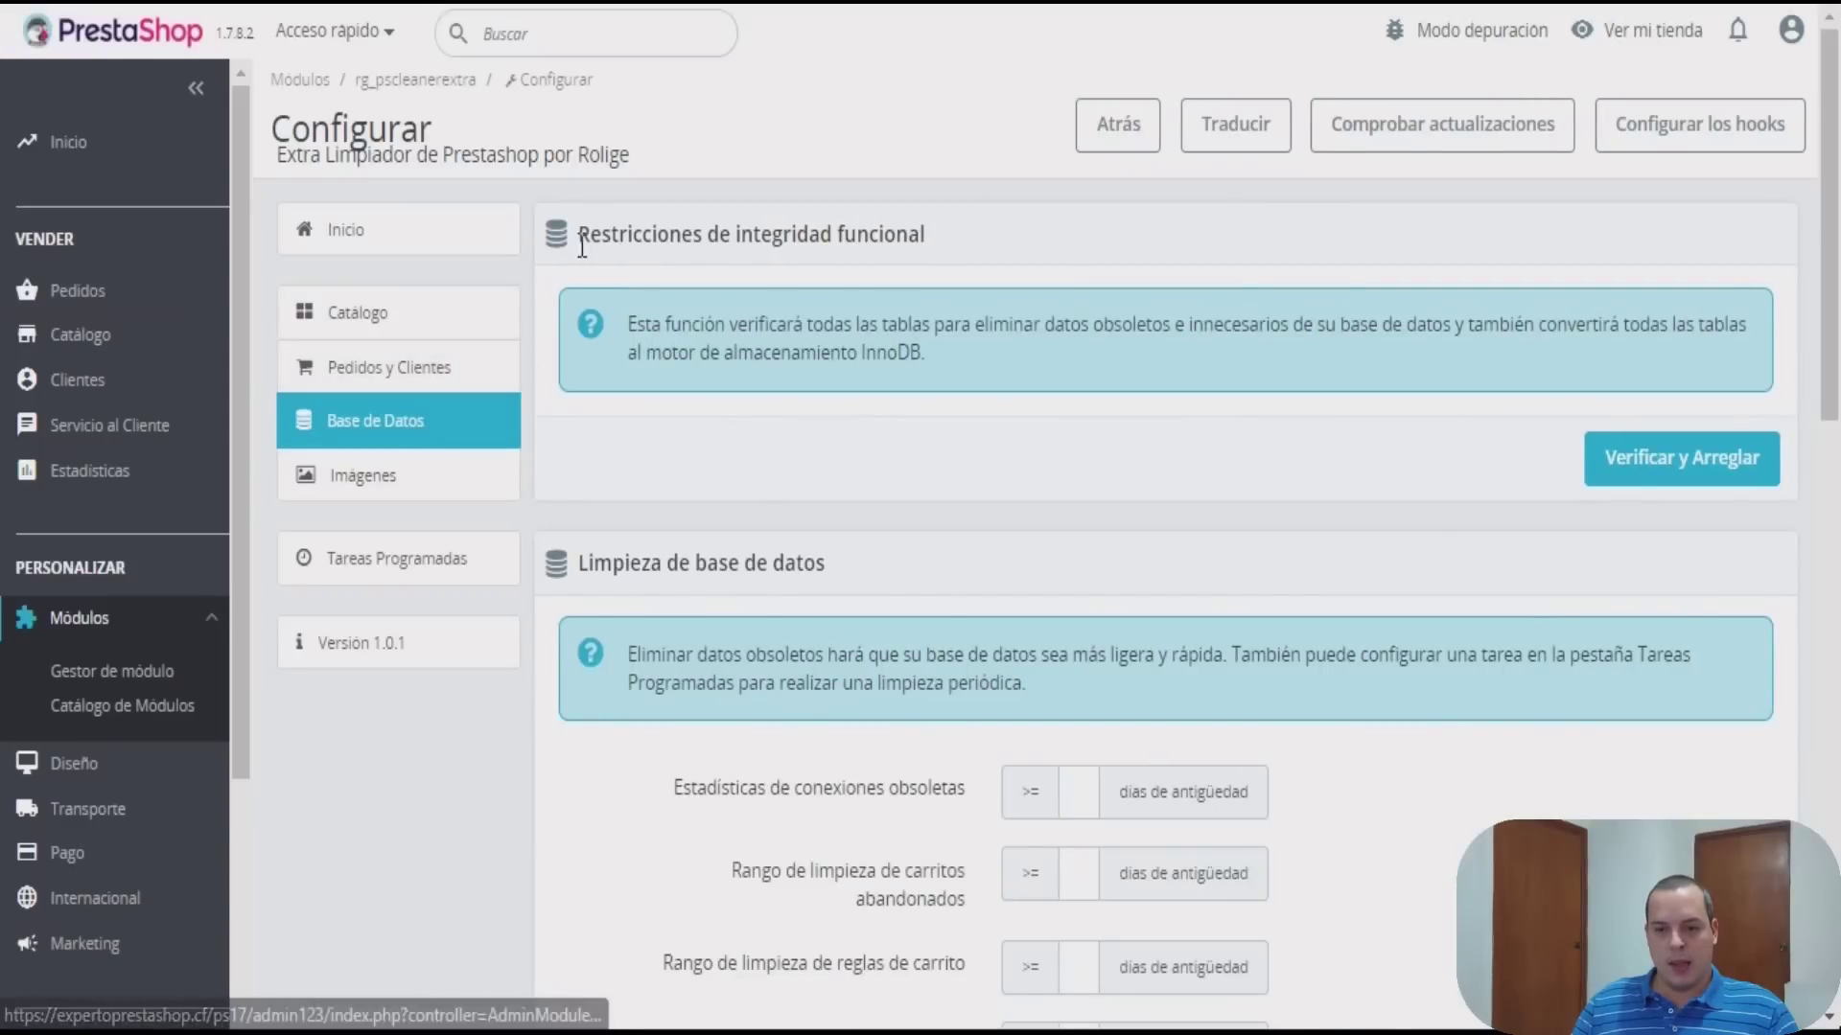
left_click_drag(580, 236, 983, 249)
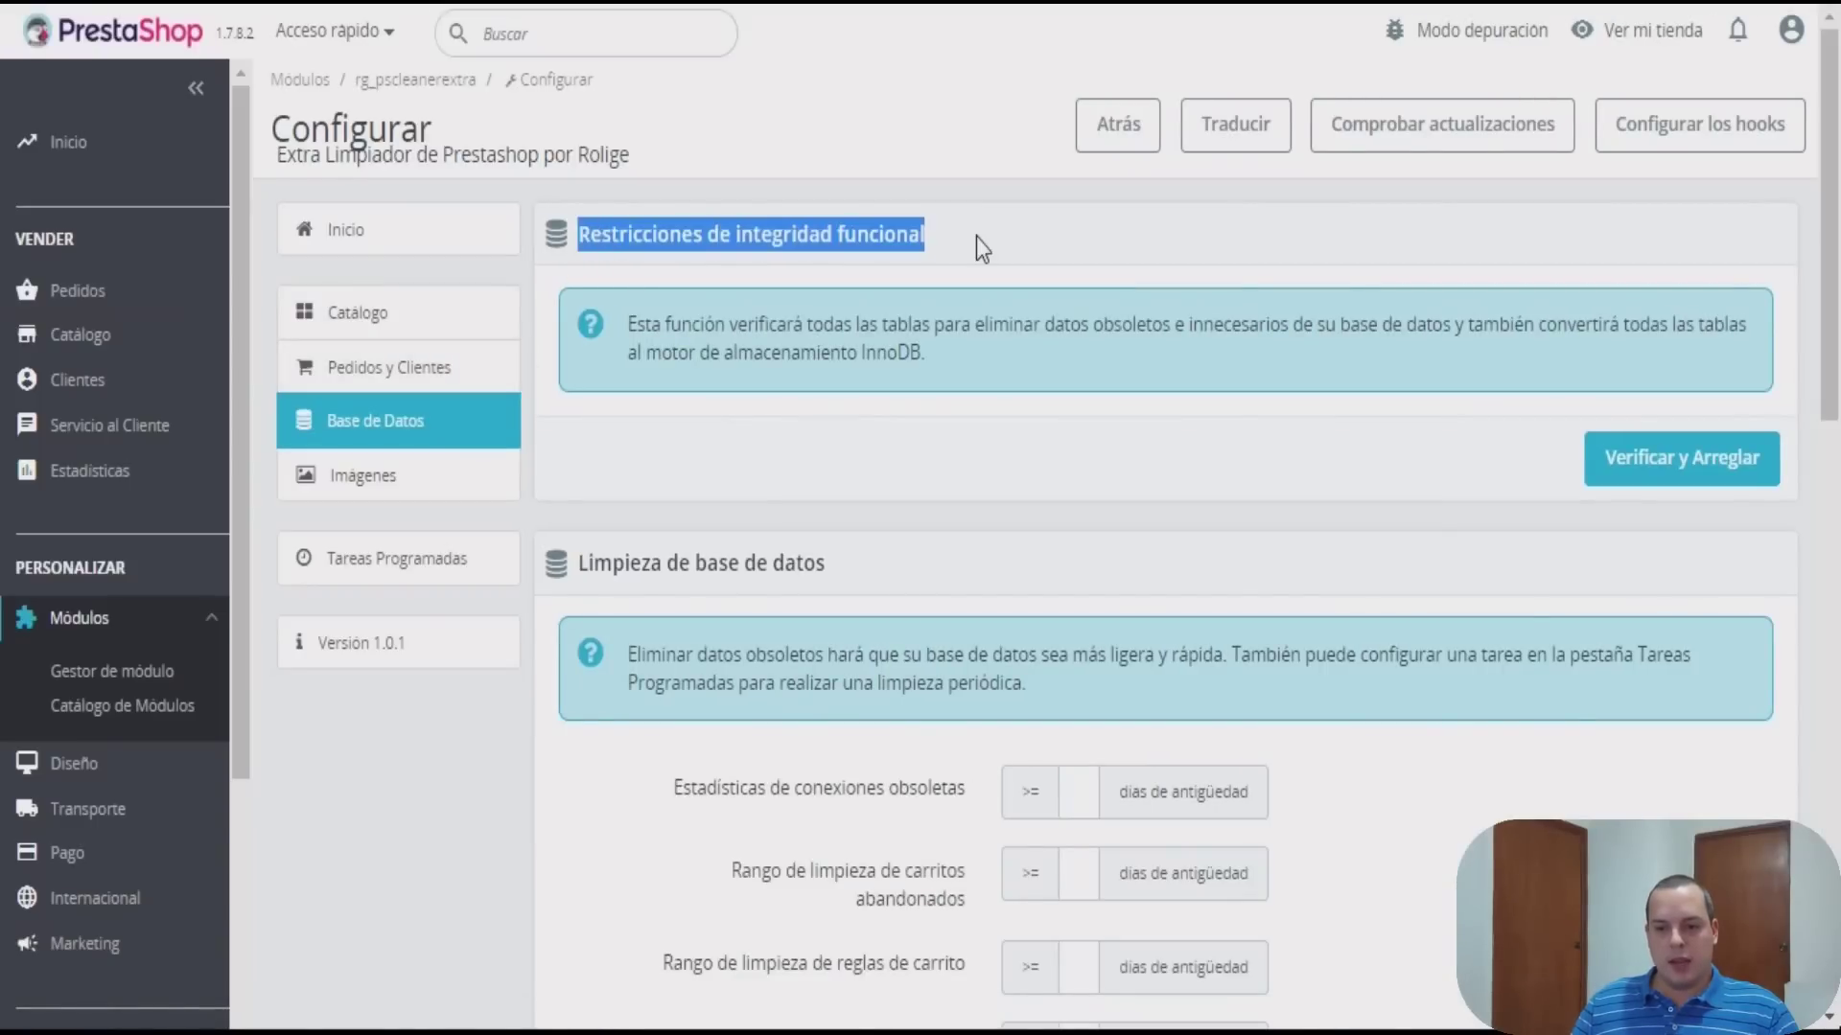
left_click(976, 238)
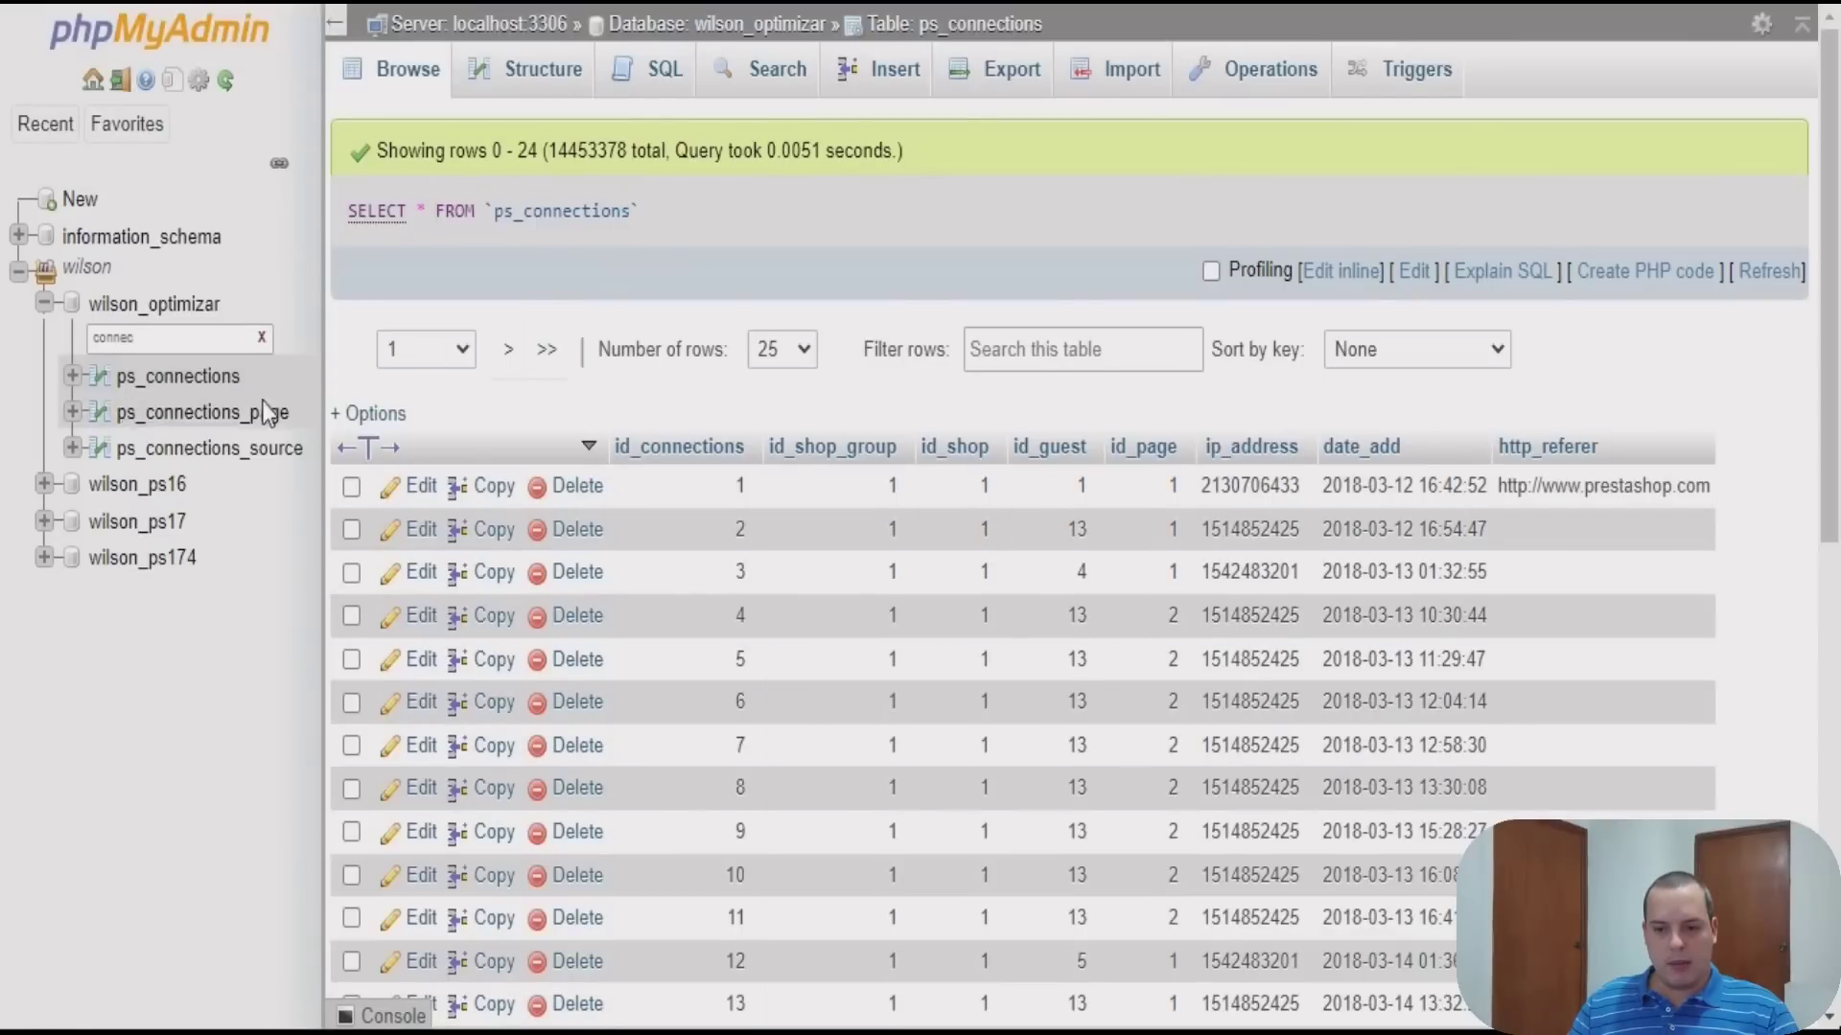
Switch to phpMyAdmin and browse the ps_connections_page and ps_connections_source tables of the wilson_optimizar database
left_click(212, 422)
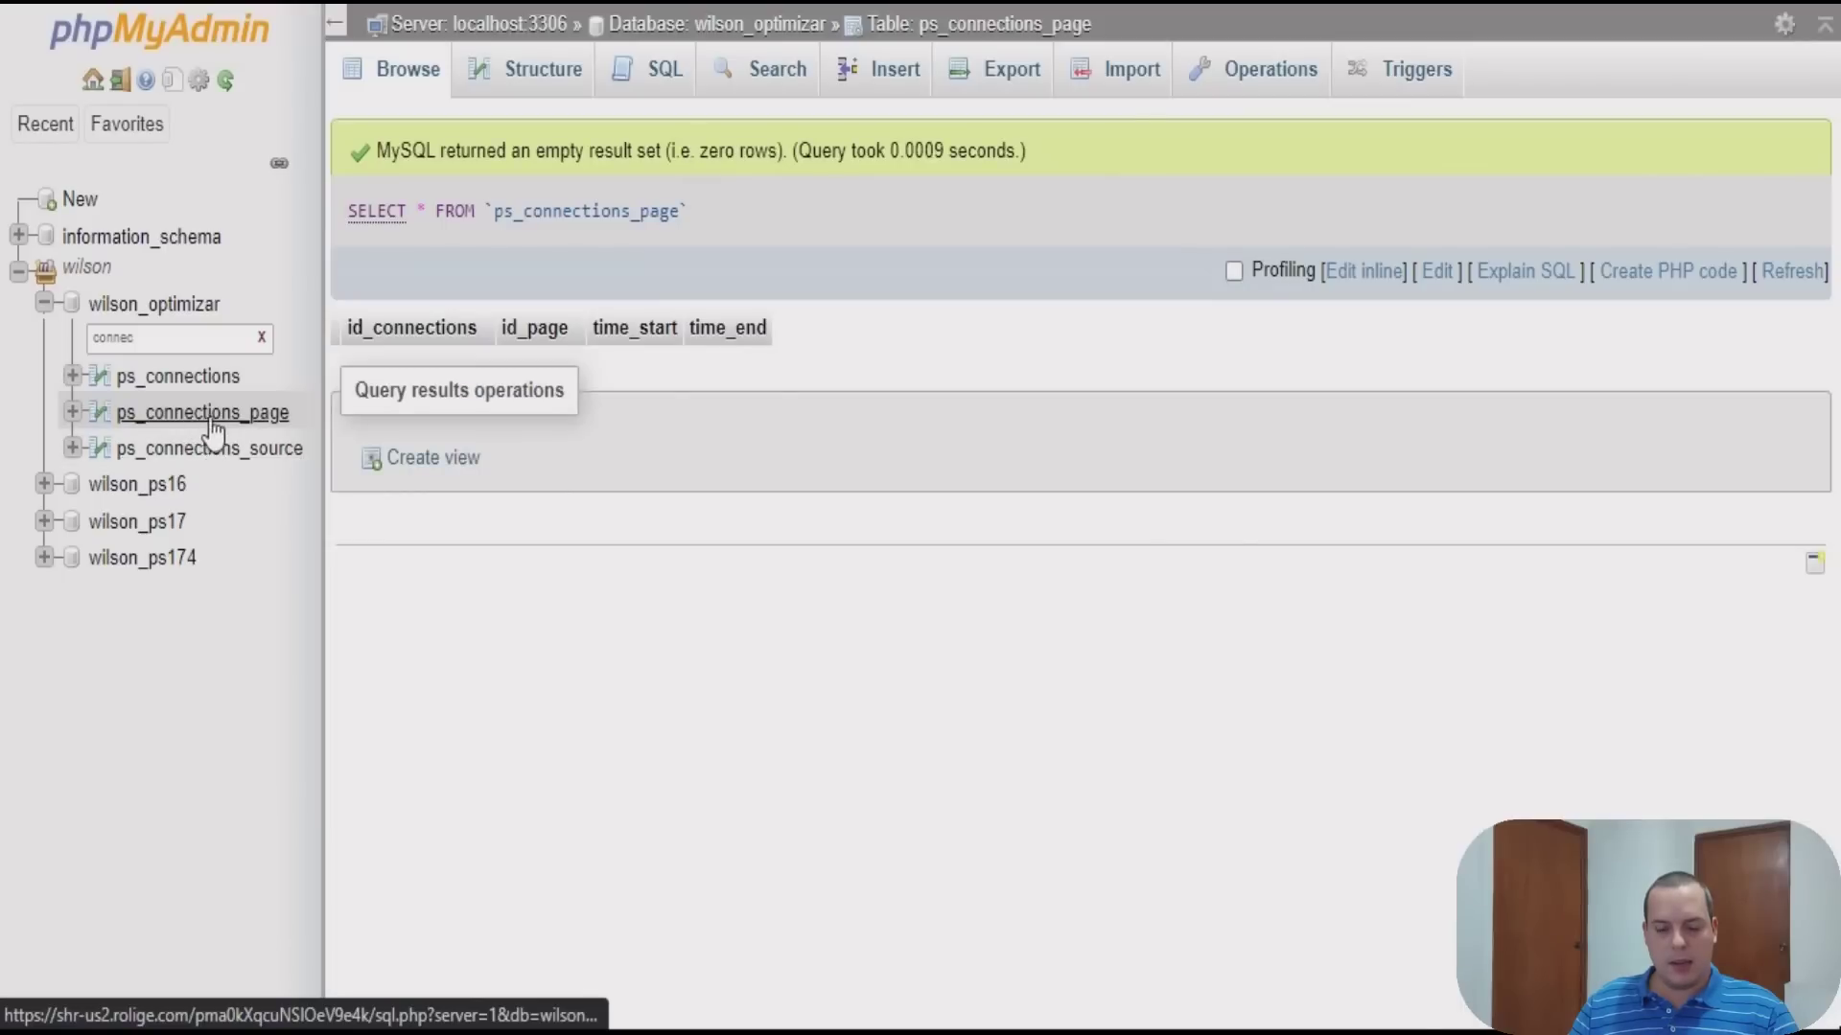
left_click(238, 458)
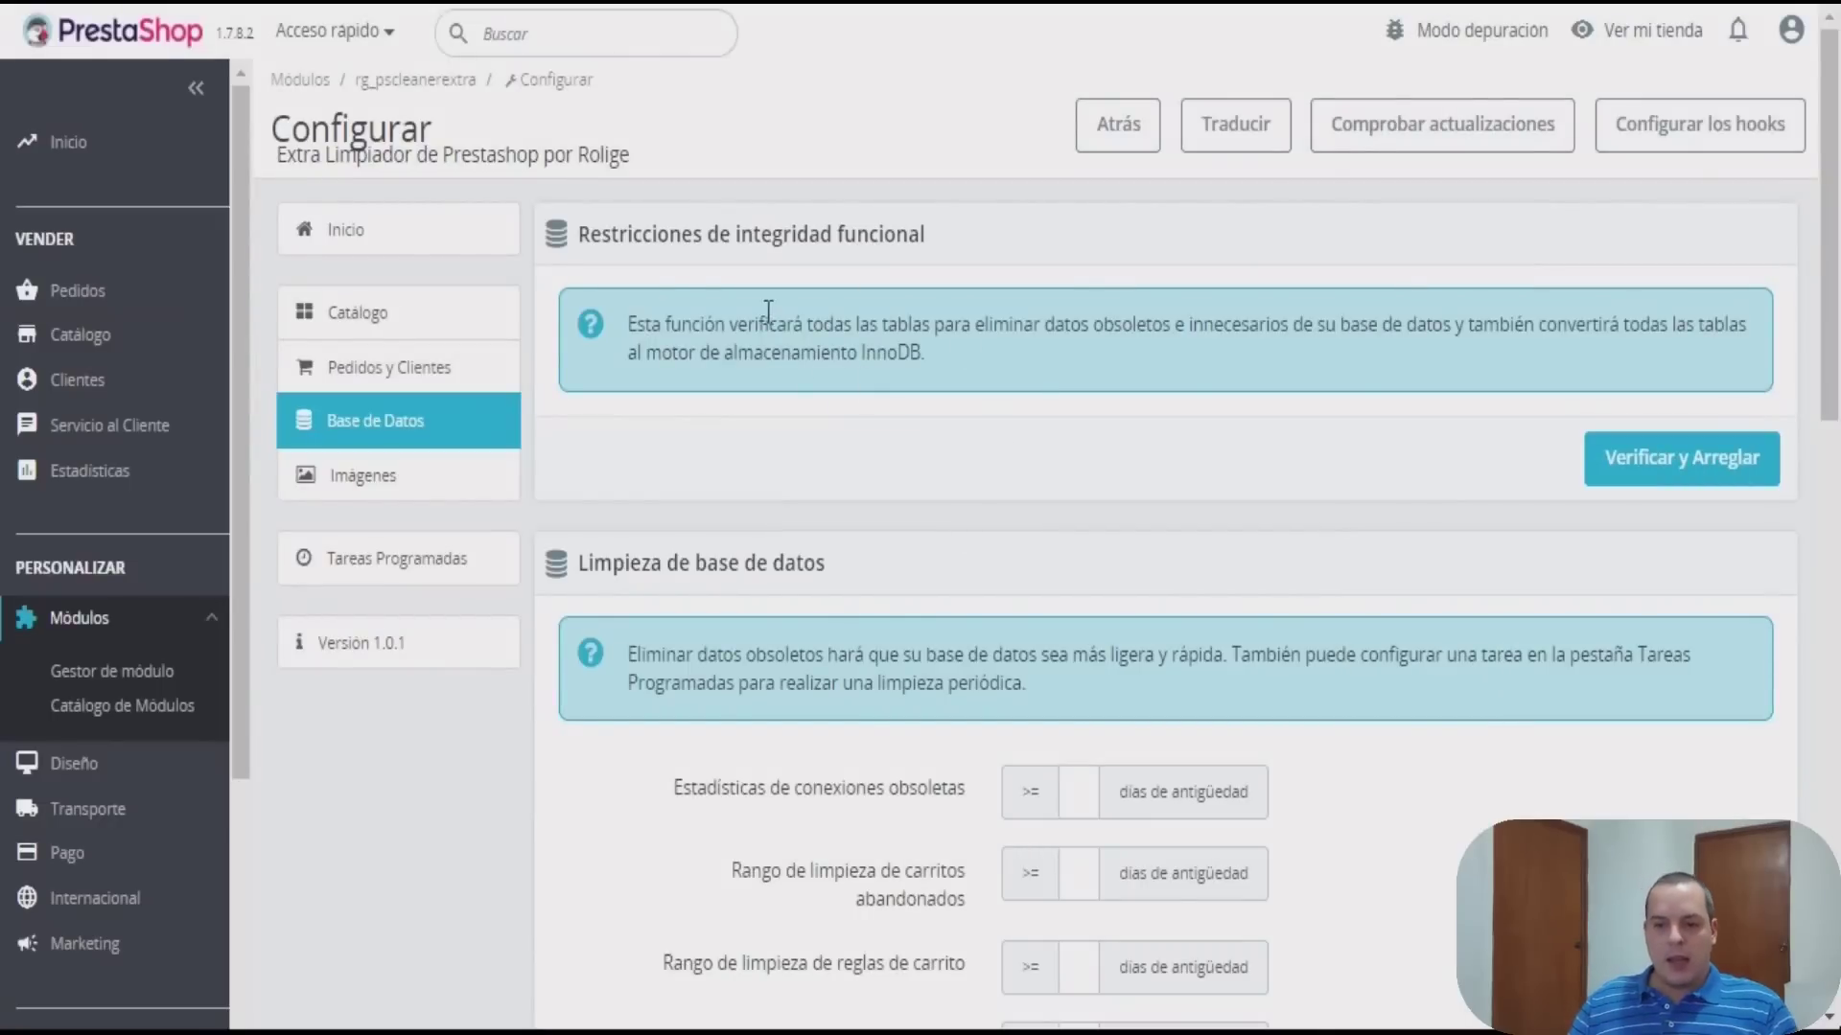
Return to the PrestaShop module configuration and run Verificar y Arreglar for the functional integrity constraints
left_click_drag(642, 324, 926, 353)
left_click(1028, 413)
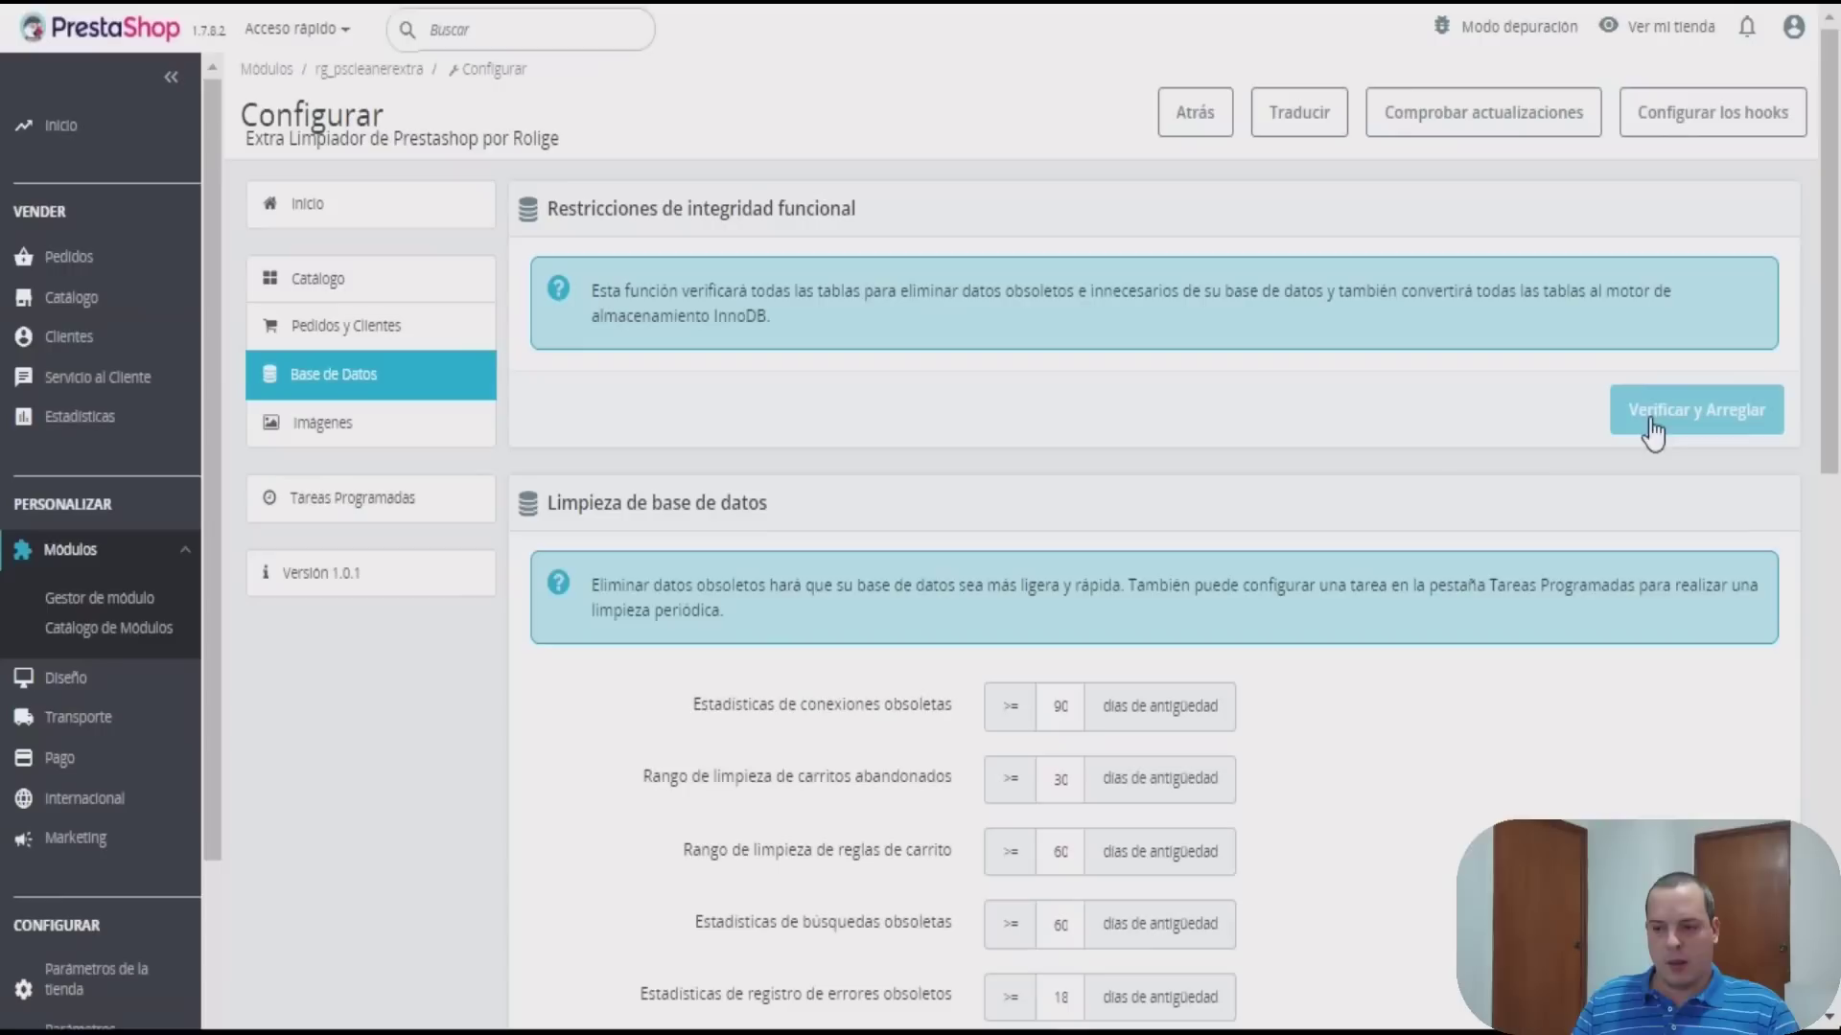
left_click(1651, 431)
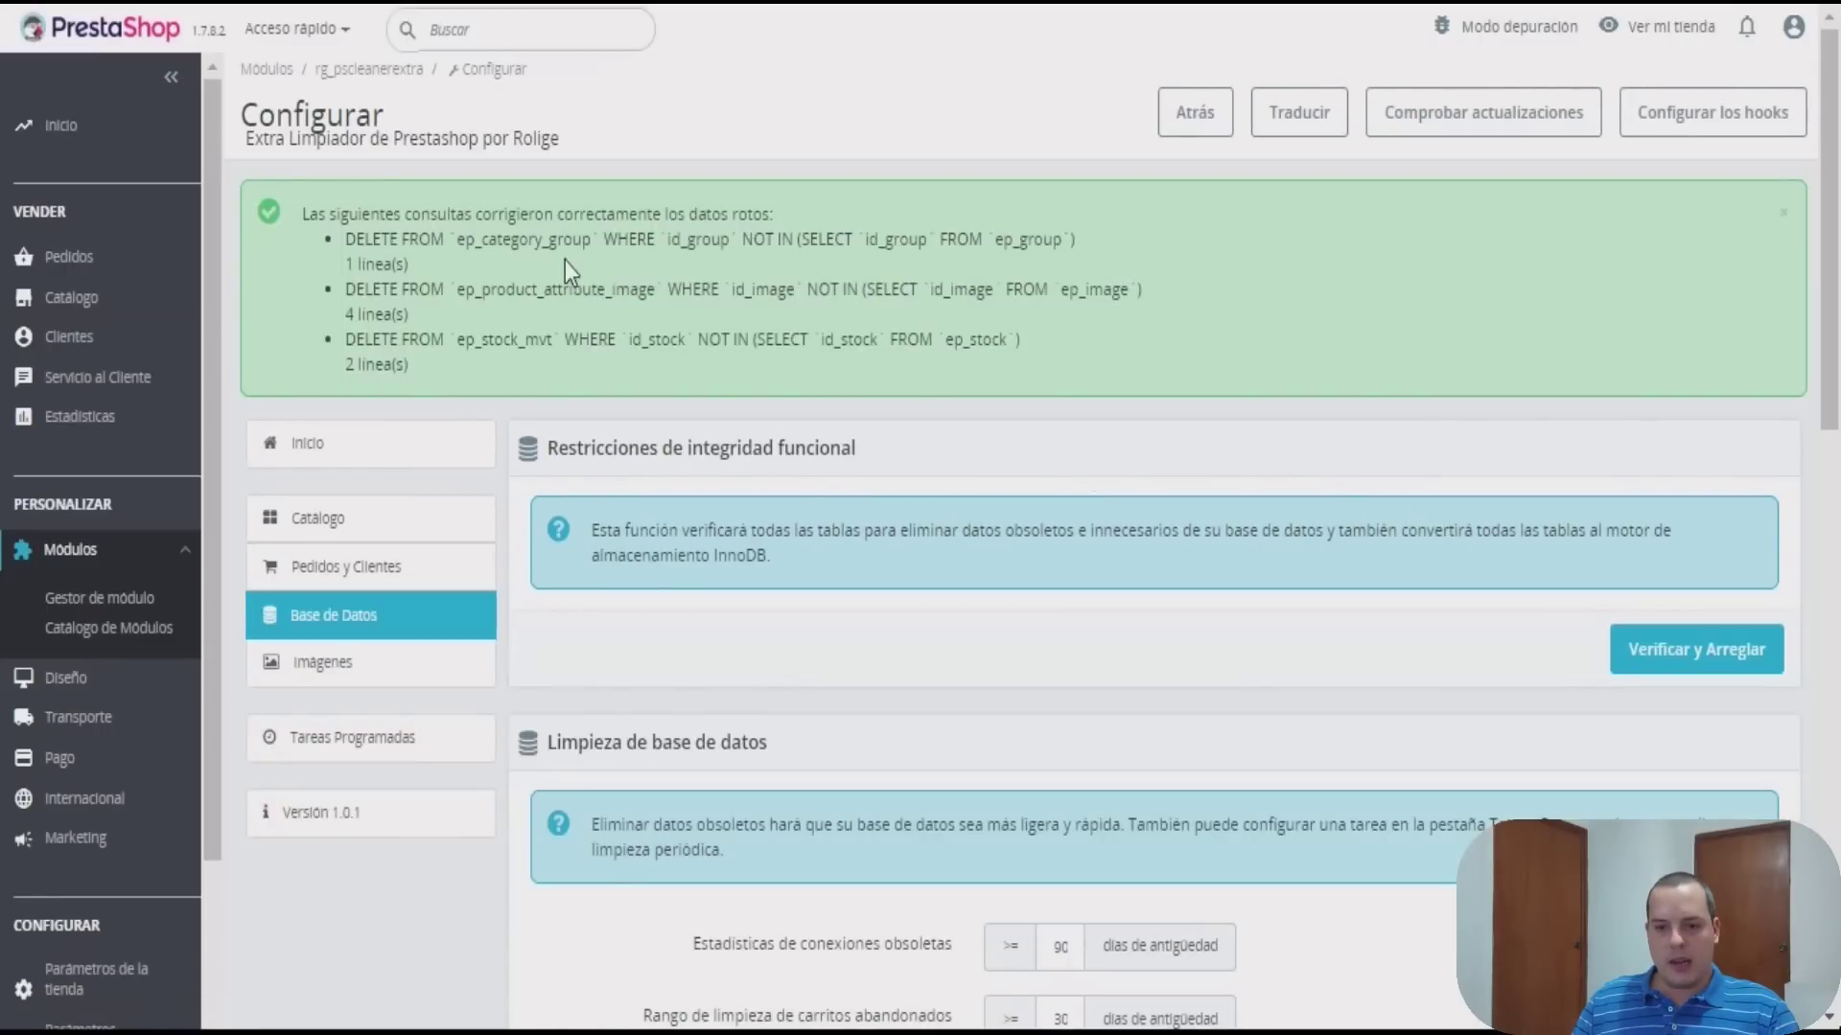
Examine the executed repair queries, checking each affected table, its deletion condition and the number of lines removed
left_click_drag(389, 240, 1076, 242)
left_click(489, 240)
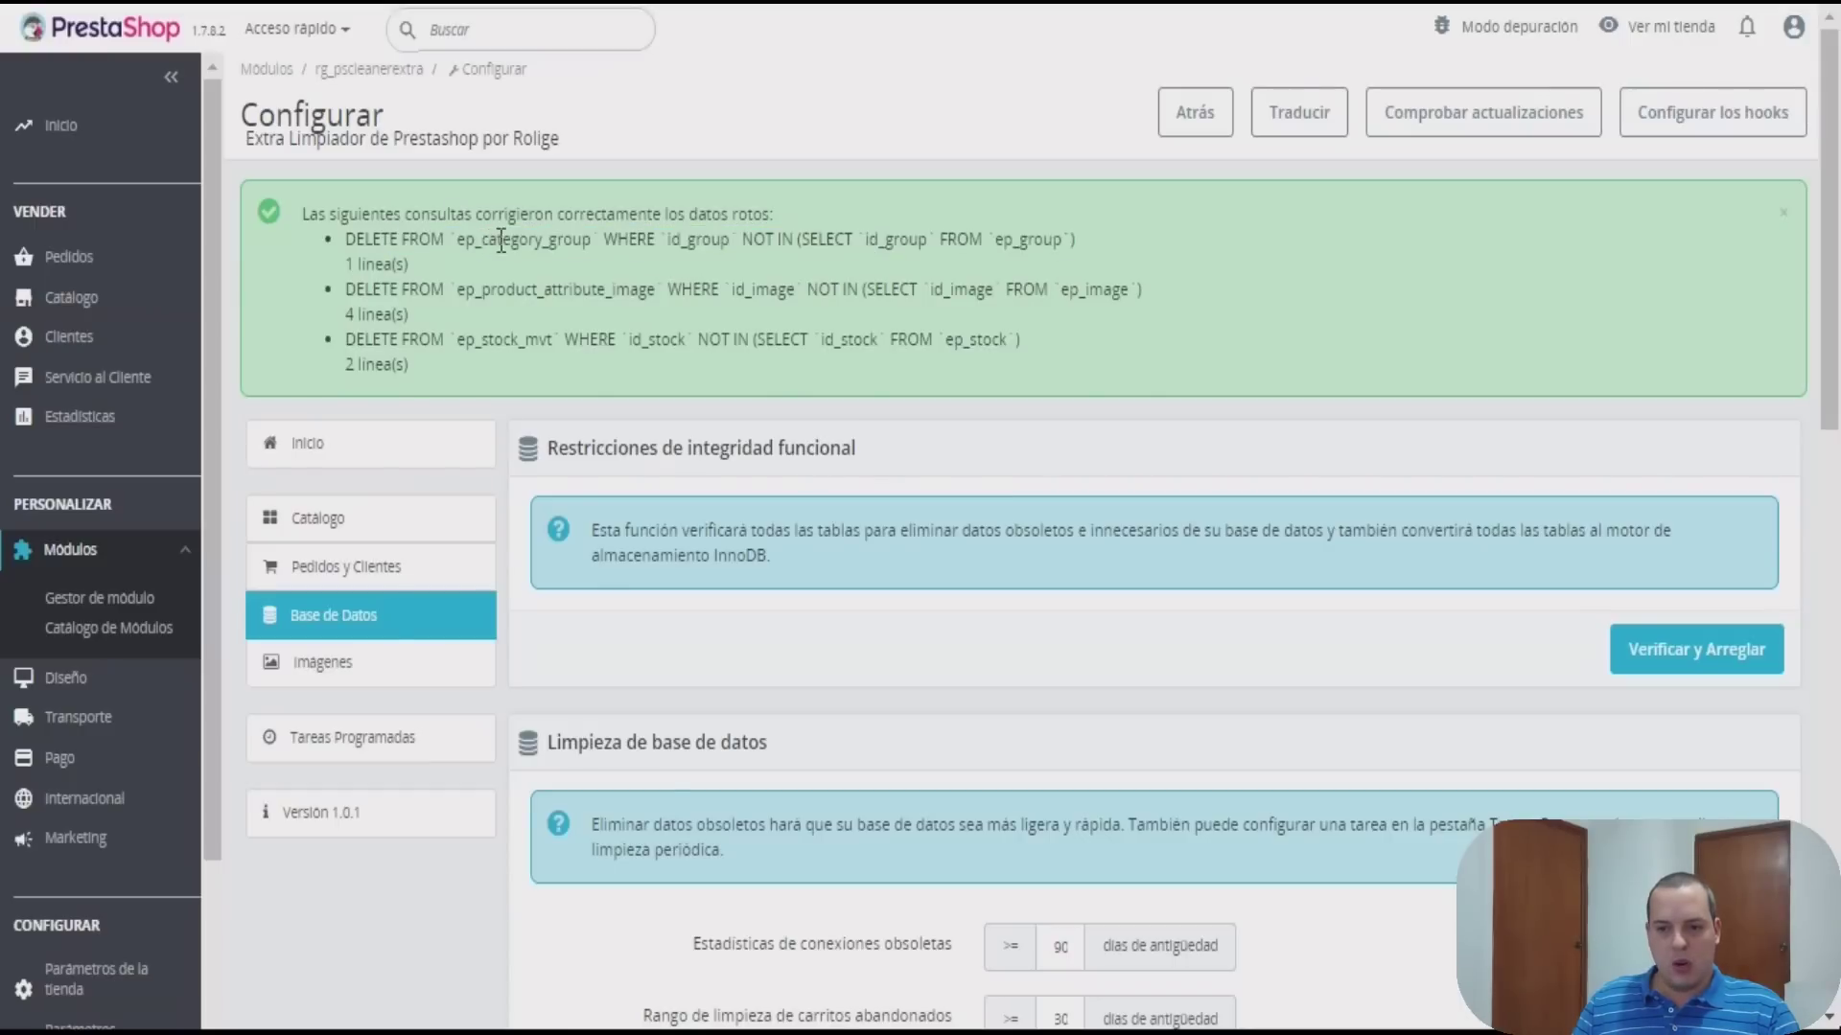
double_click(462, 240)
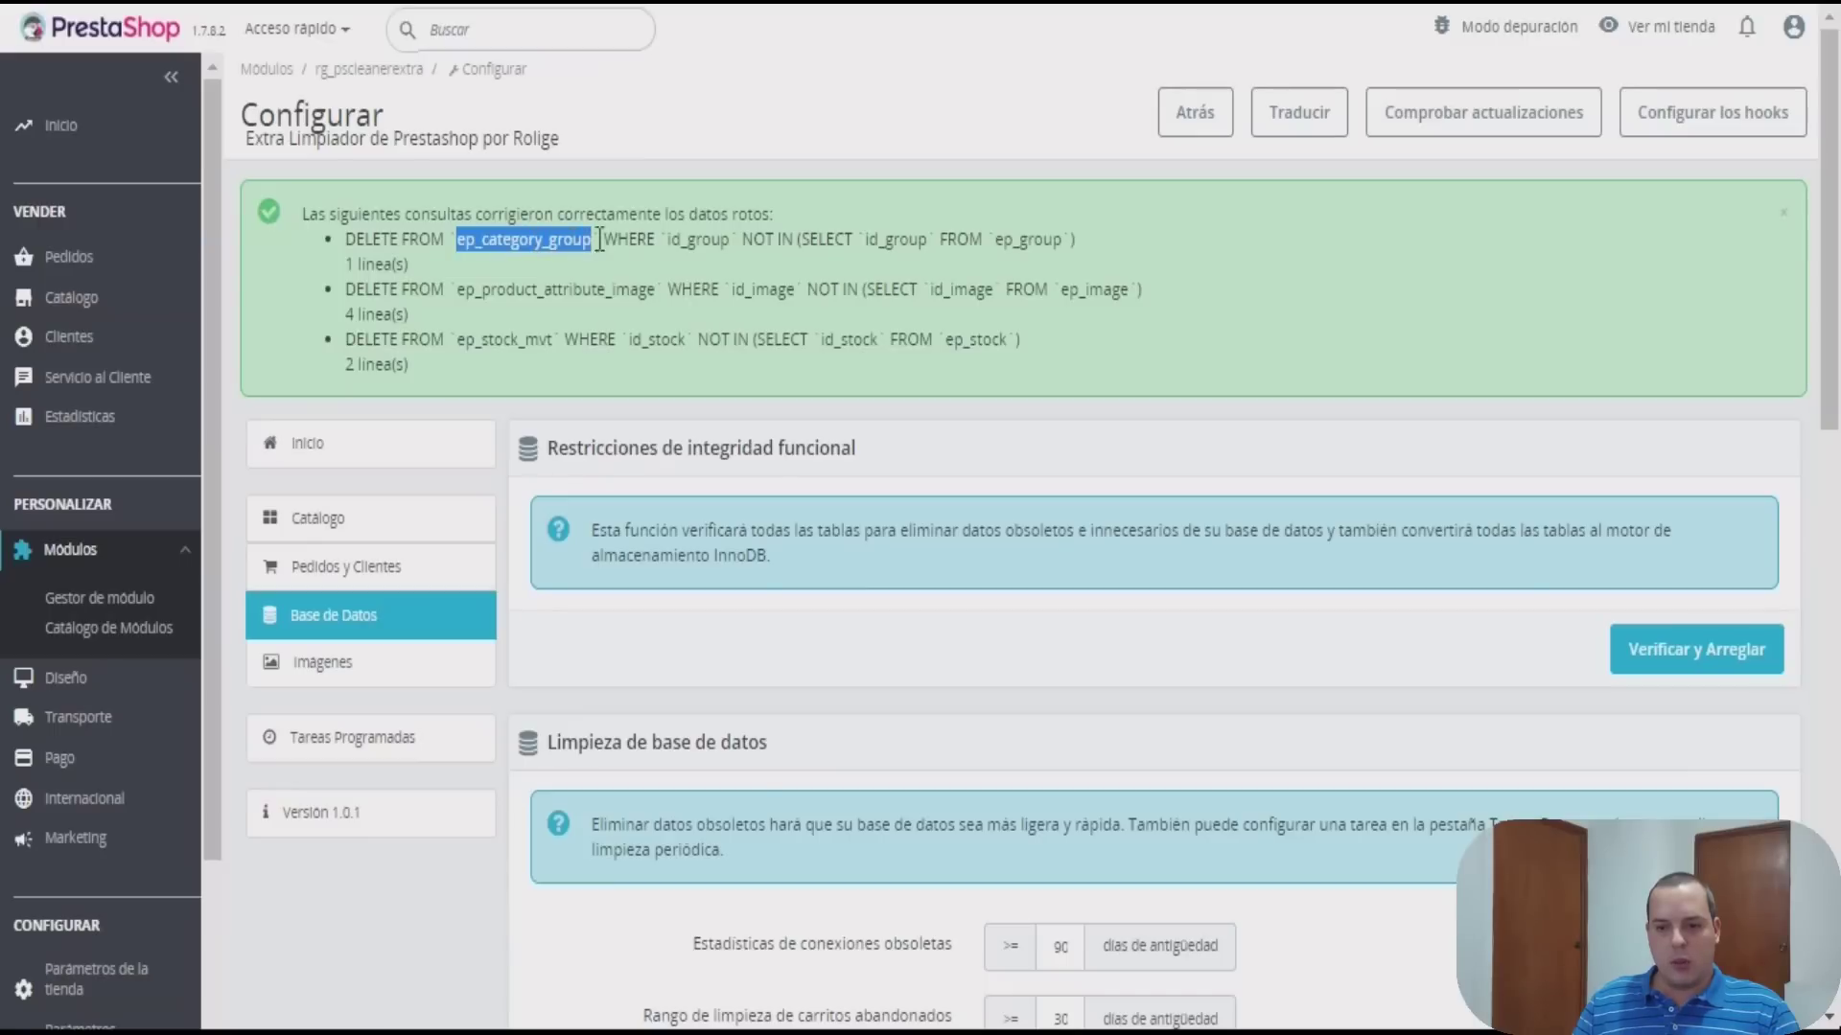
left_click_drag(670, 239, 1073, 240)
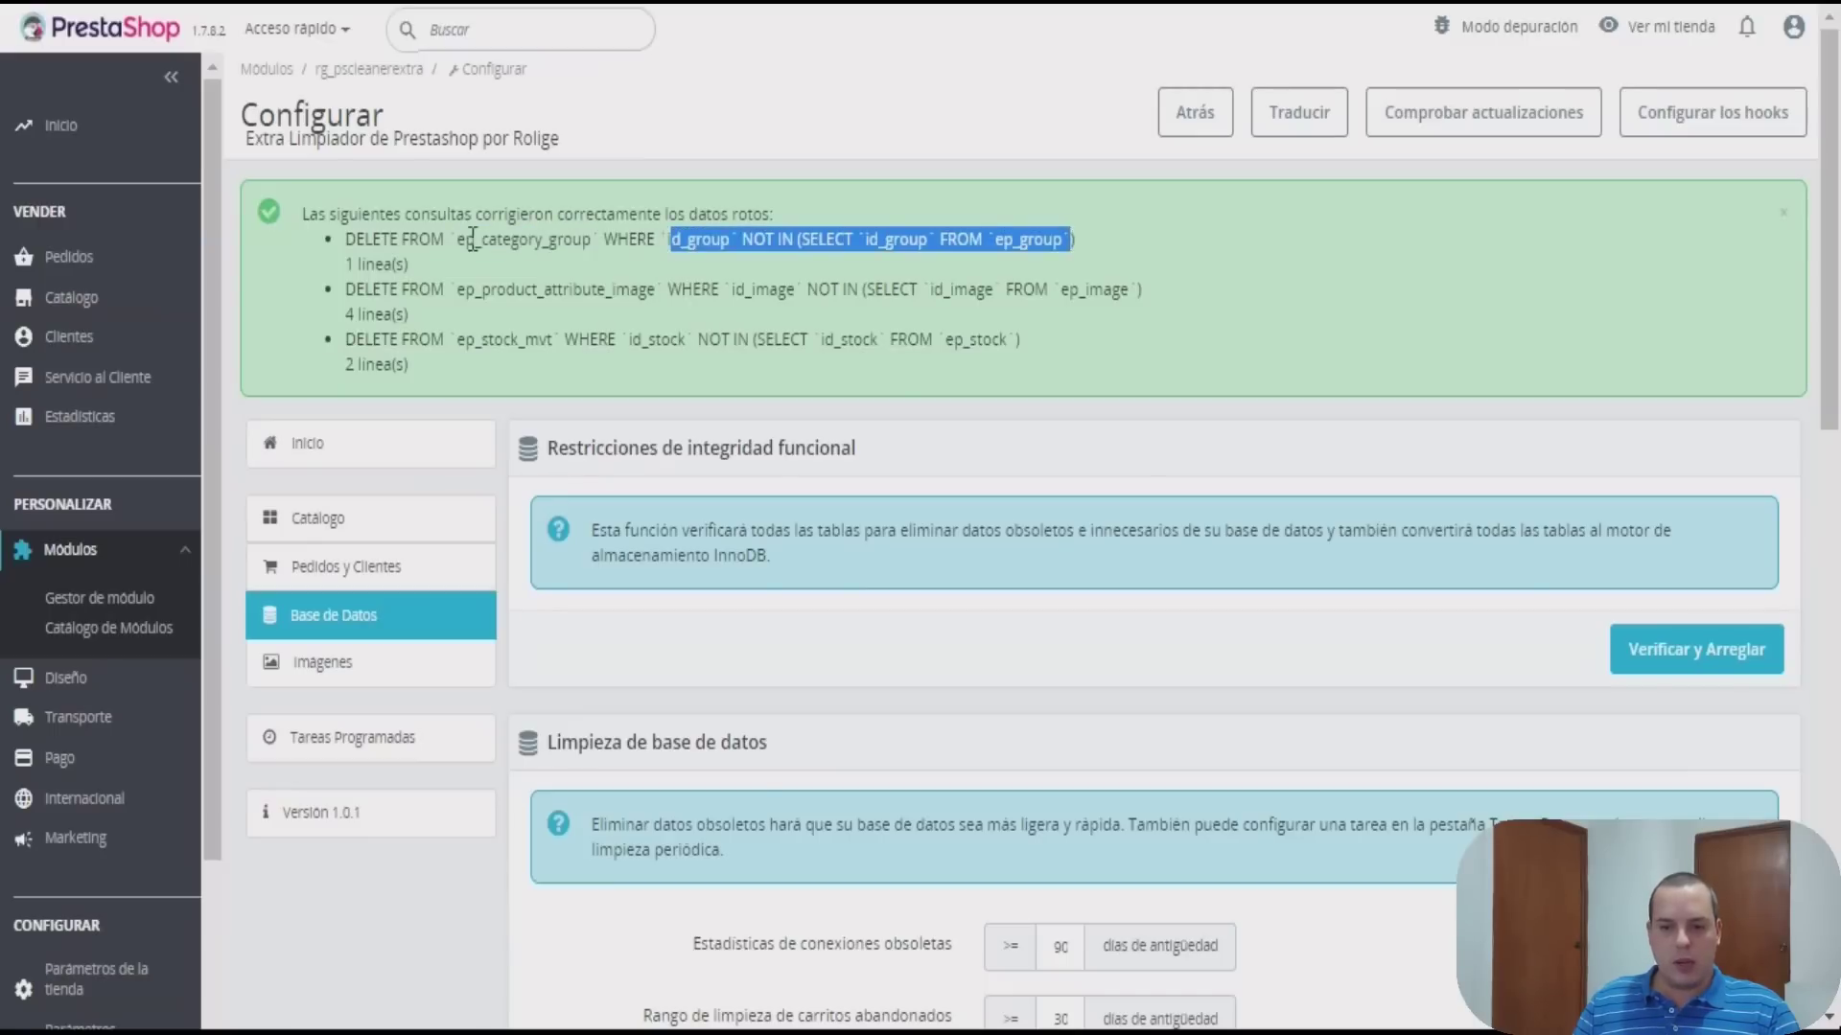
left_click_drag(448, 239, 610, 242)
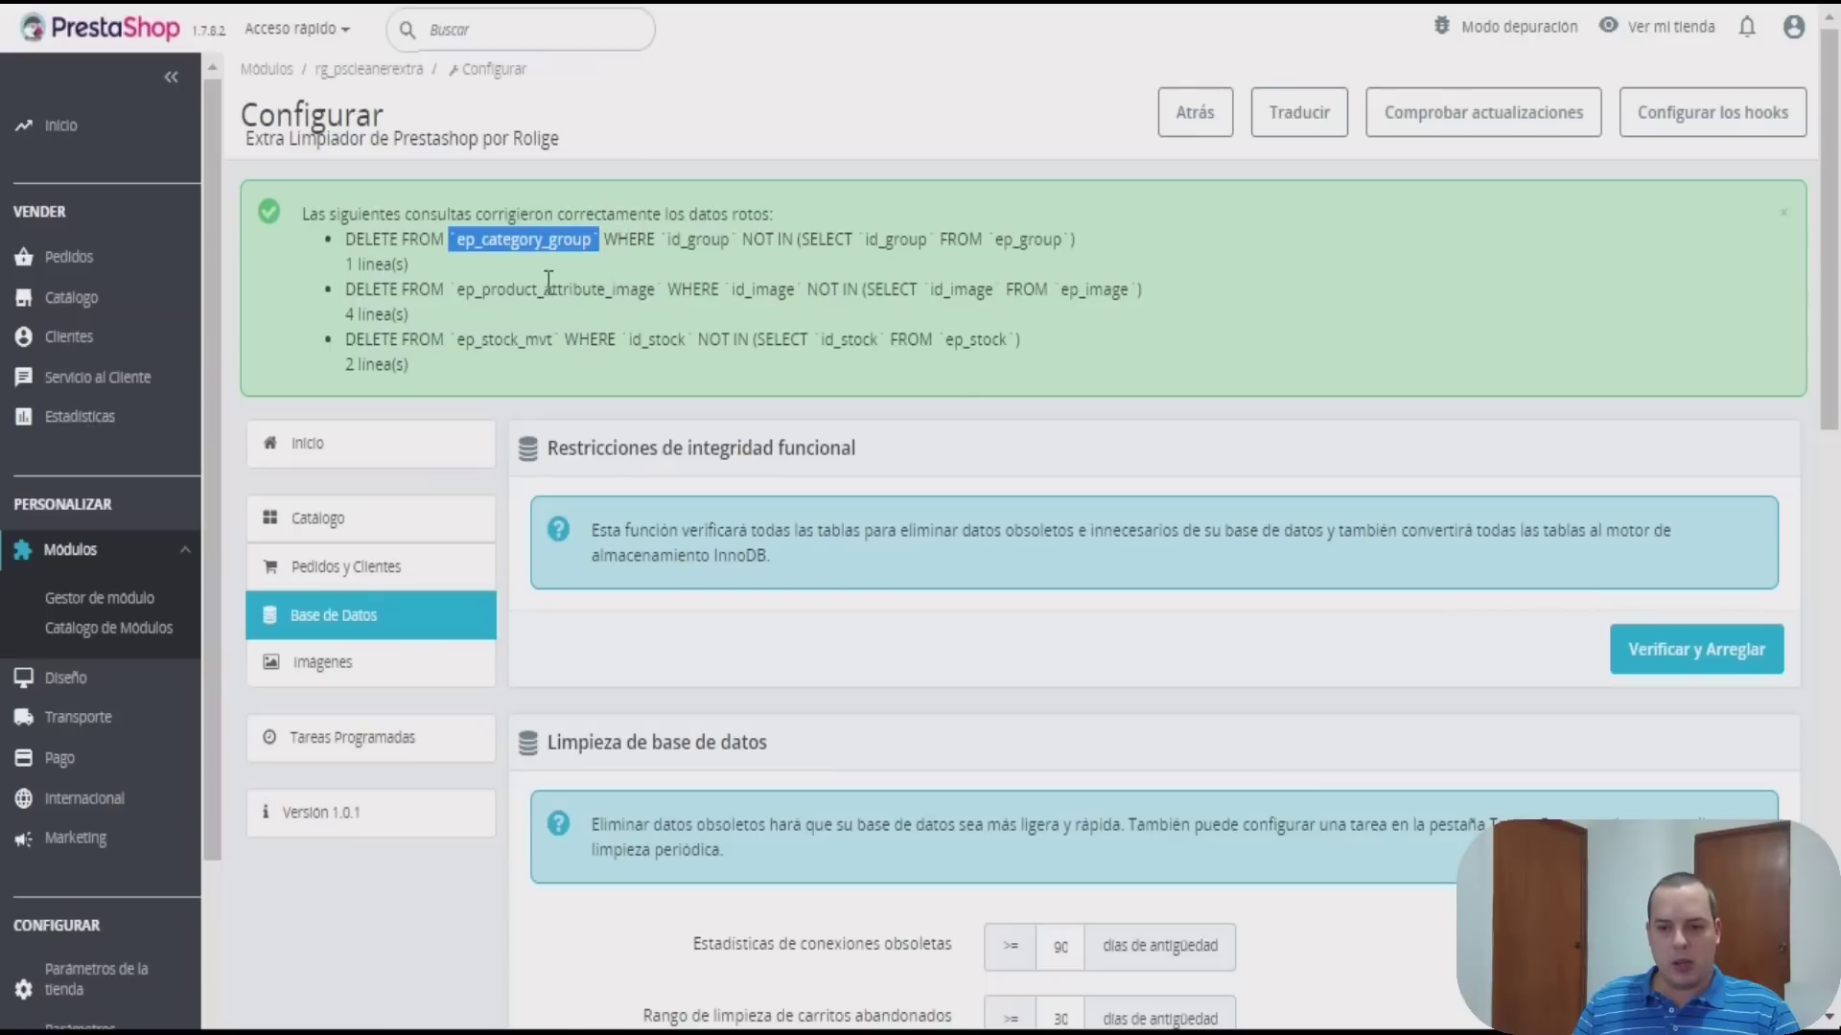
left_click_drag(497, 290, 669, 298)
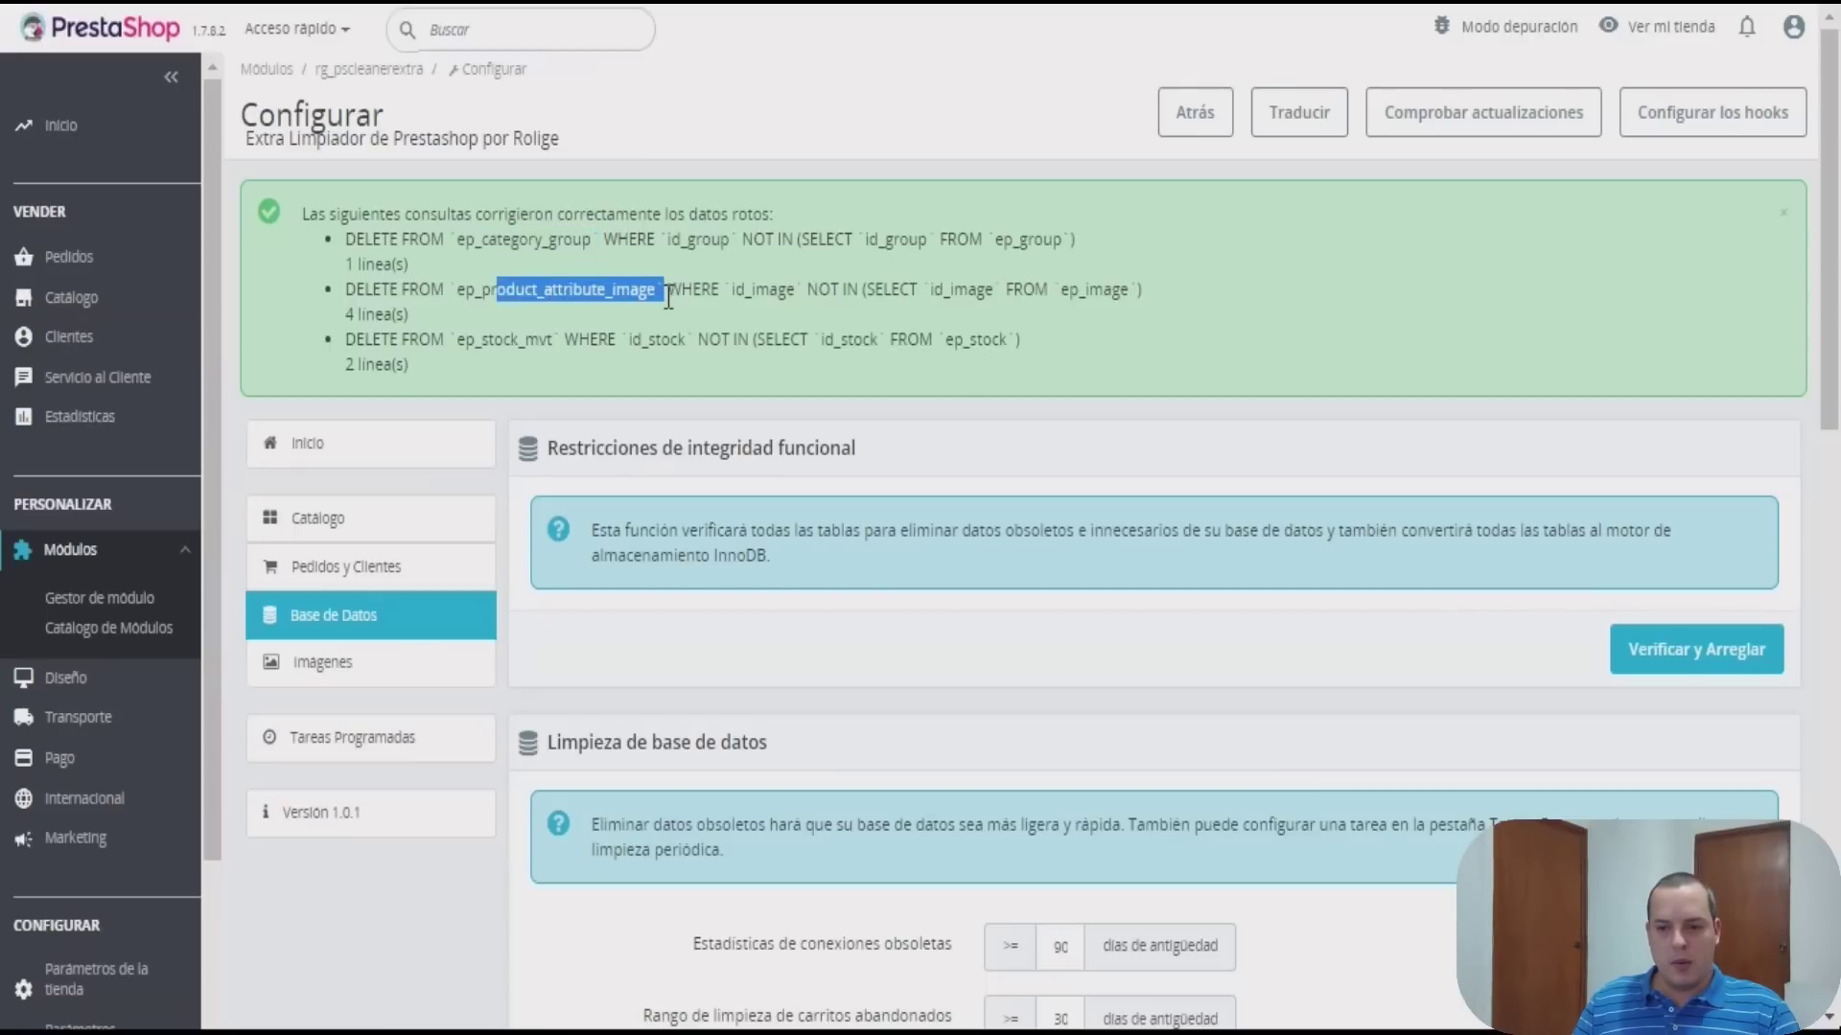
double_click(530, 301)
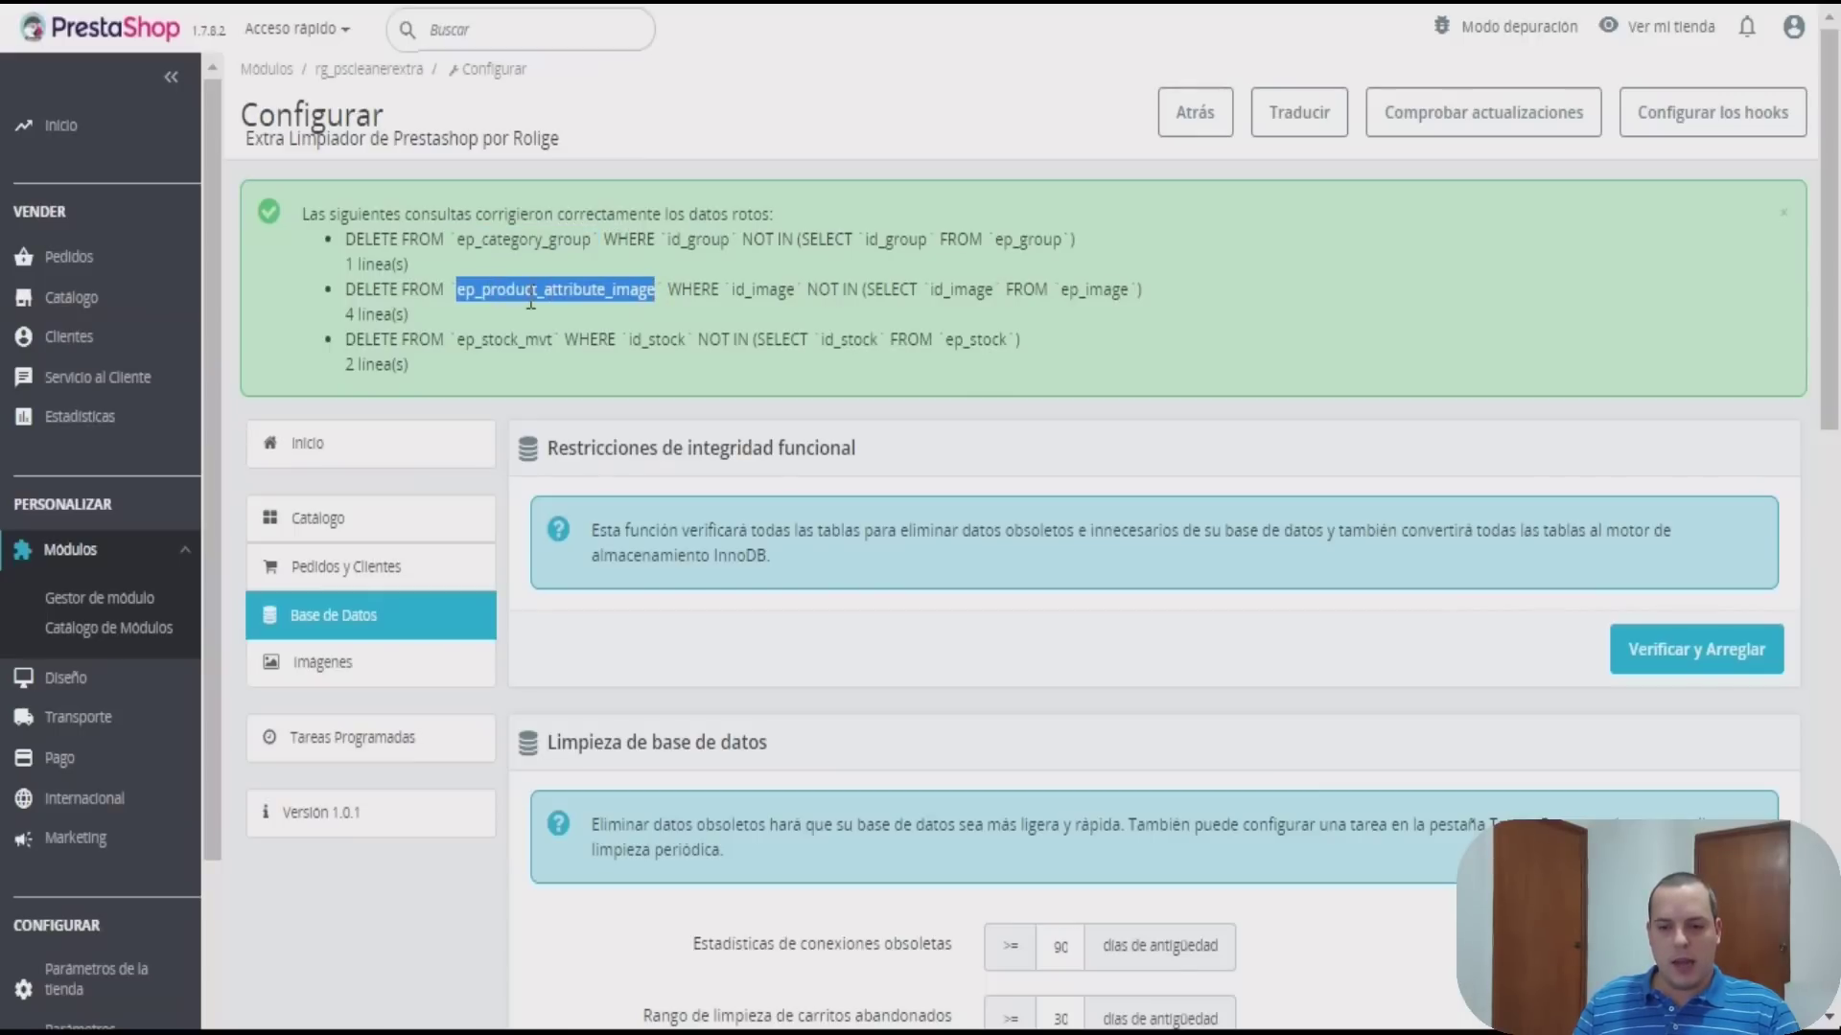
left_click_drag(736, 289, 1036, 291)
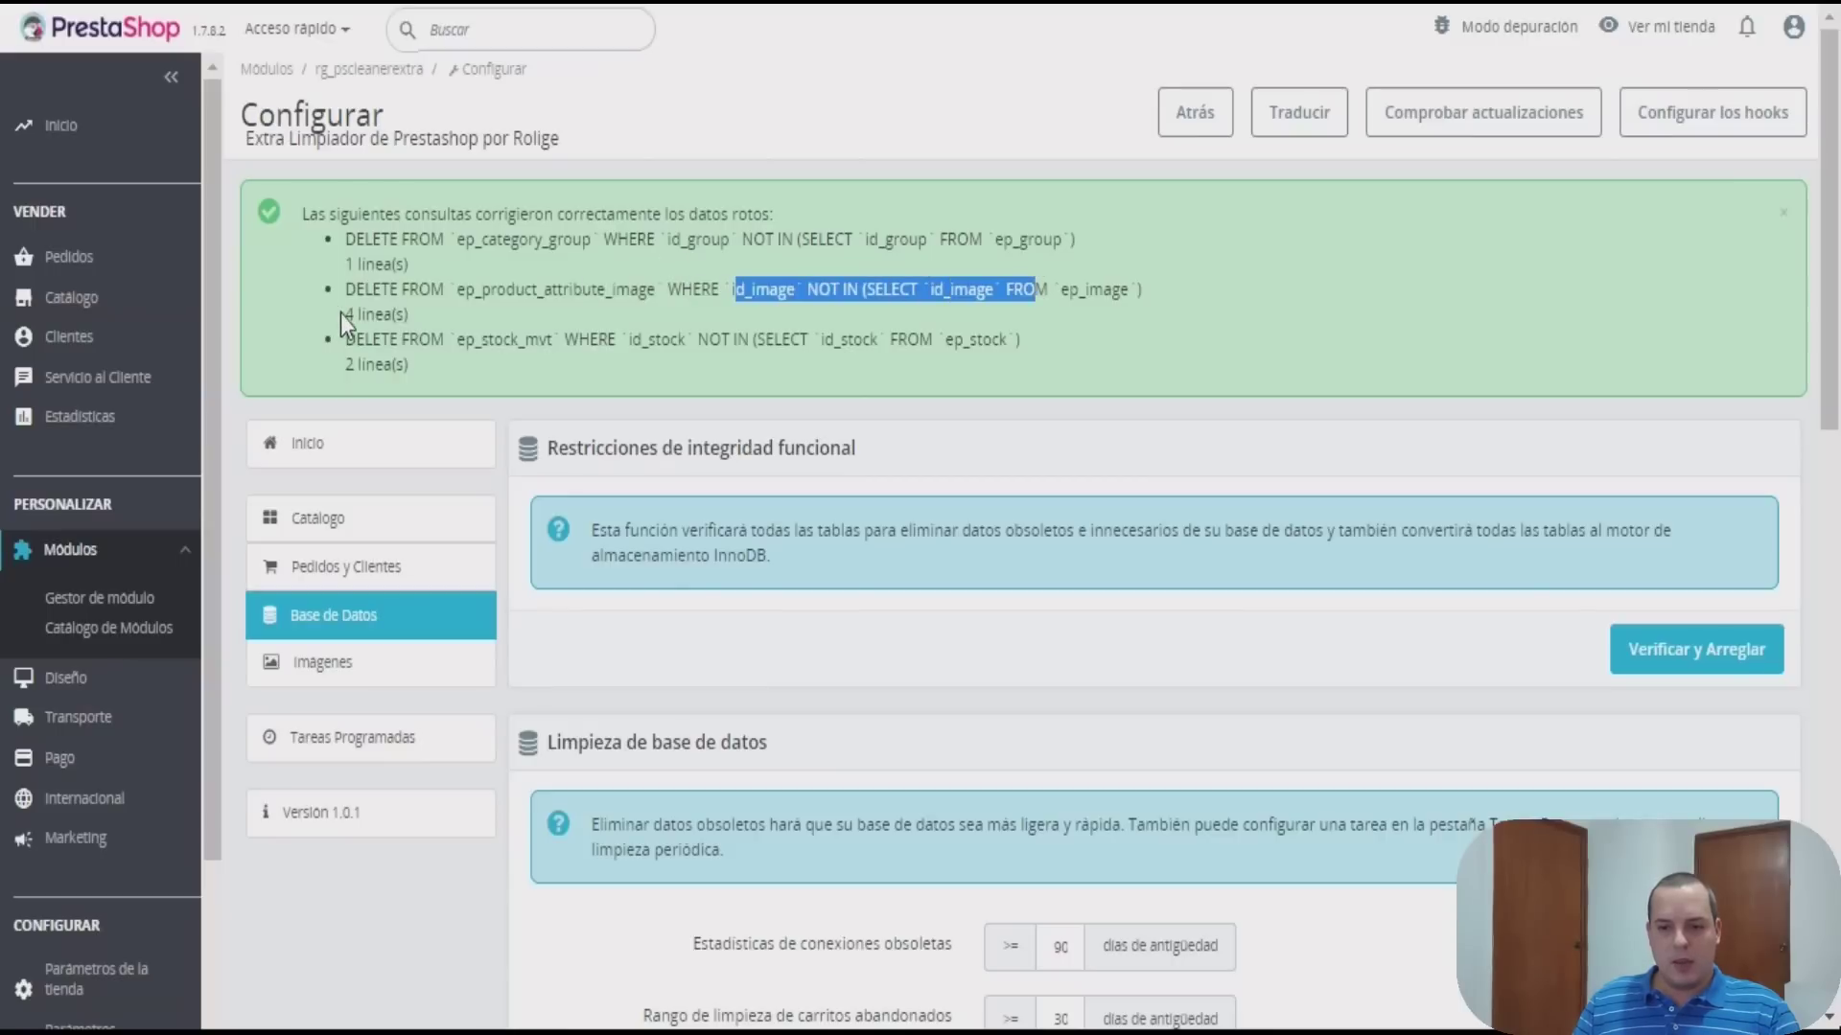
left_click_drag(342, 313, 394, 314)
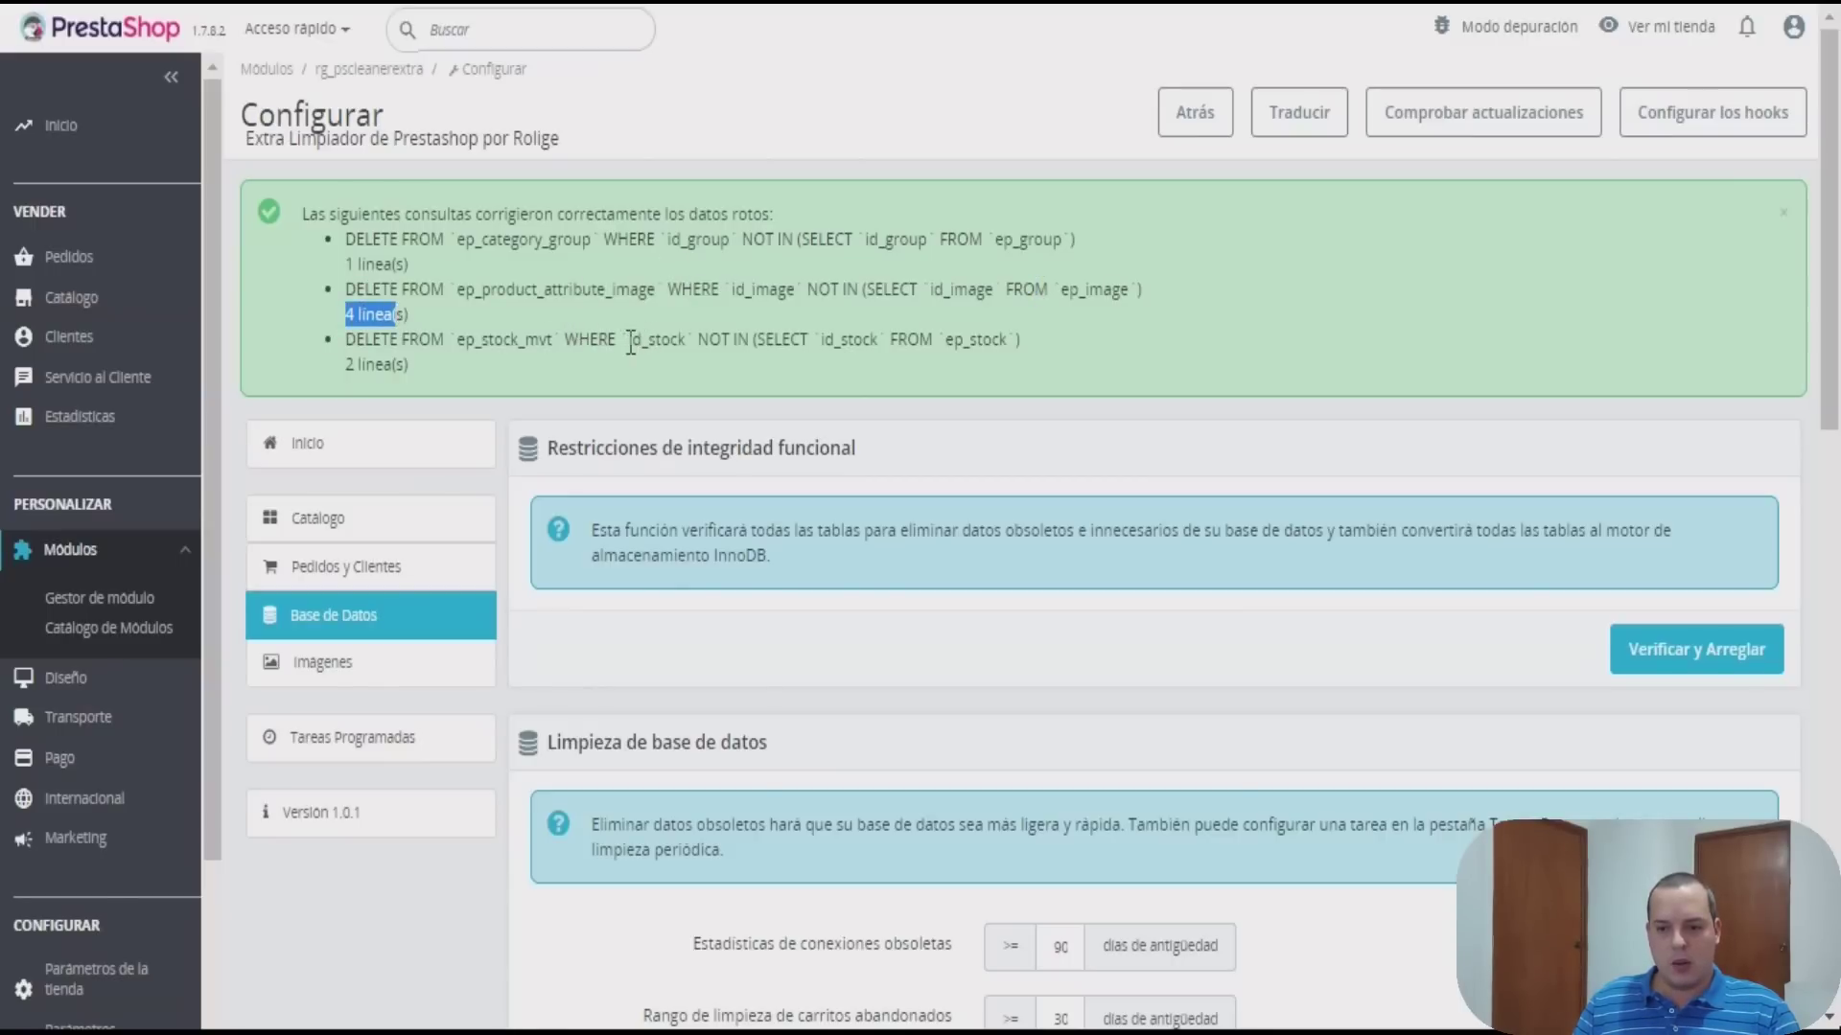
left_click_drag(629, 341, 732, 341)
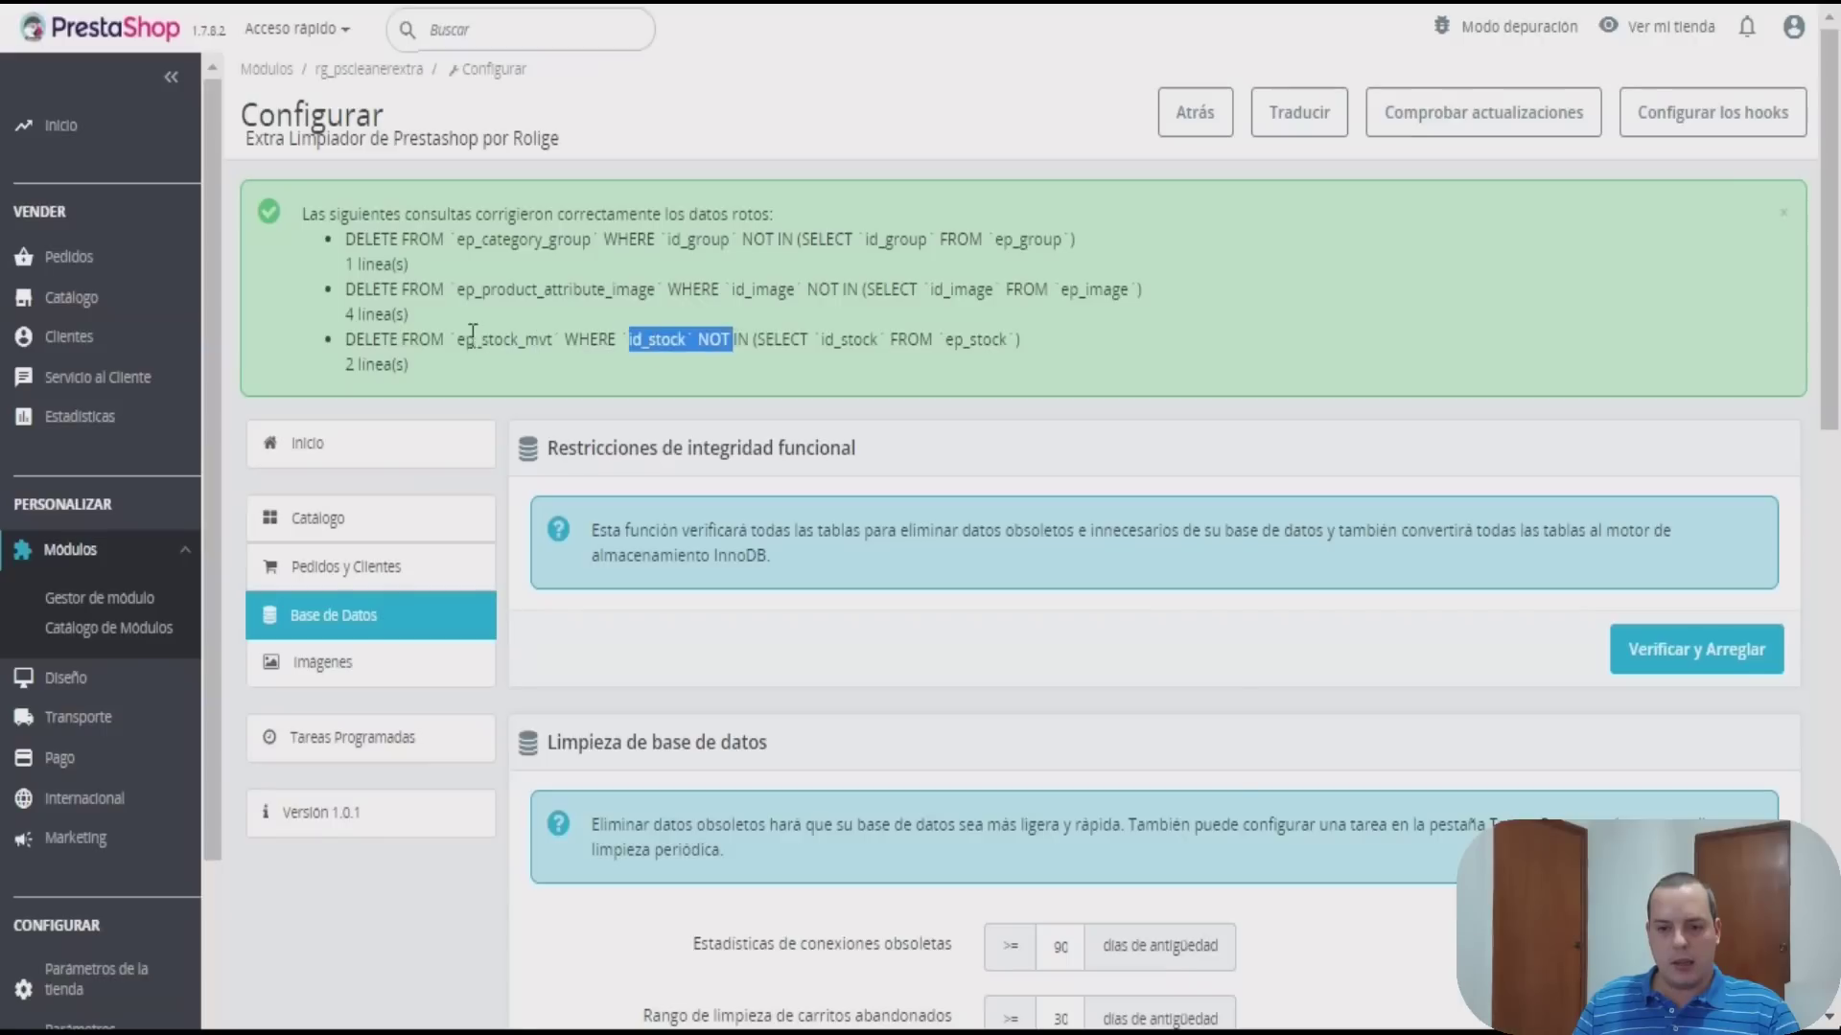
left_click_drag(346, 364, 465, 372)
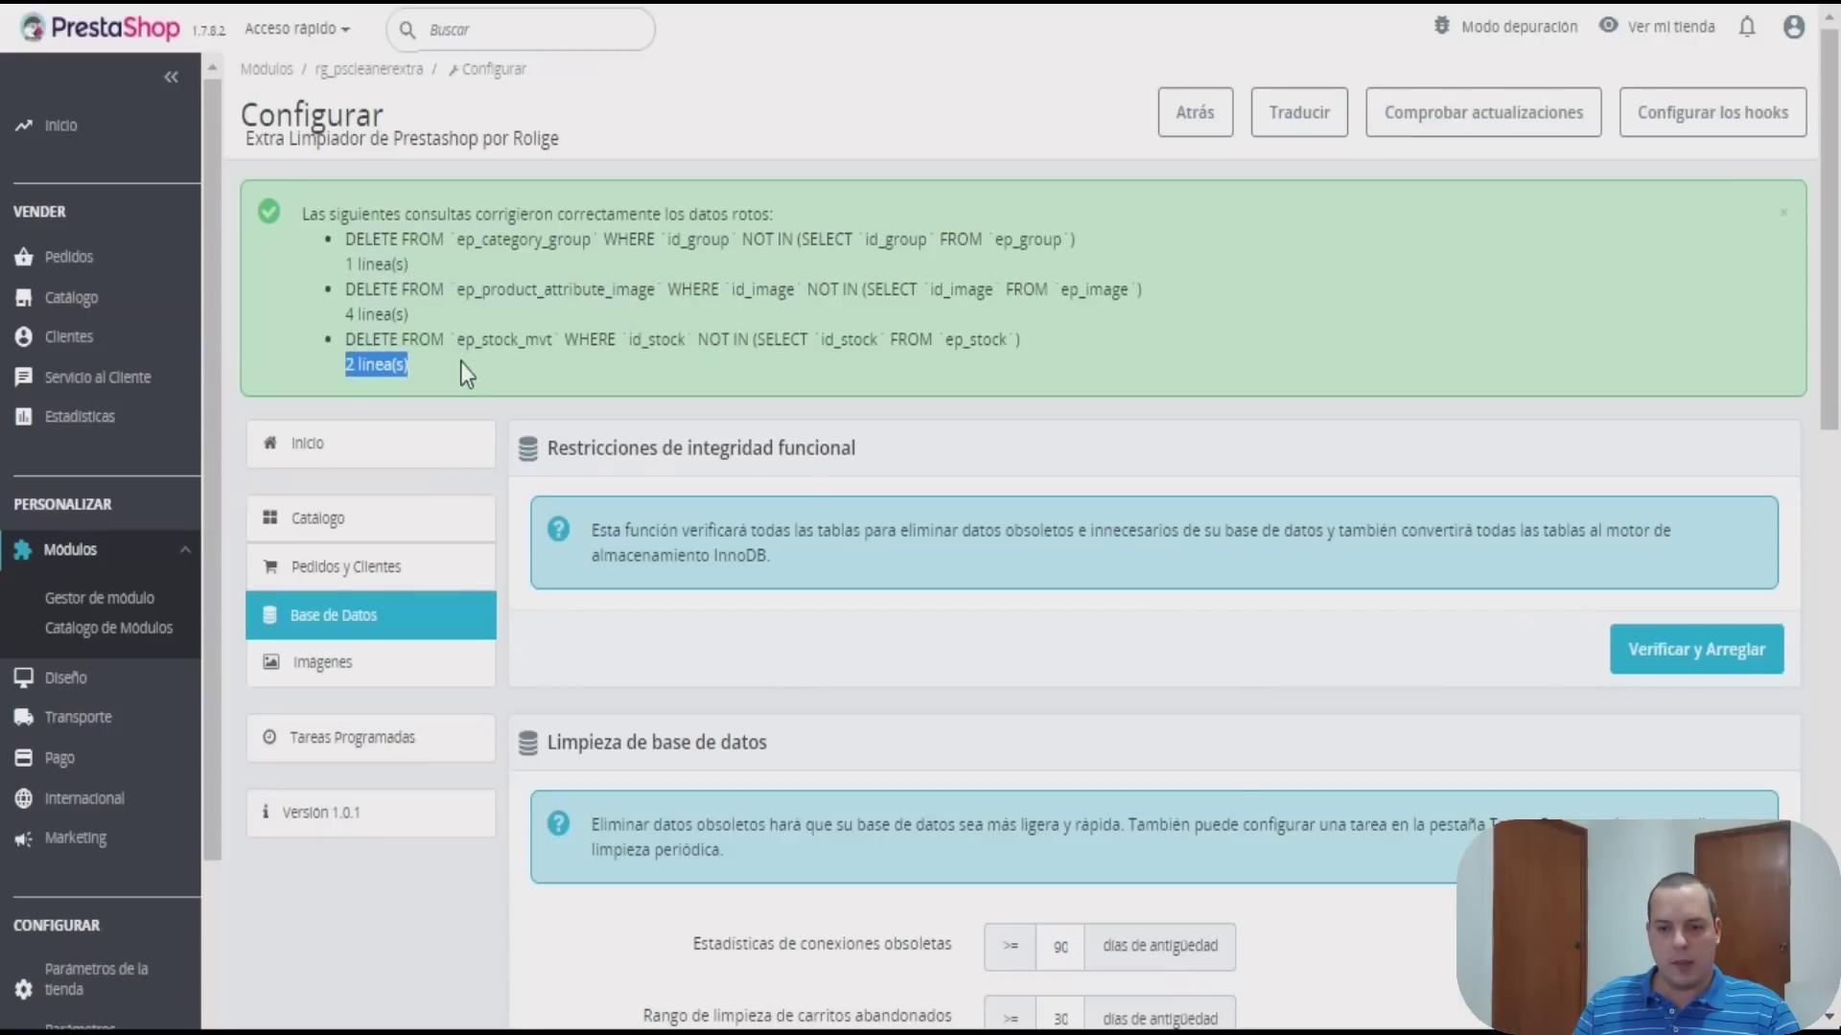
left_click(460, 360)
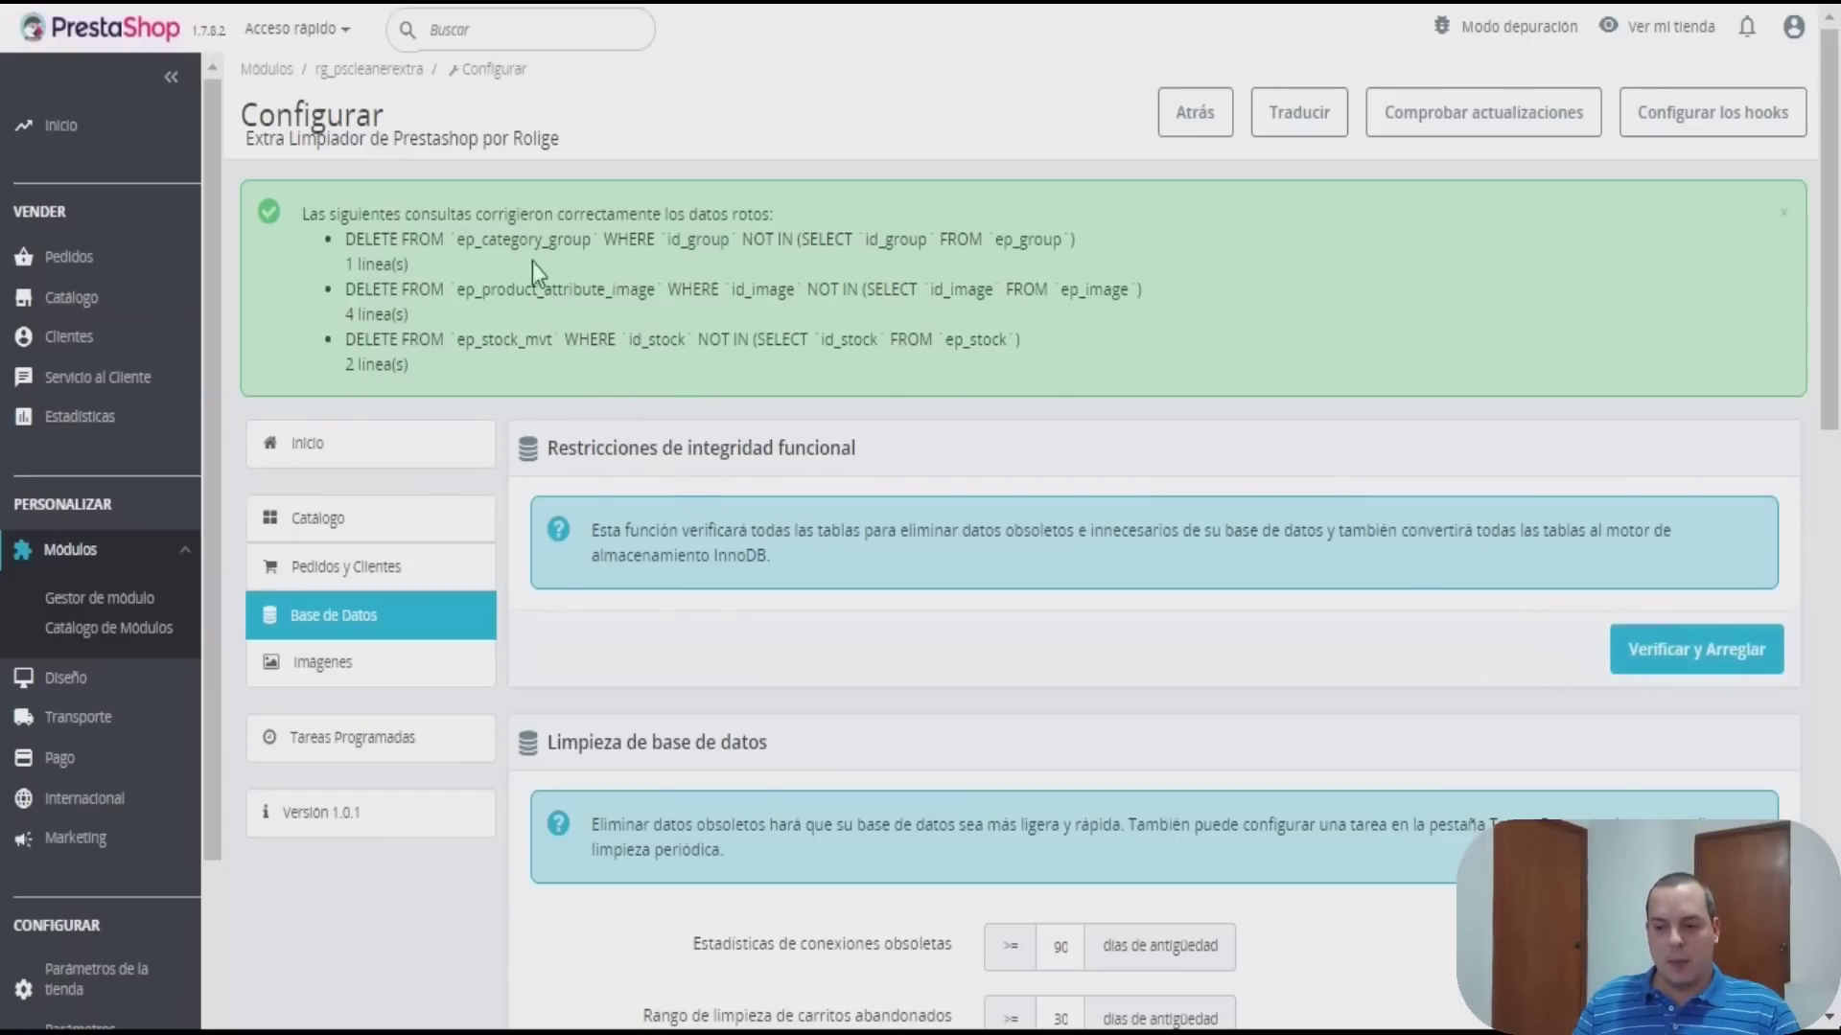
left_click_drag(347, 240, 453, 364)
left_click(397, 282)
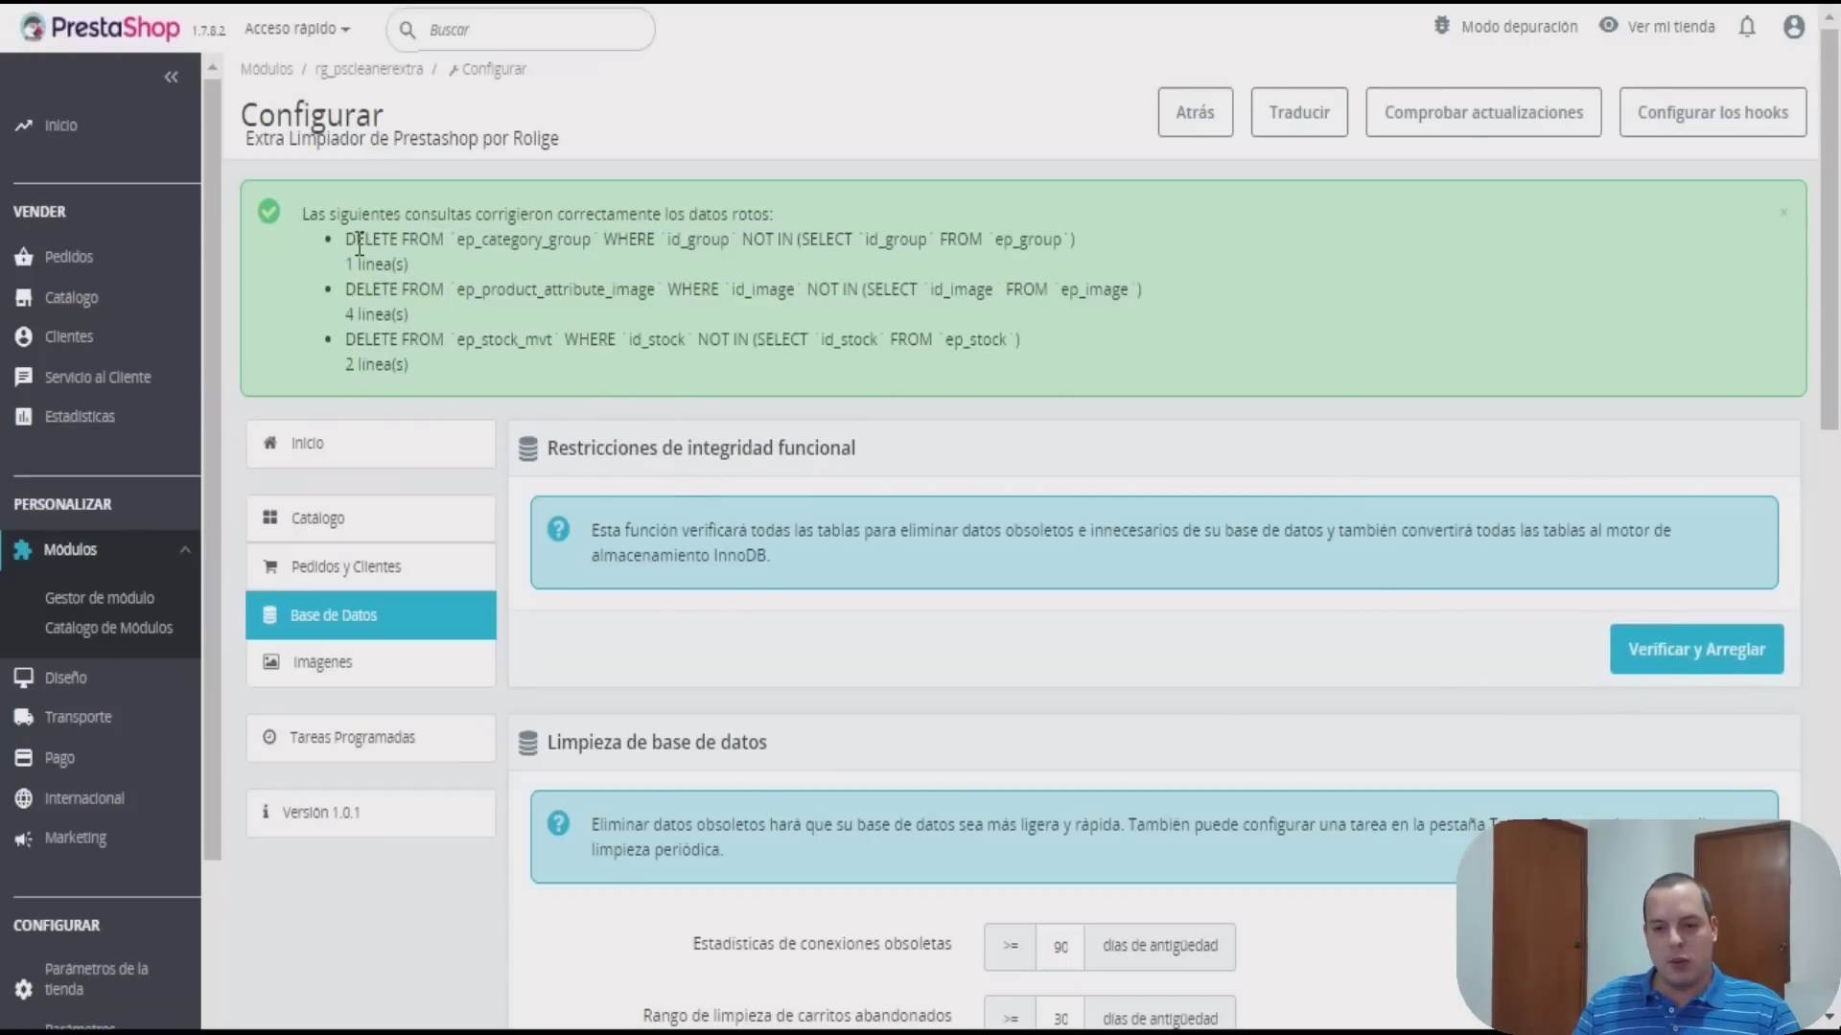
left_click_drag(359, 240, 429, 366)
left_click(429, 365)
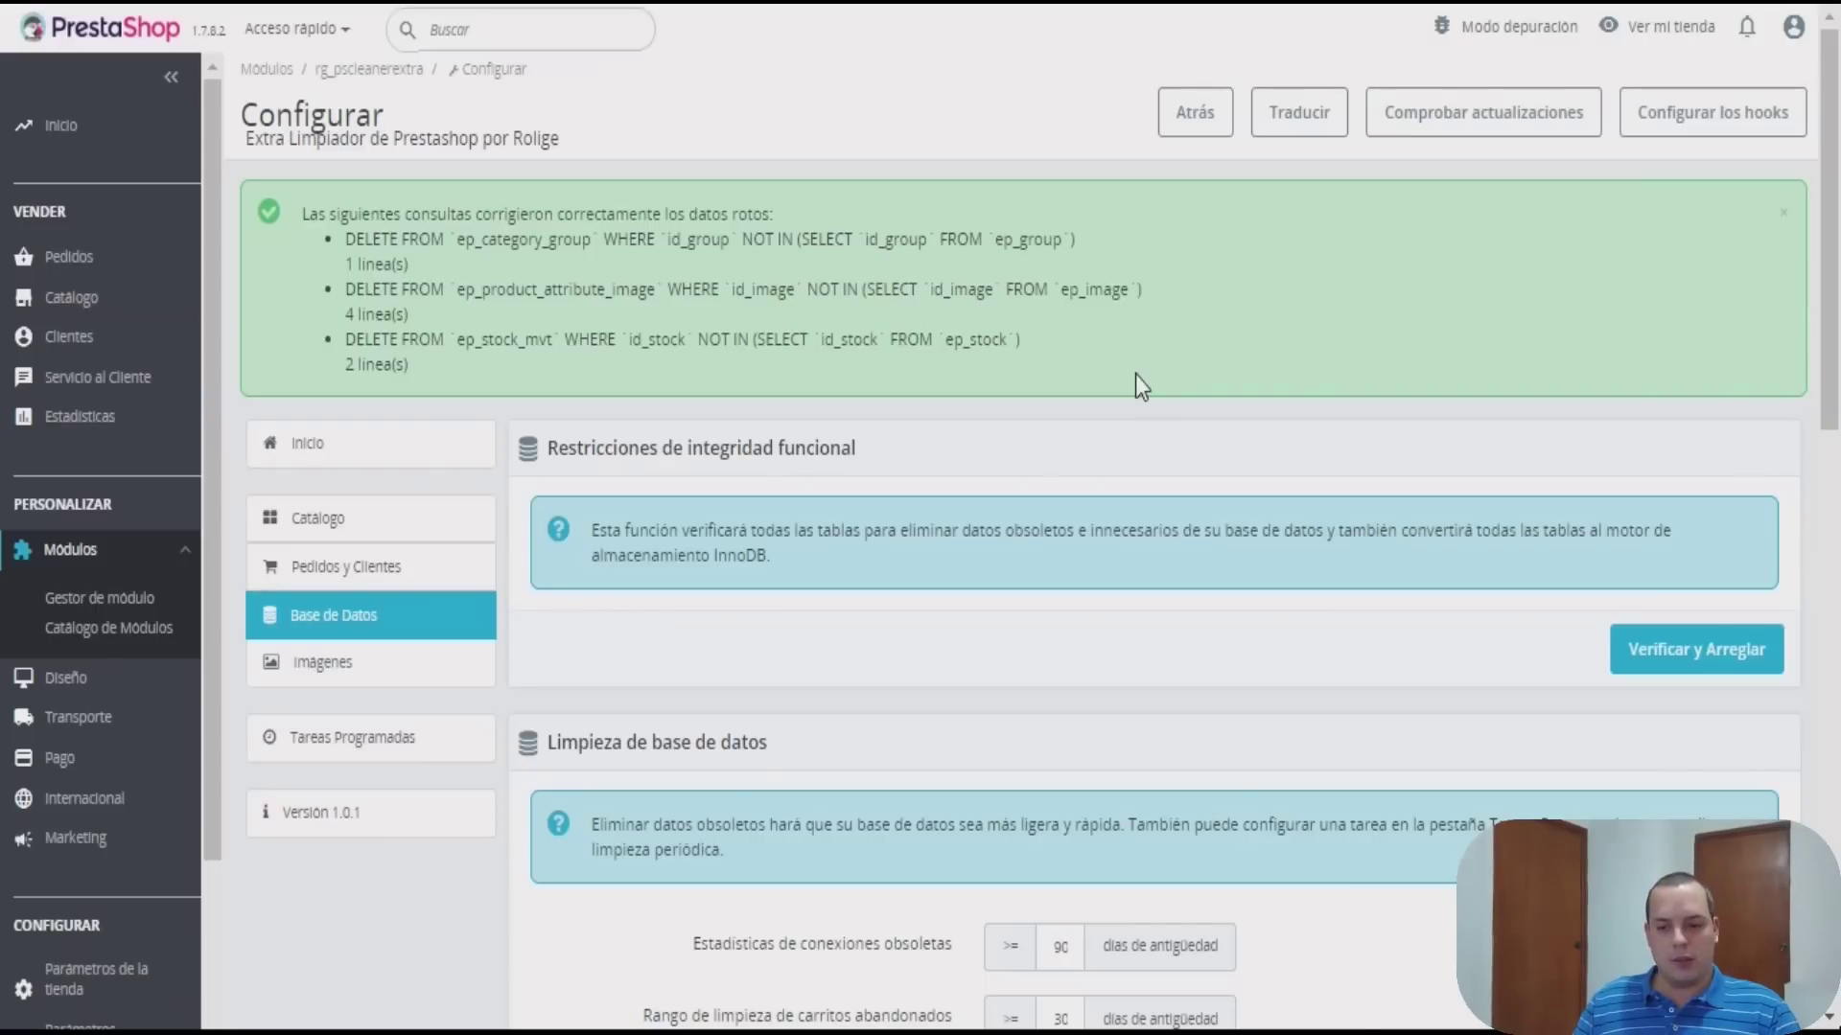
Examine the Limpieza de base de datos section and its list of obsolete data types with age limits in days
scroll(1135, 374, "down", 5)
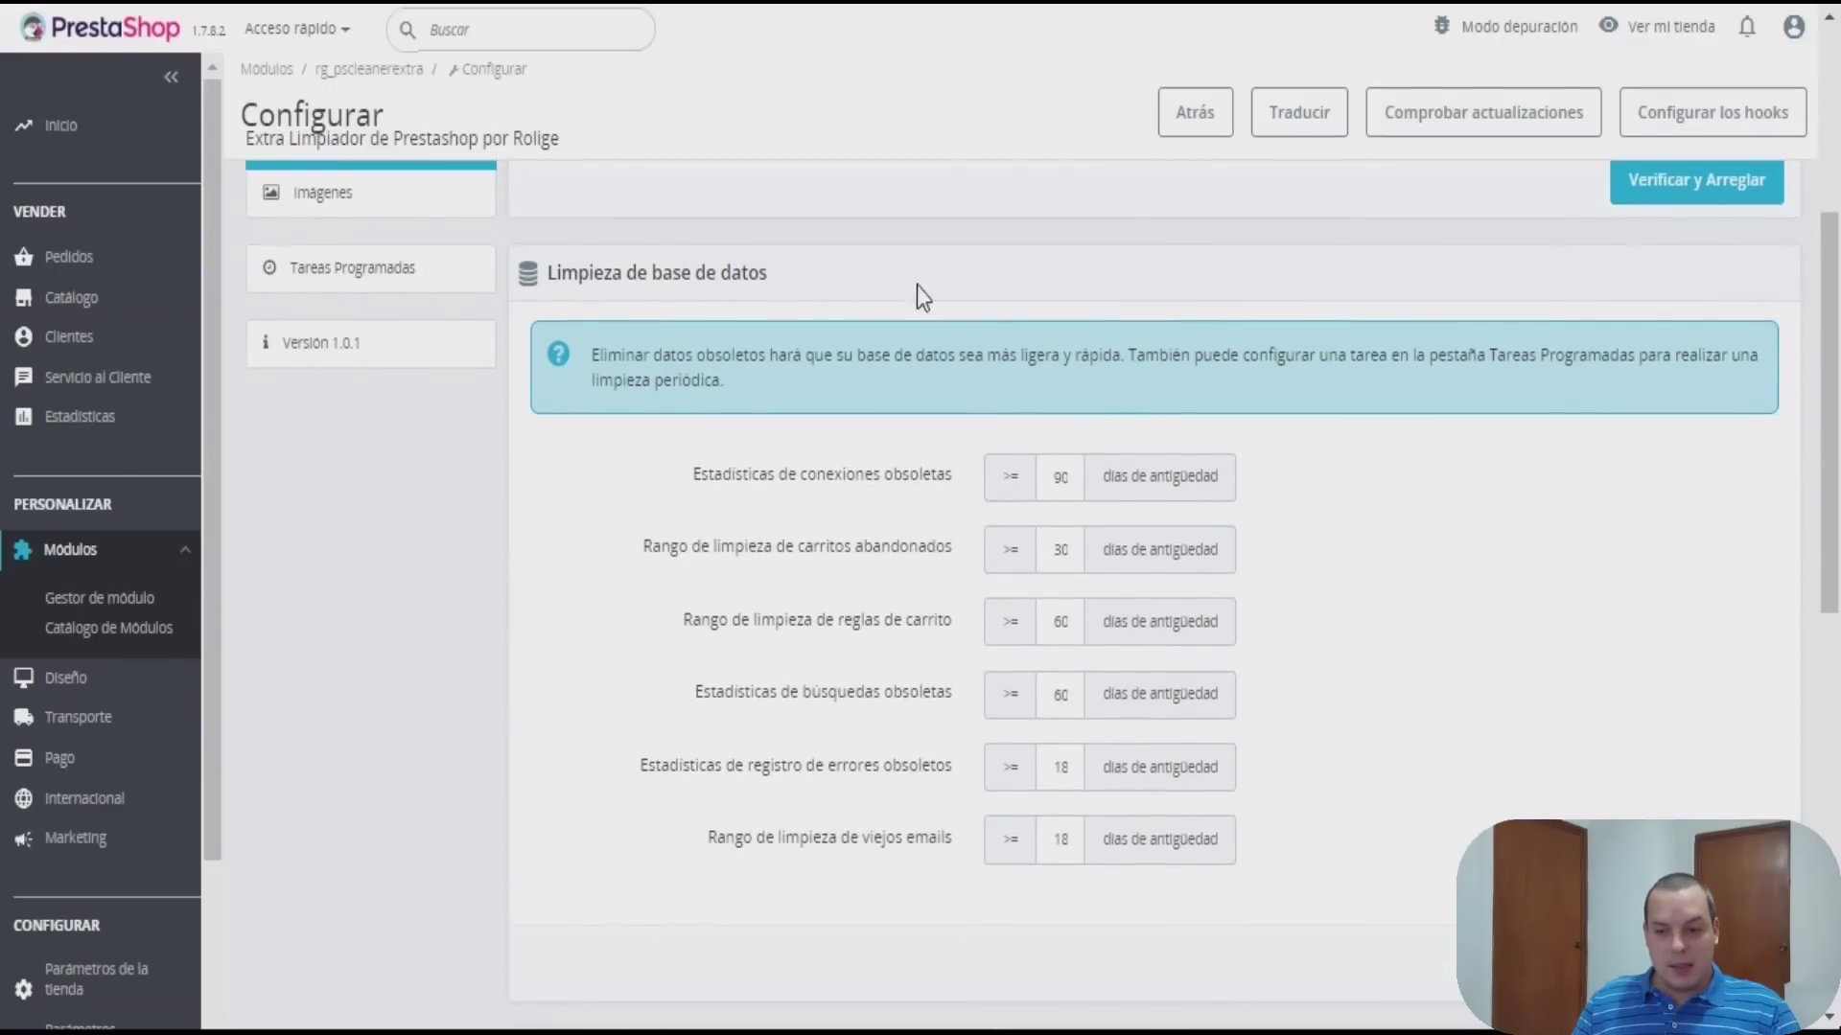
left_click_drag(551, 273, 811, 272)
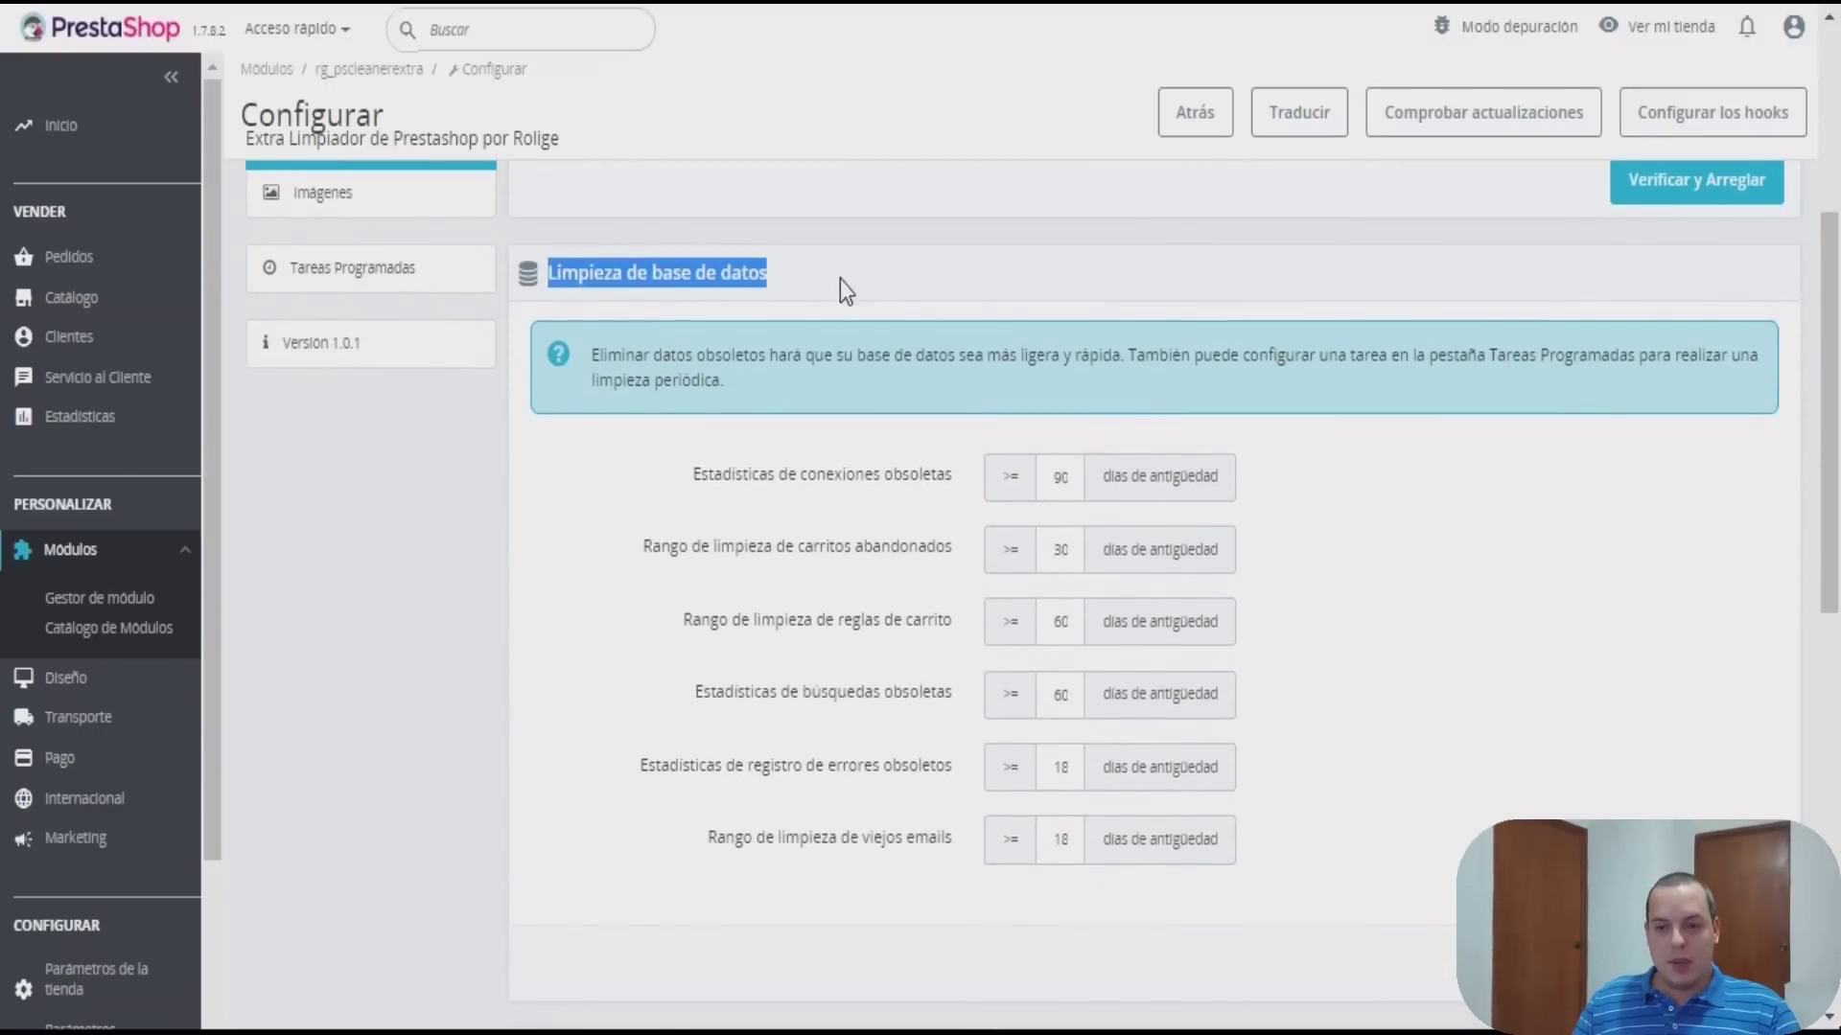
left_click(840, 279)
left_click_drag(685, 476, 910, 873)
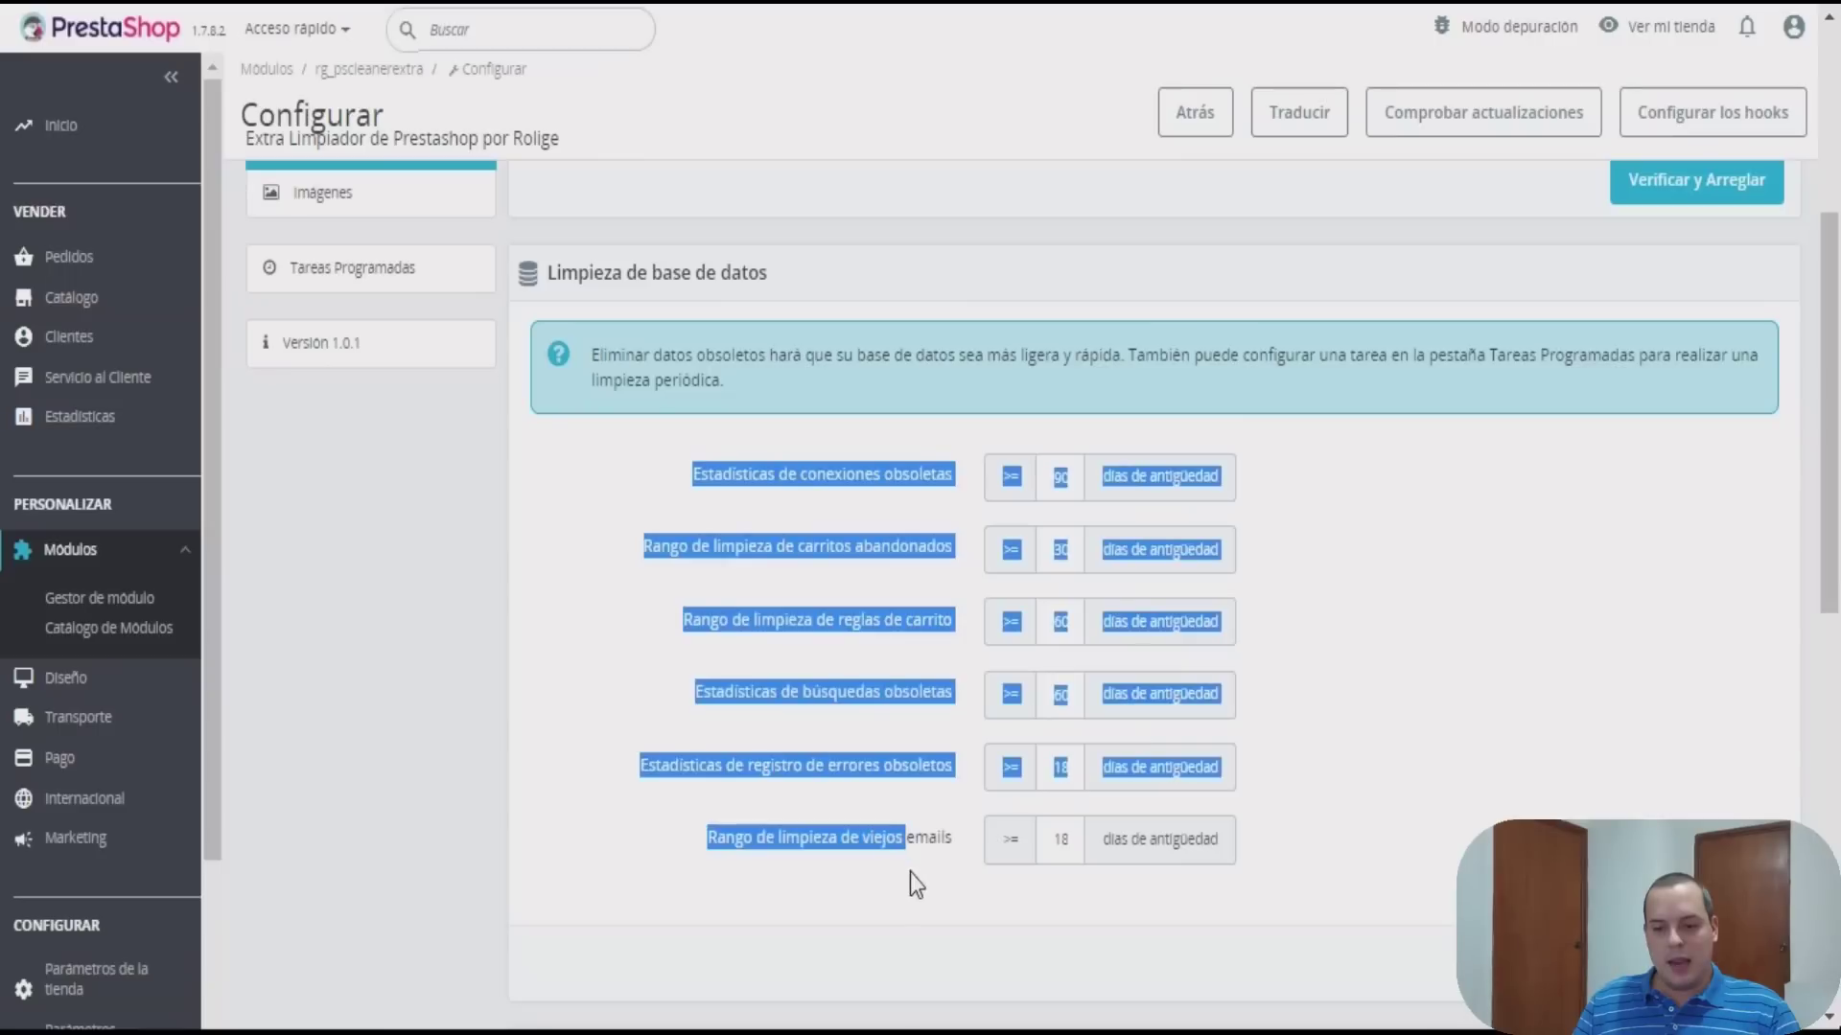
left_click(916, 455)
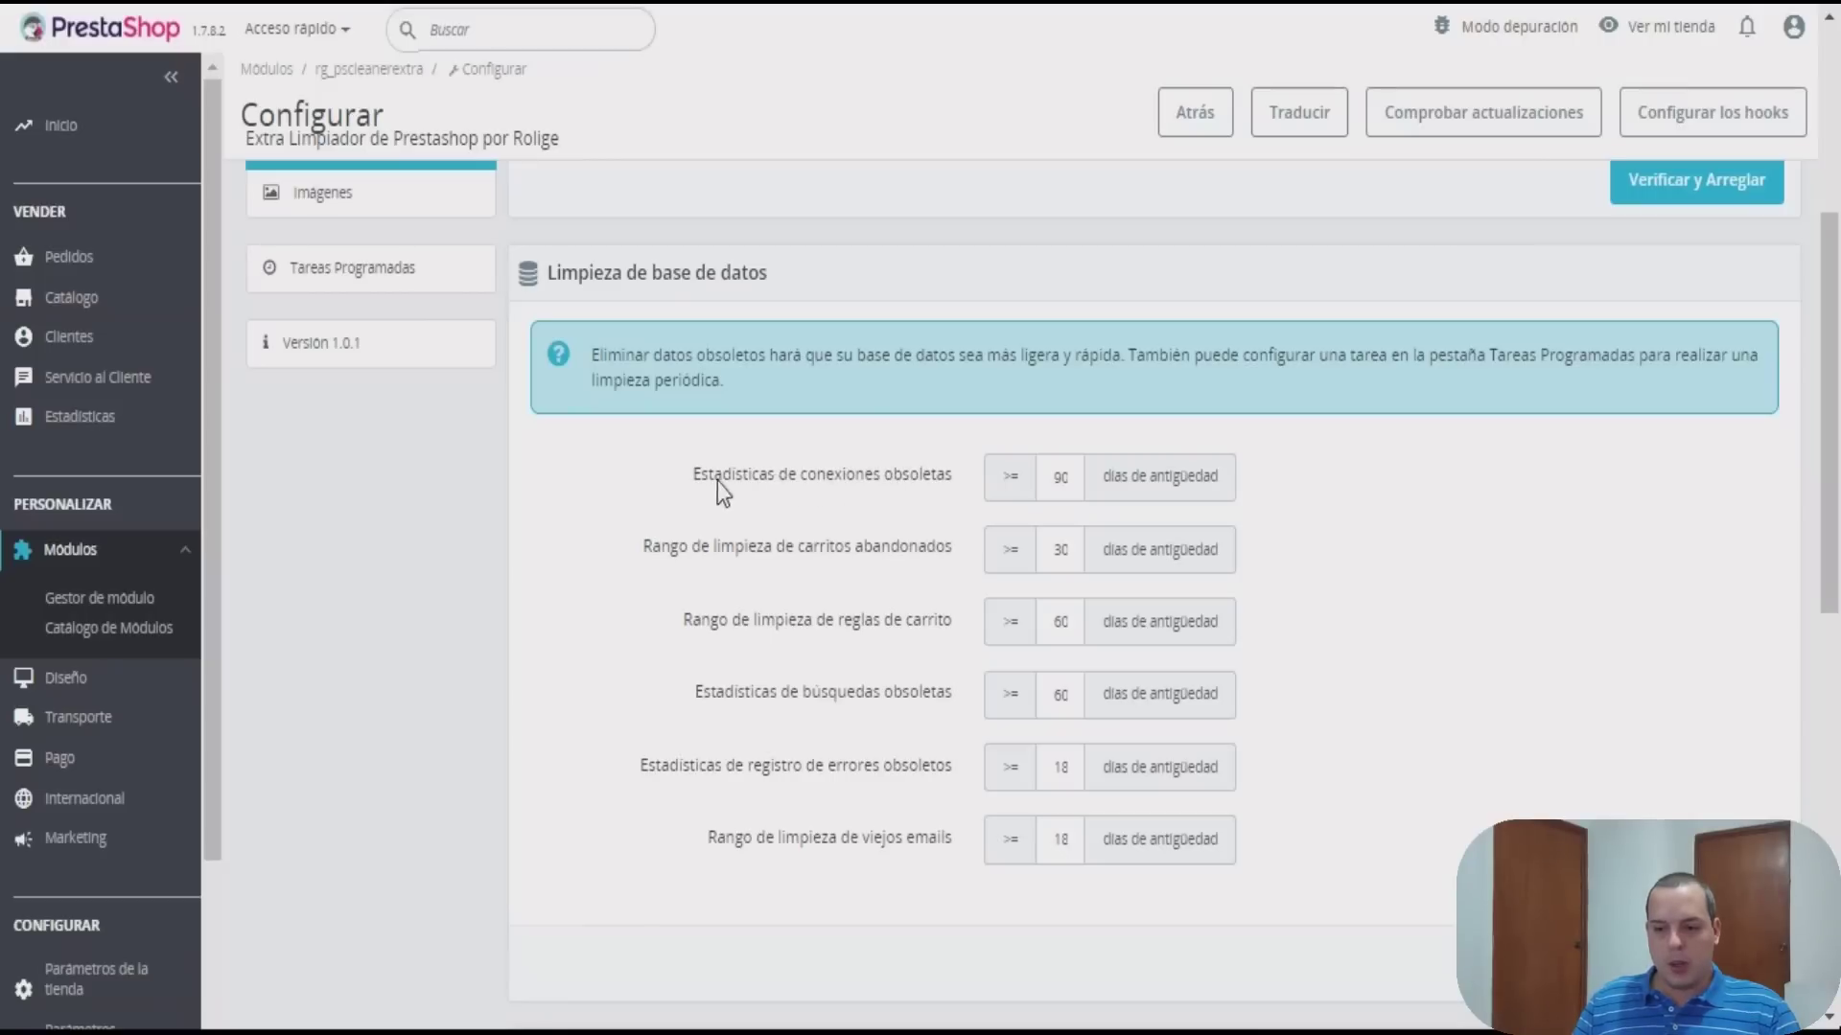
triple_click(1157, 484)
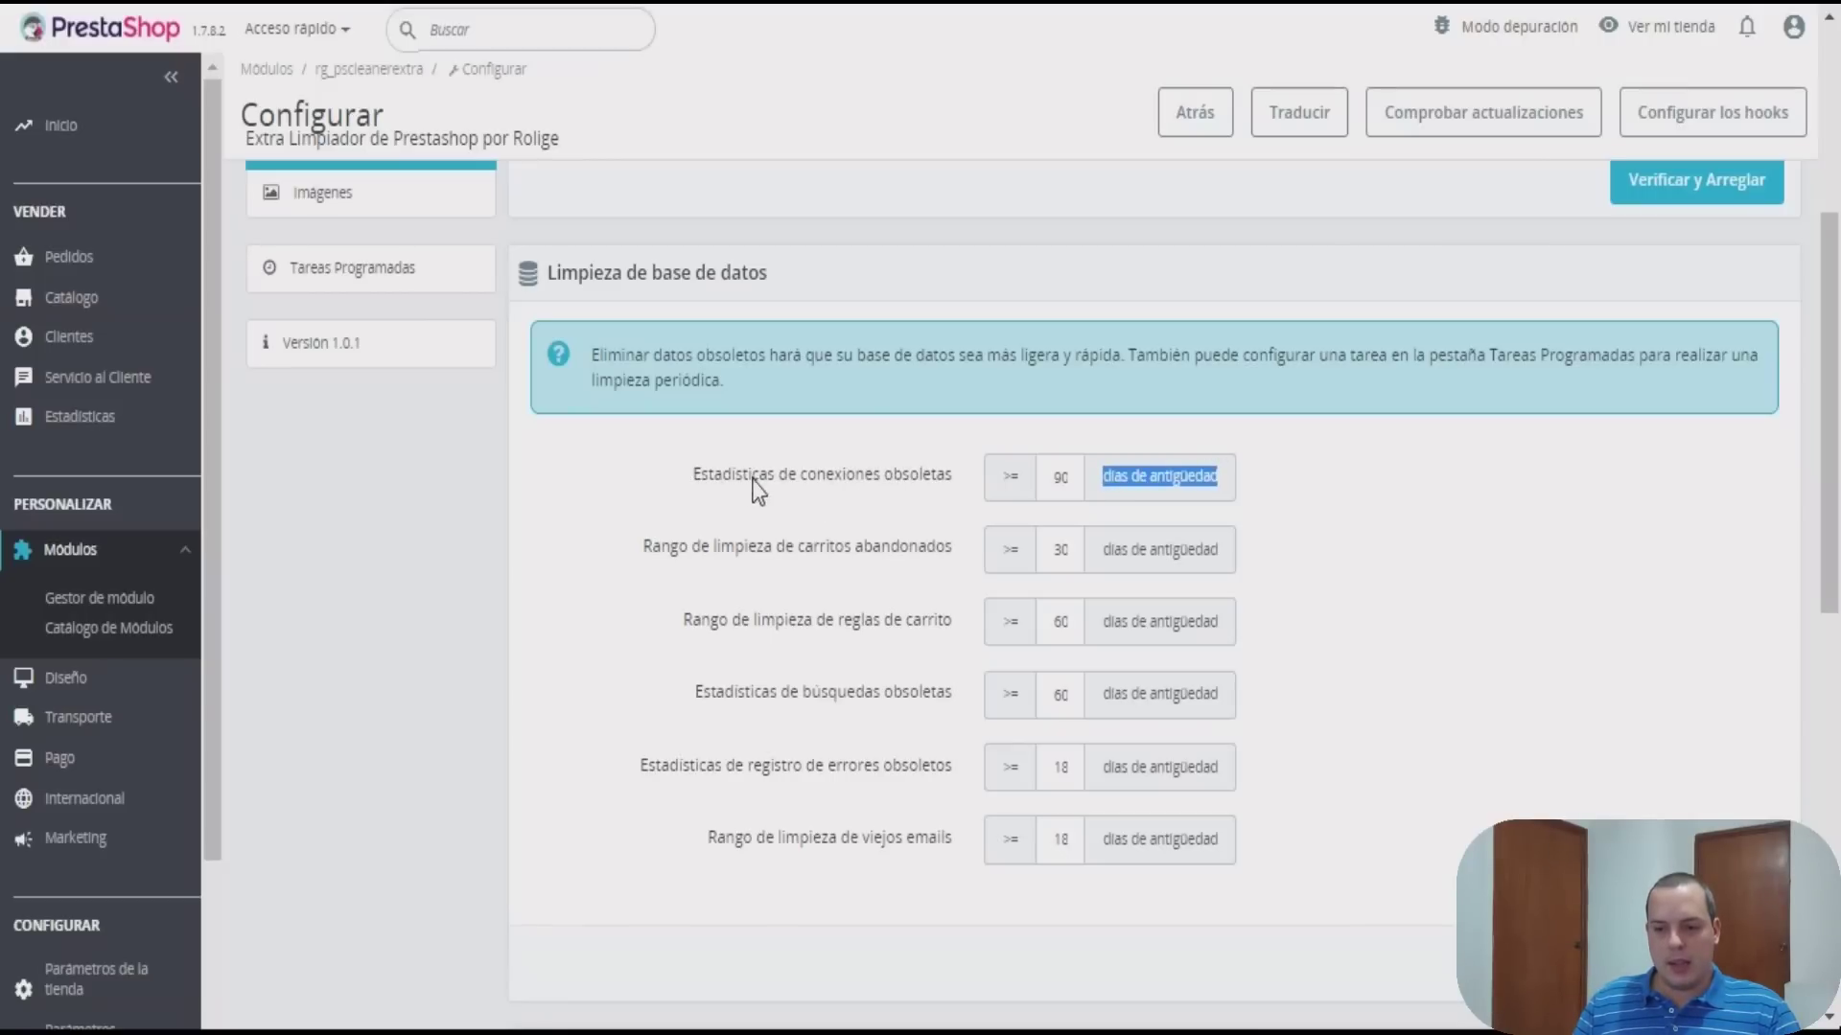
left_click_drag(856, 474, 901, 850)
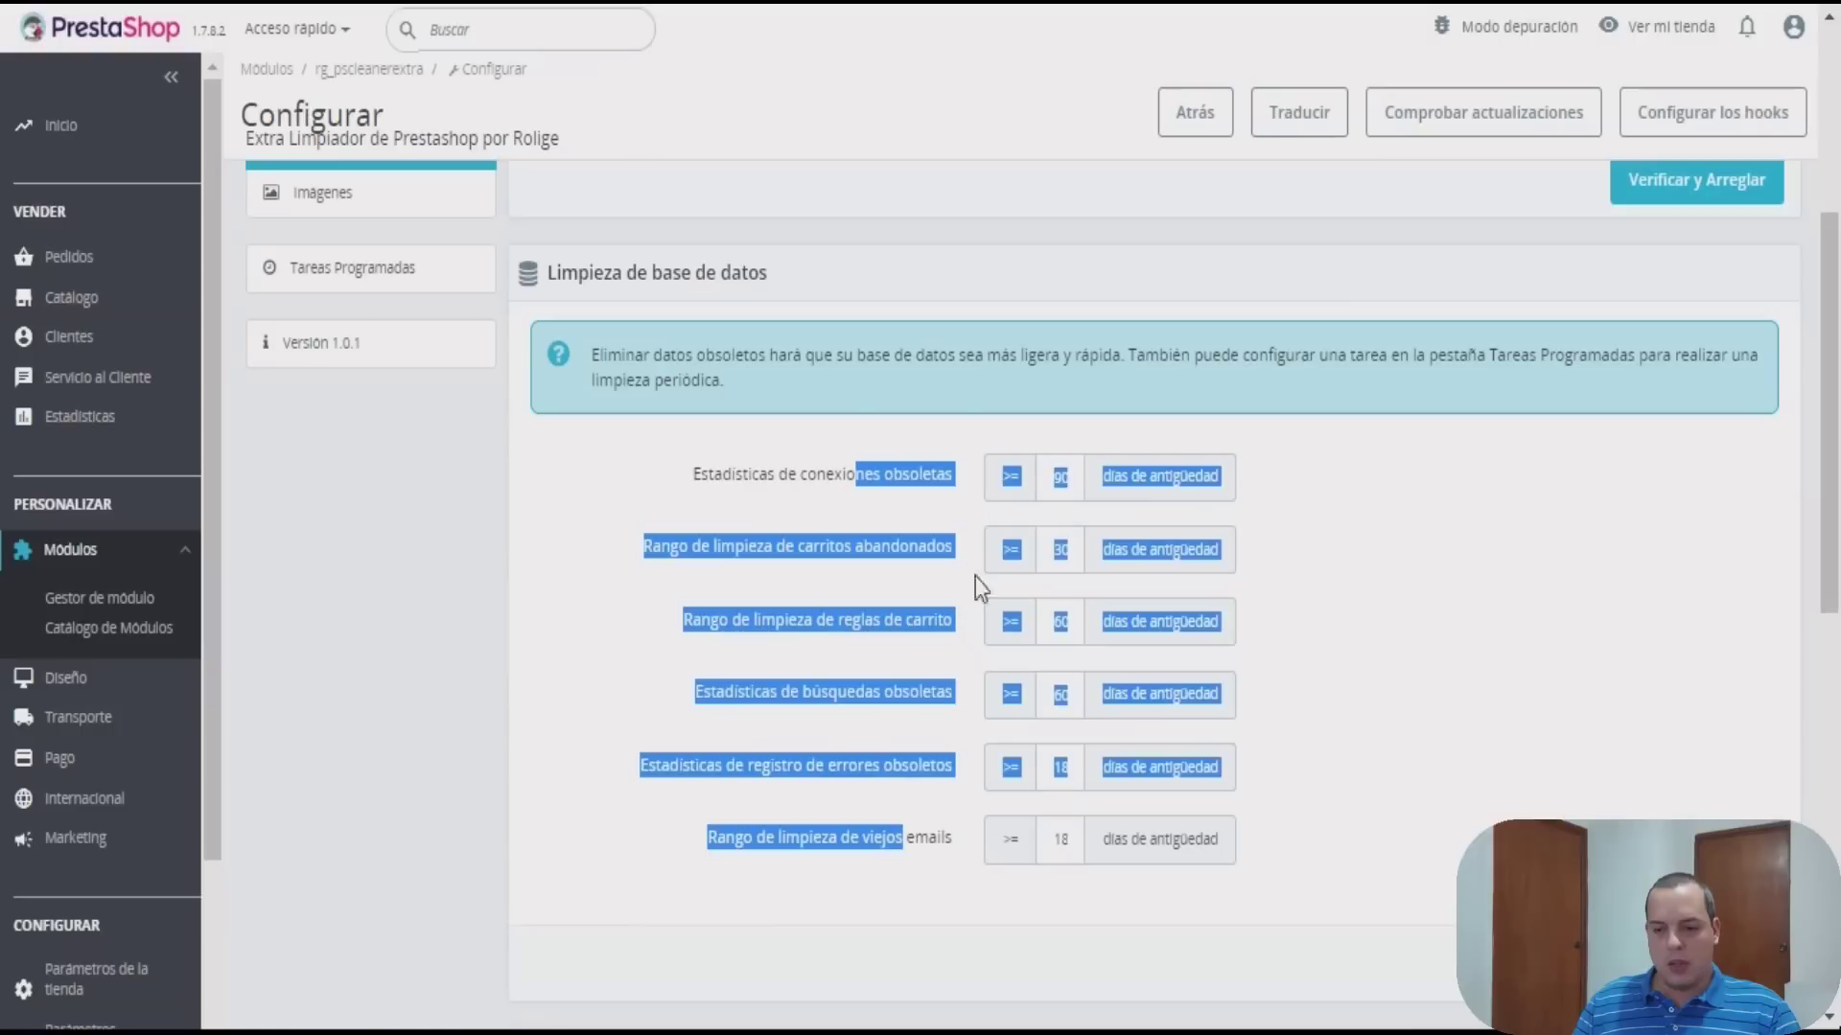
left_click(946, 472)
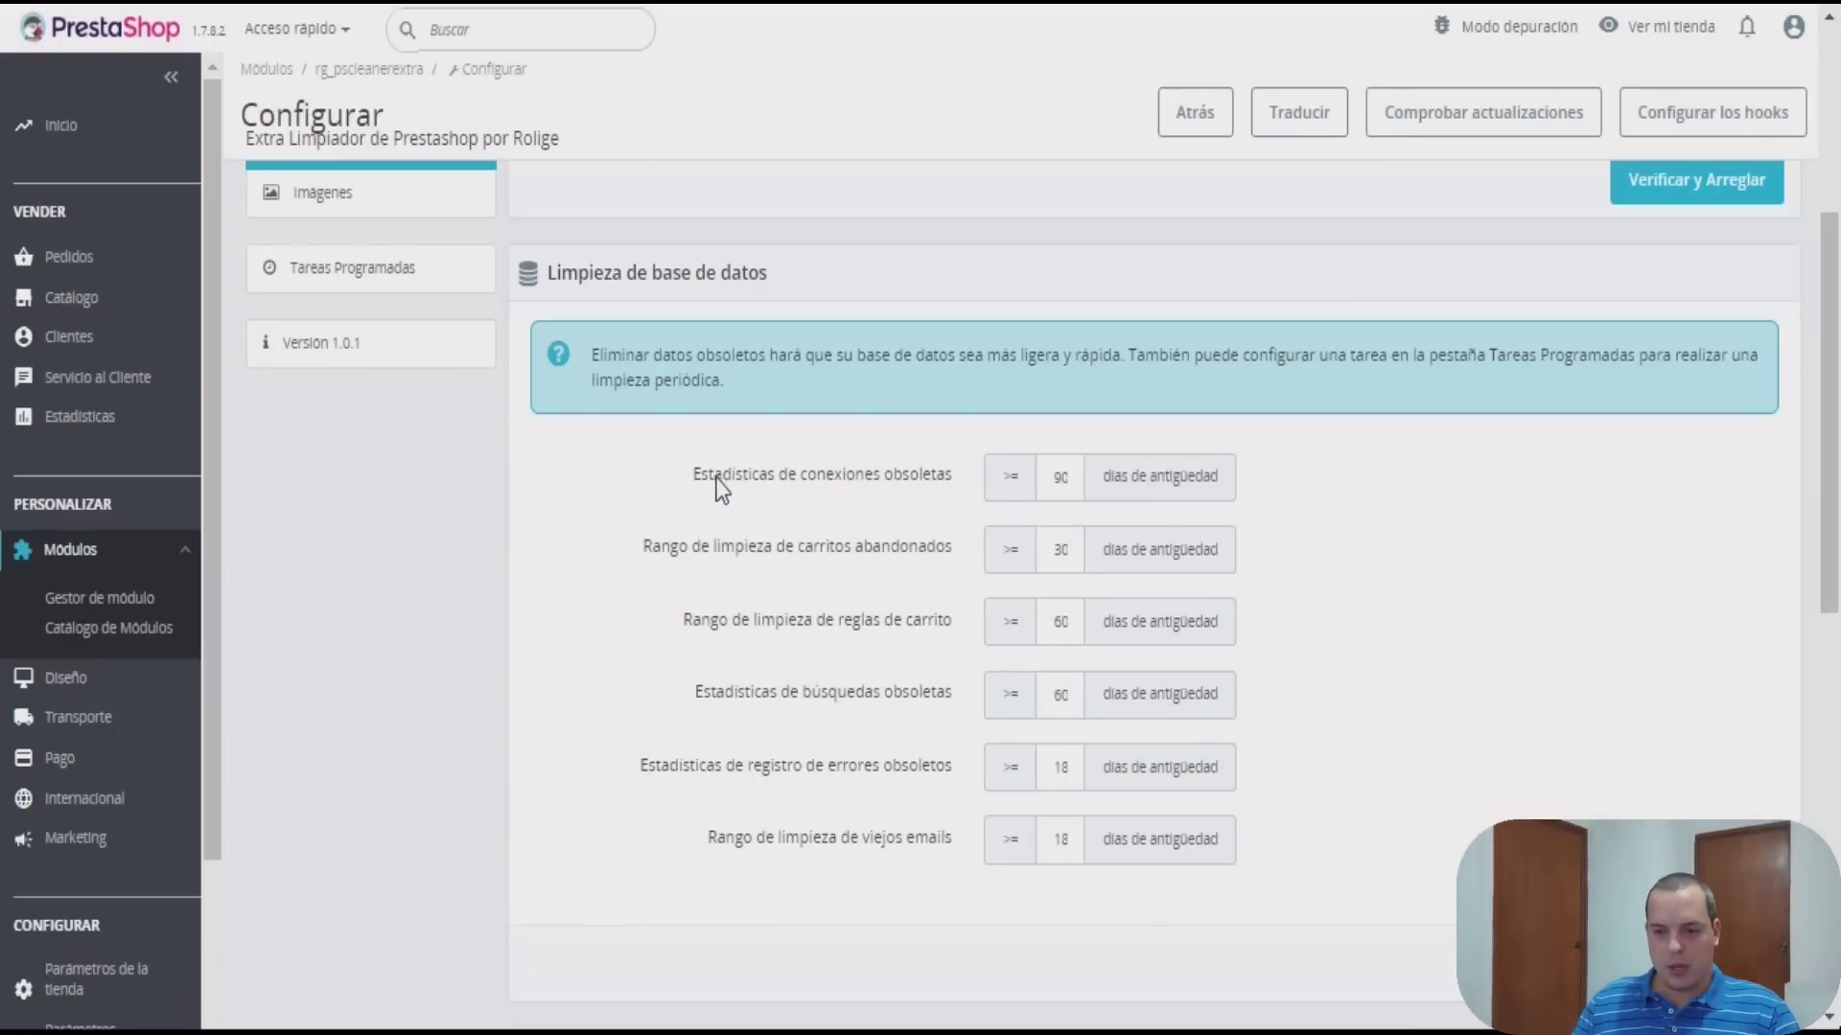
Check the age limits in days for obsolete connection statistics, abandoned carts and cart rules
left_click_drag(694, 475, 883, 479)
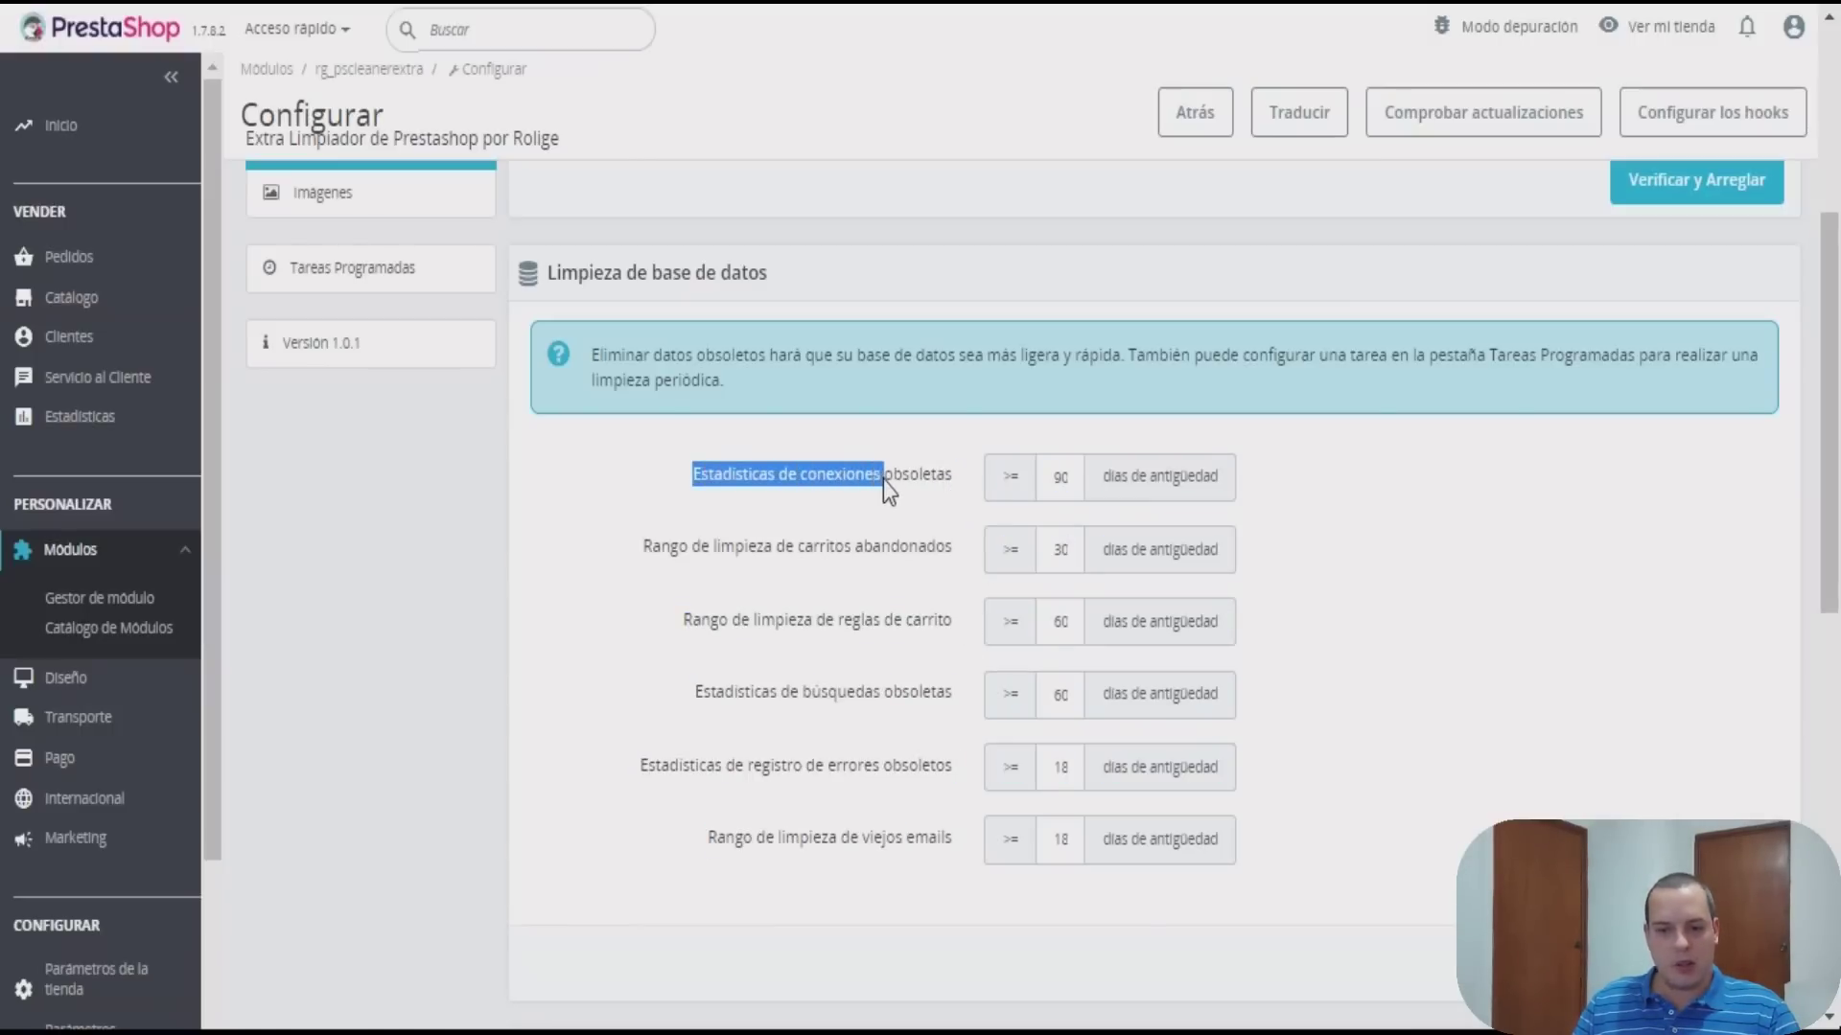
left_click(1004, 476)
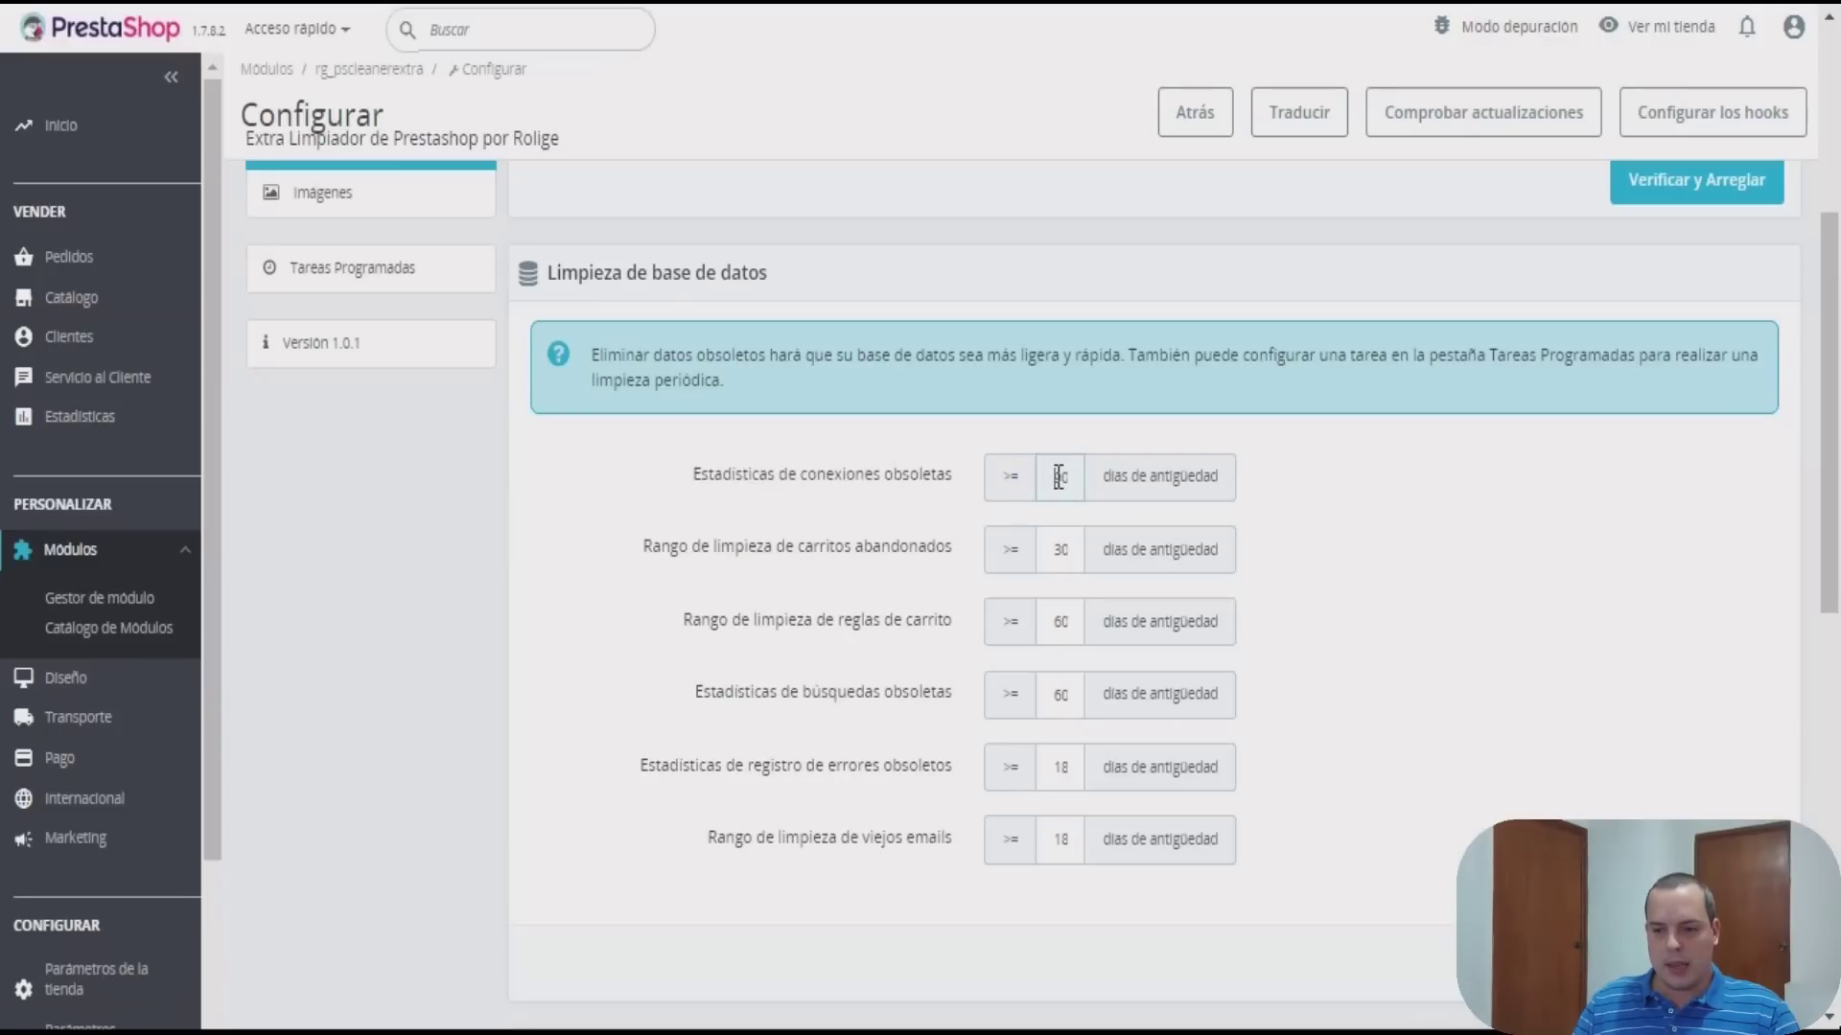
double_click(1058, 476)
left_click_drag(671, 547, 875, 547)
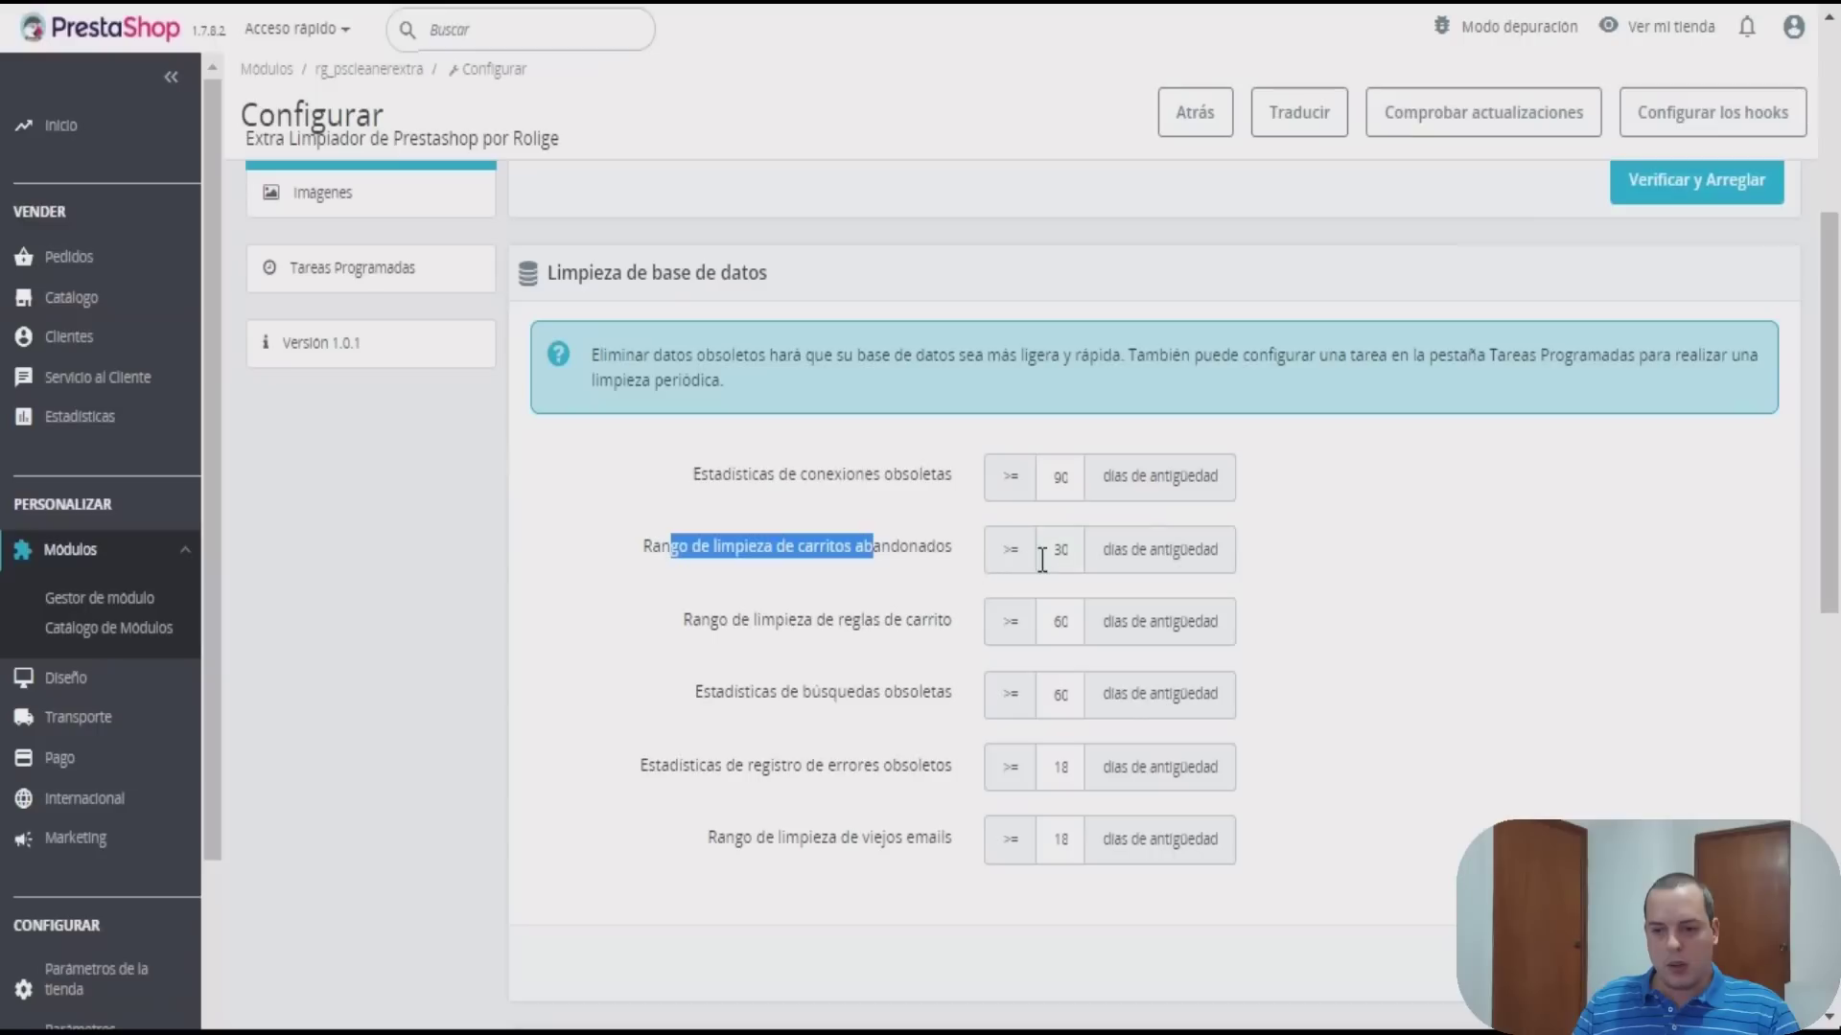
left_click_drag(1052, 550, 1084, 549)
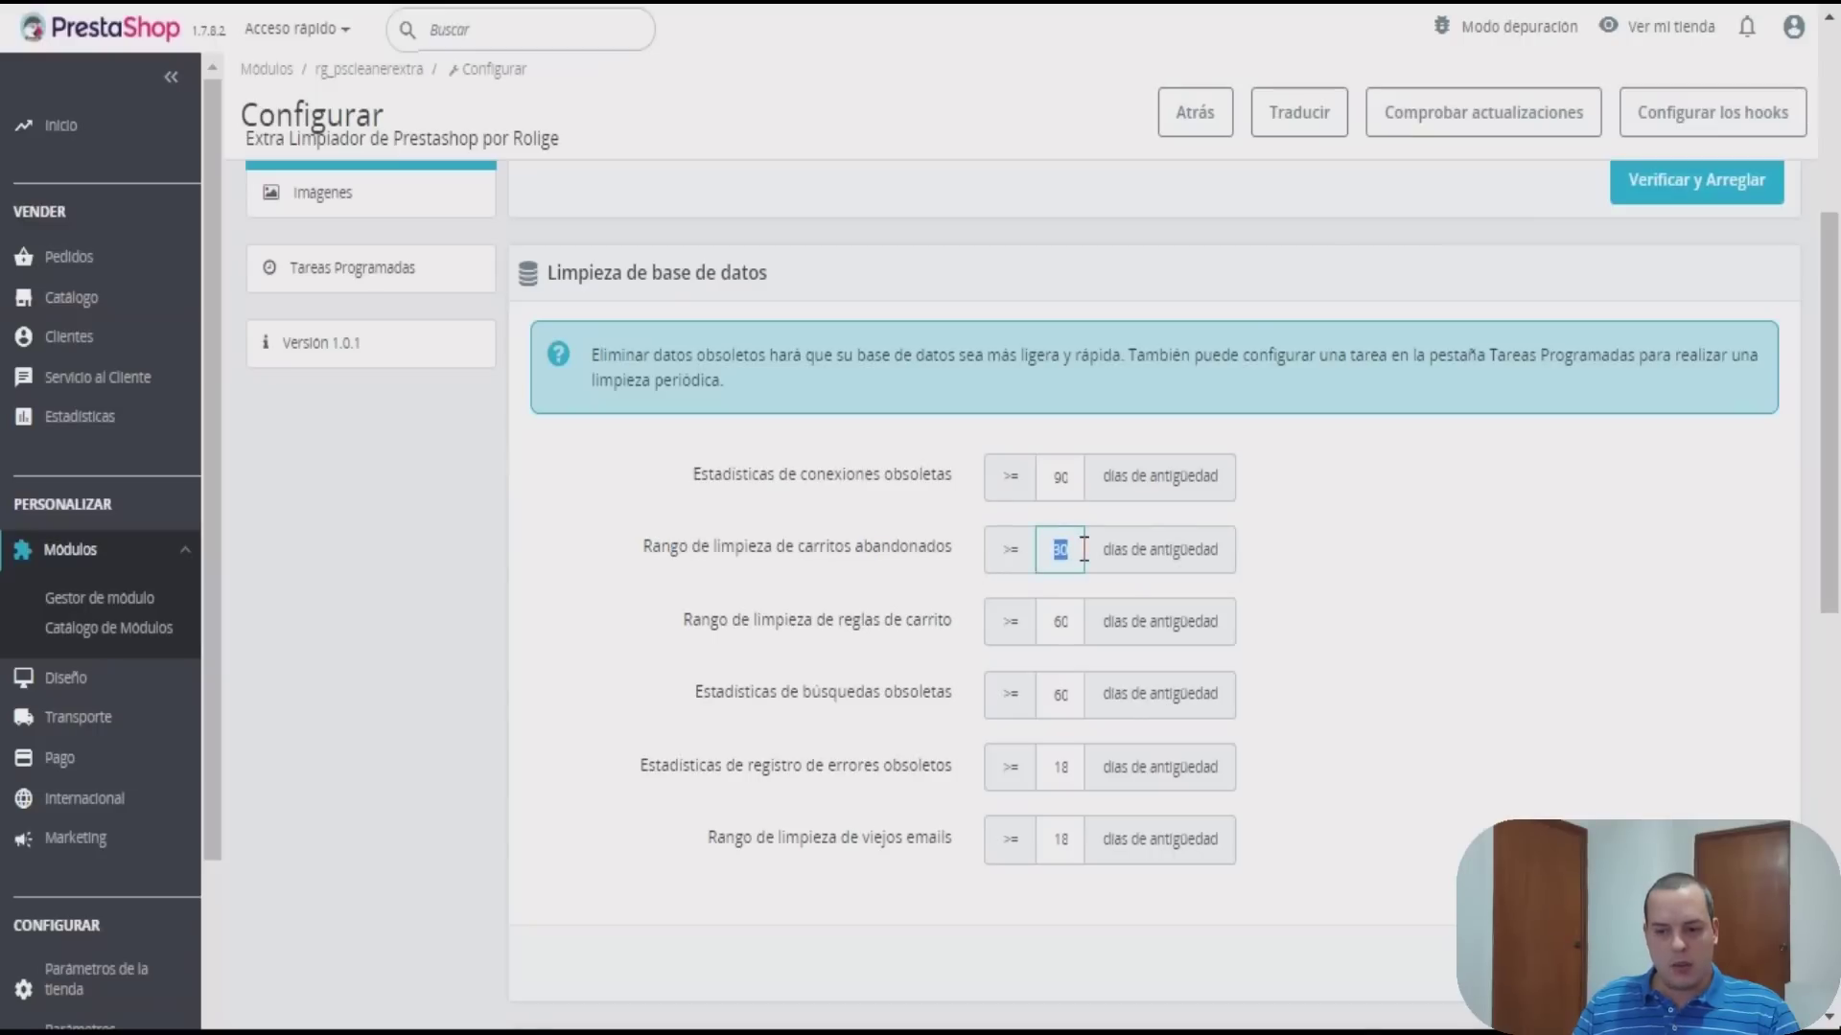
left_click_drag(741, 620, 900, 624)
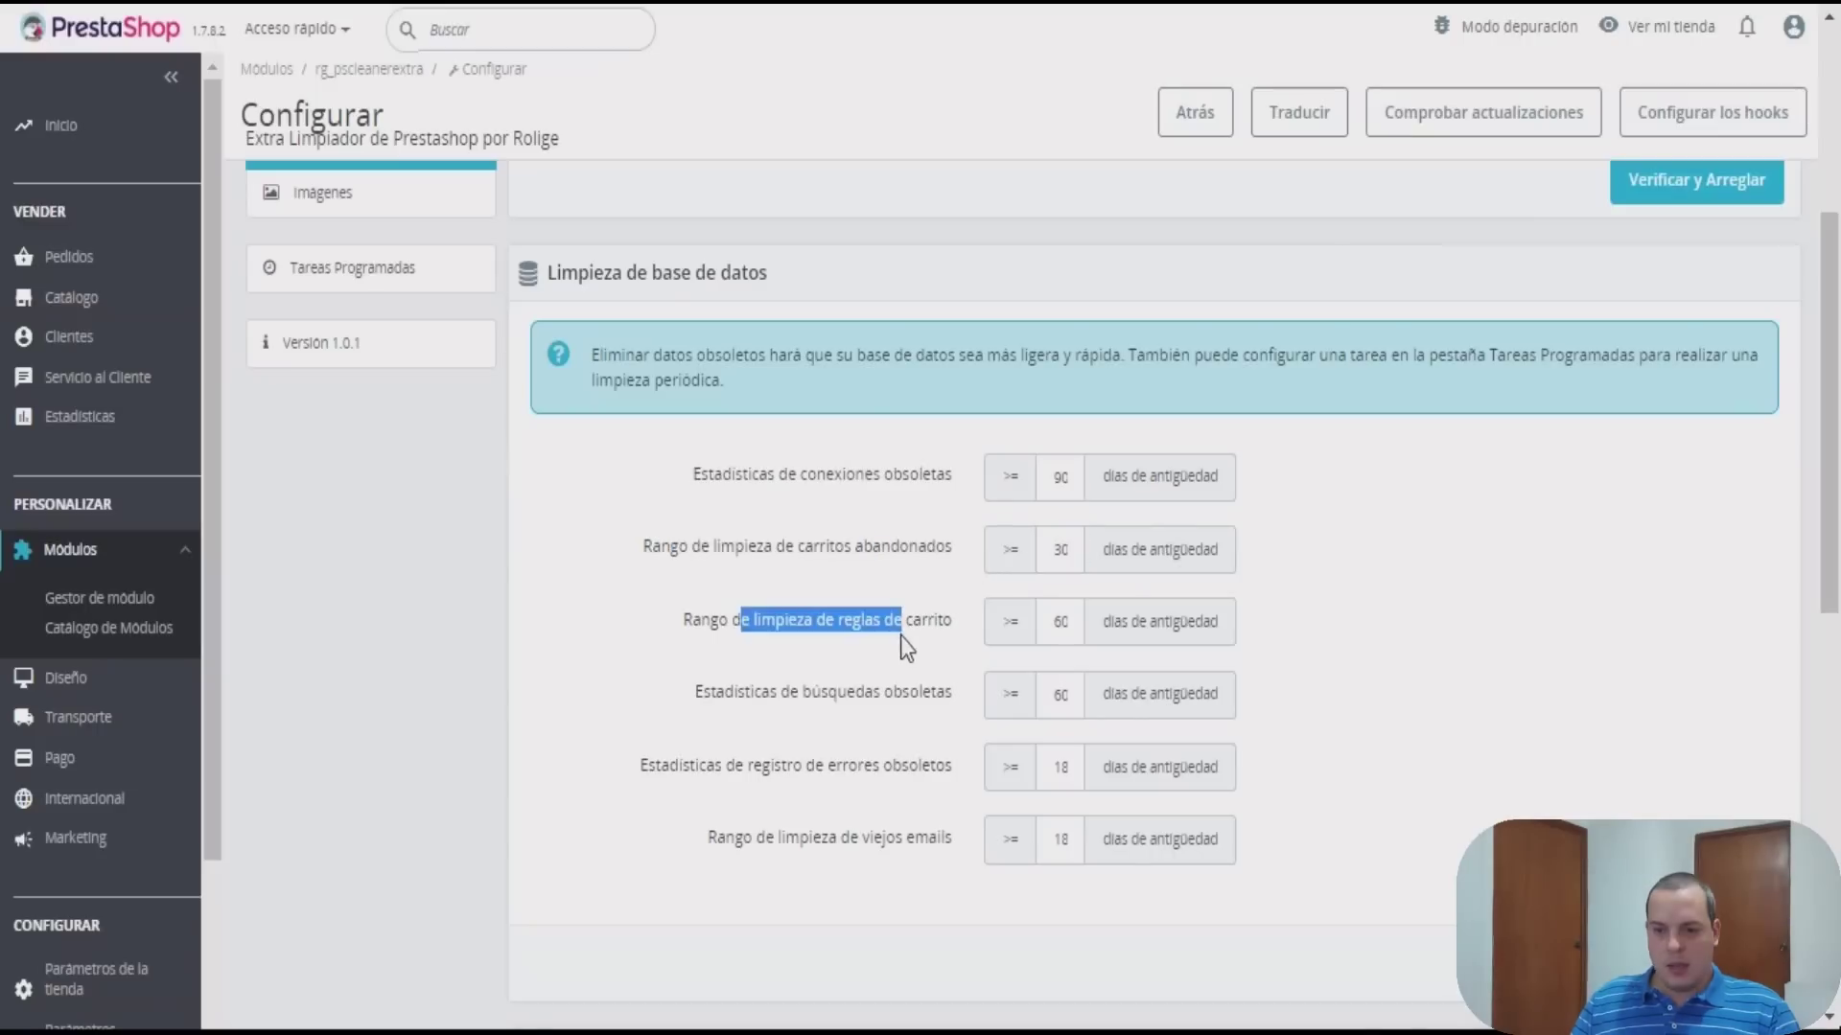
left_click_drag(1045, 621, 1095, 620)
left_click(1026, 623)
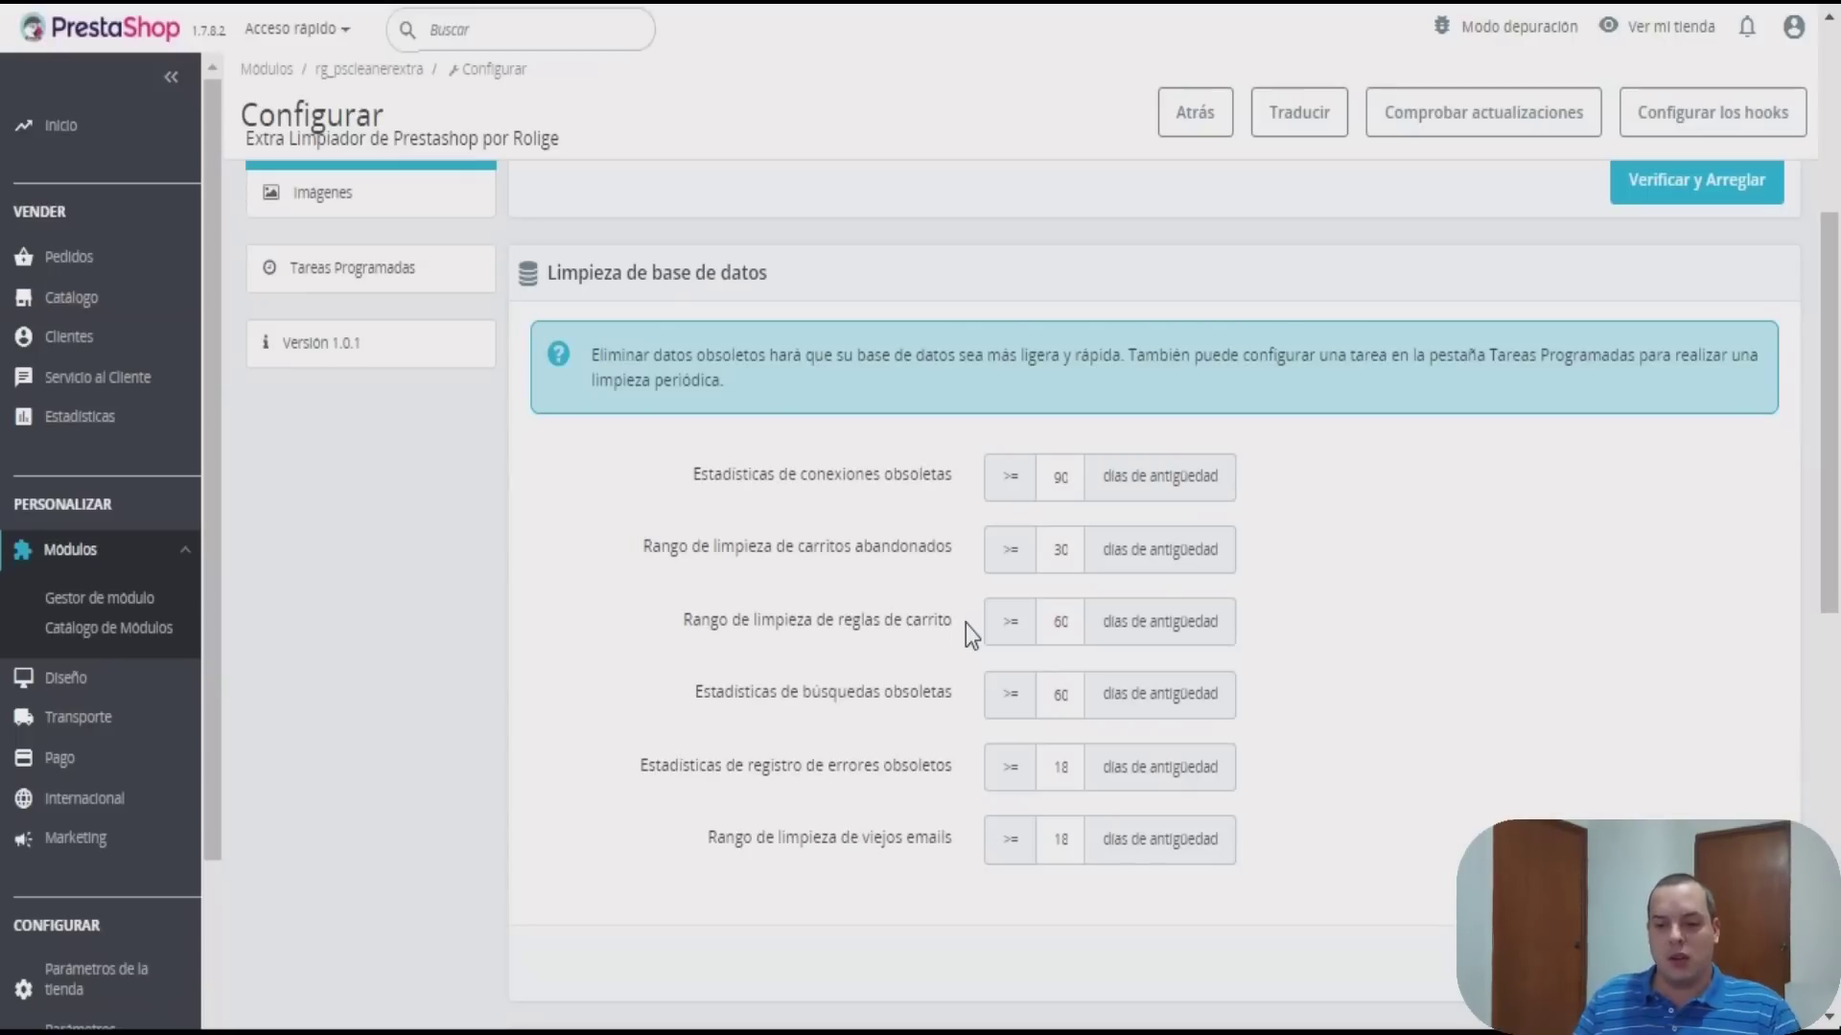
Check the age limits in days for obsolete search statistics, error log records and old emails
left_click_drag(707, 693, 939, 698)
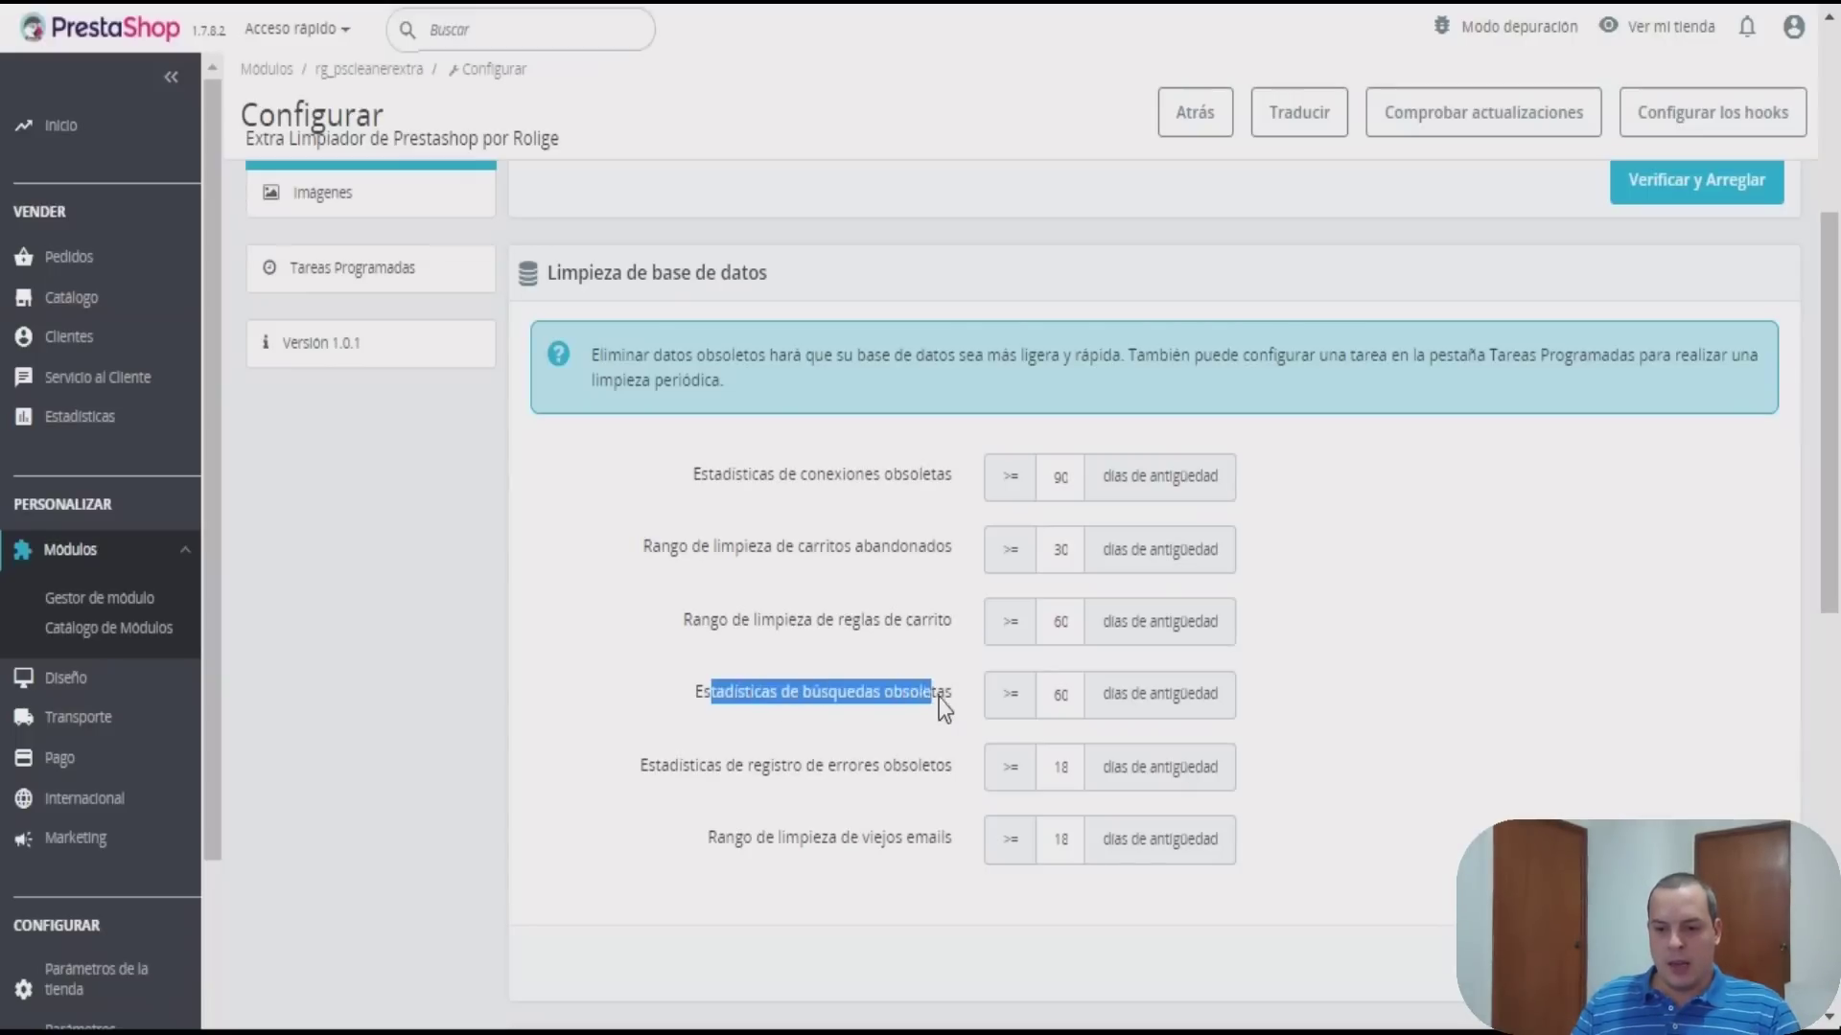
left_click(1043, 696)
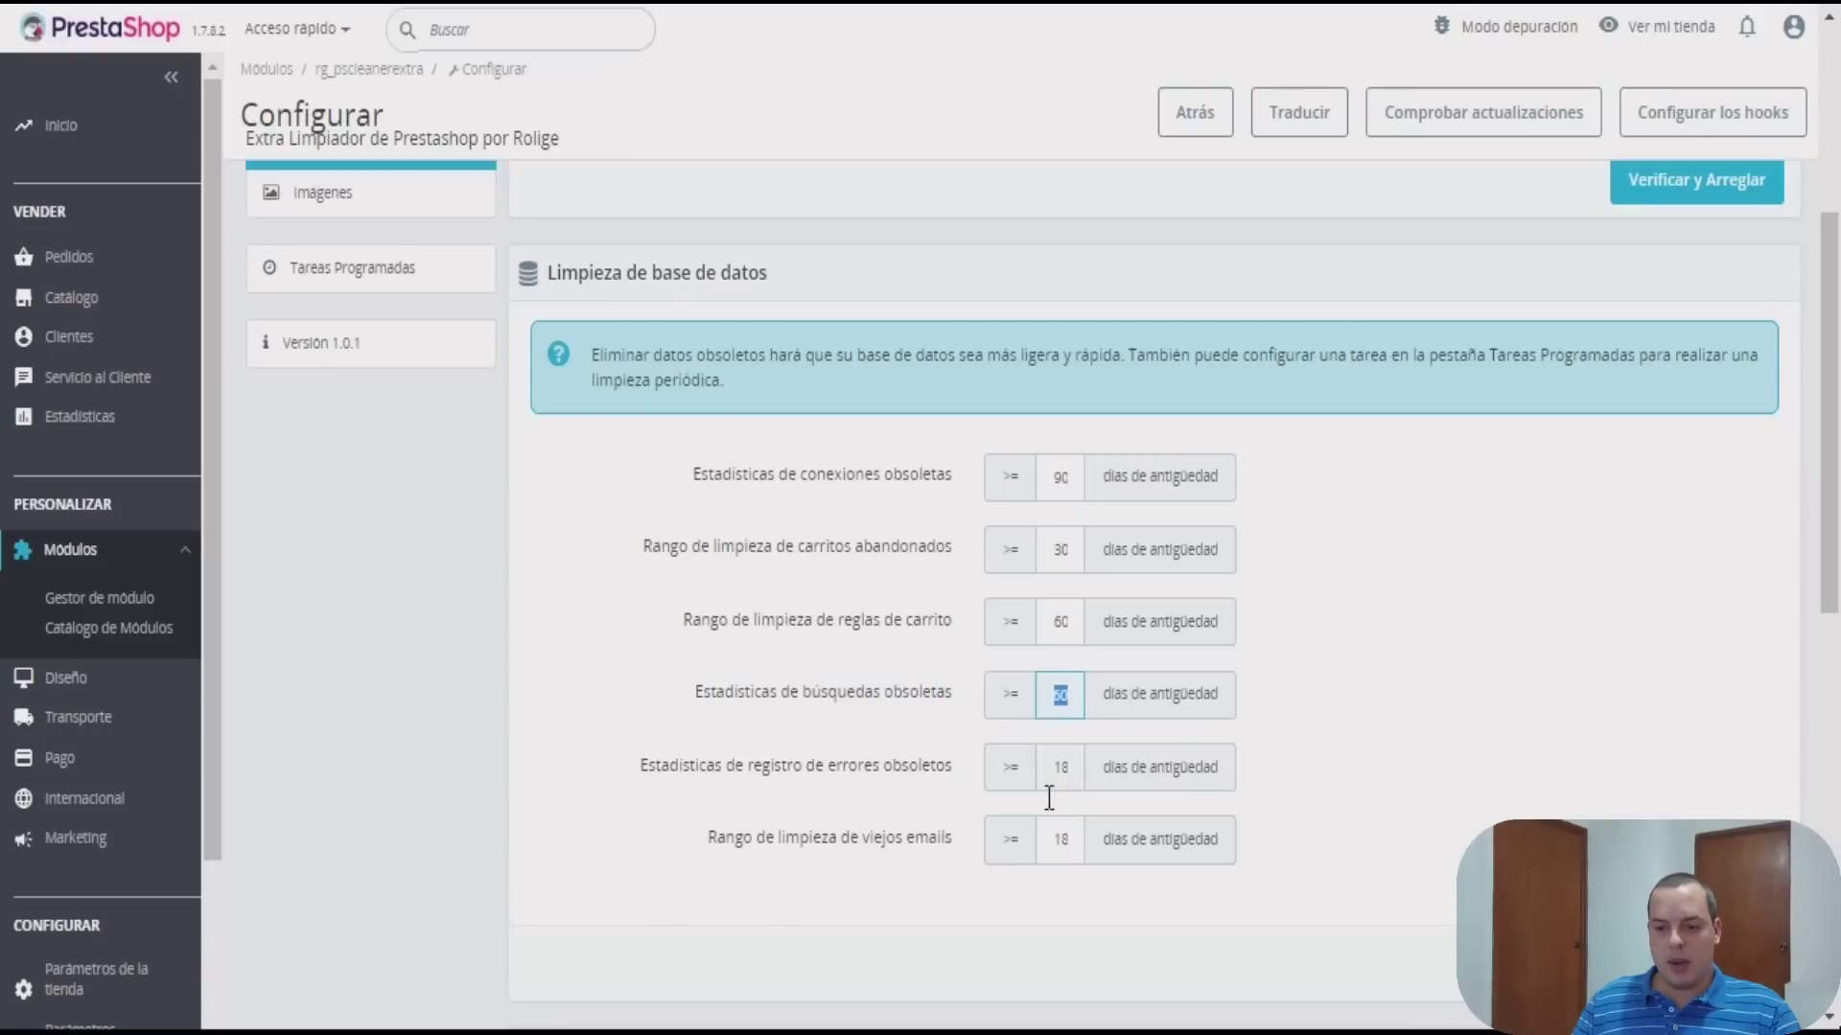
left_click_drag(708, 765, 909, 767)
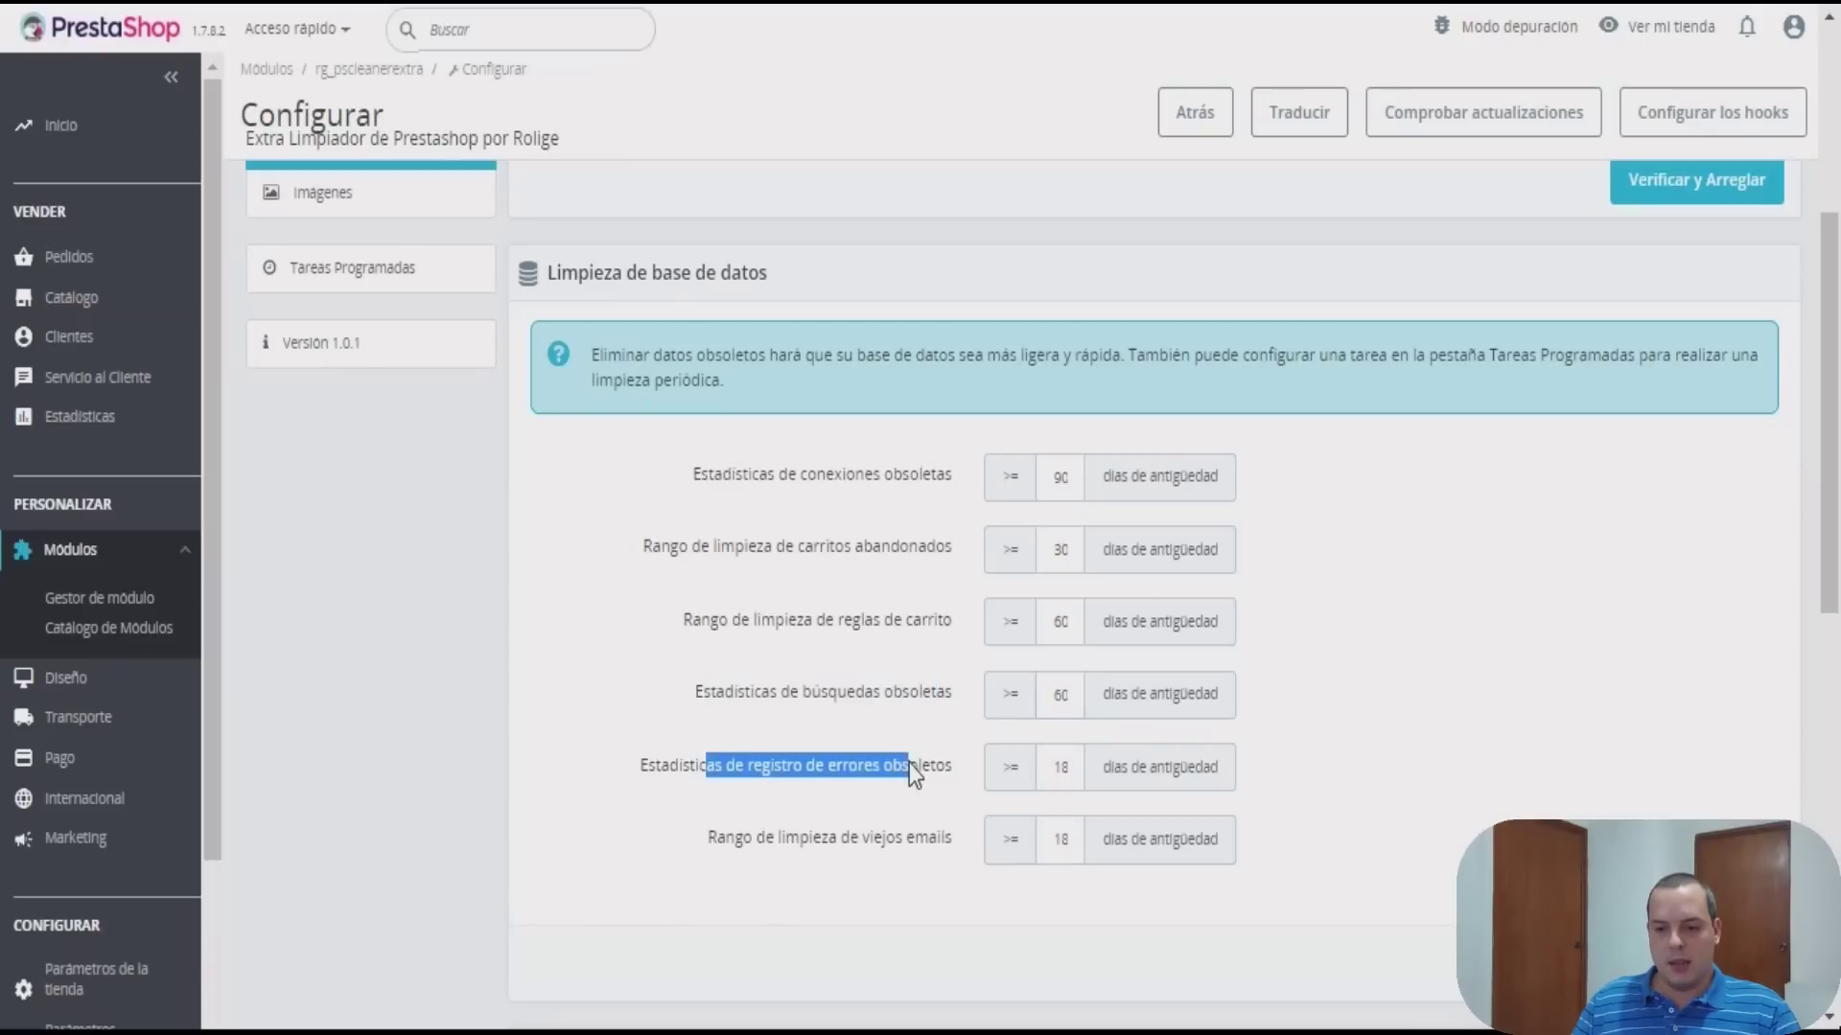
left_click_drag(1045, 767, 1104, 769)
left_click(1045, 768)
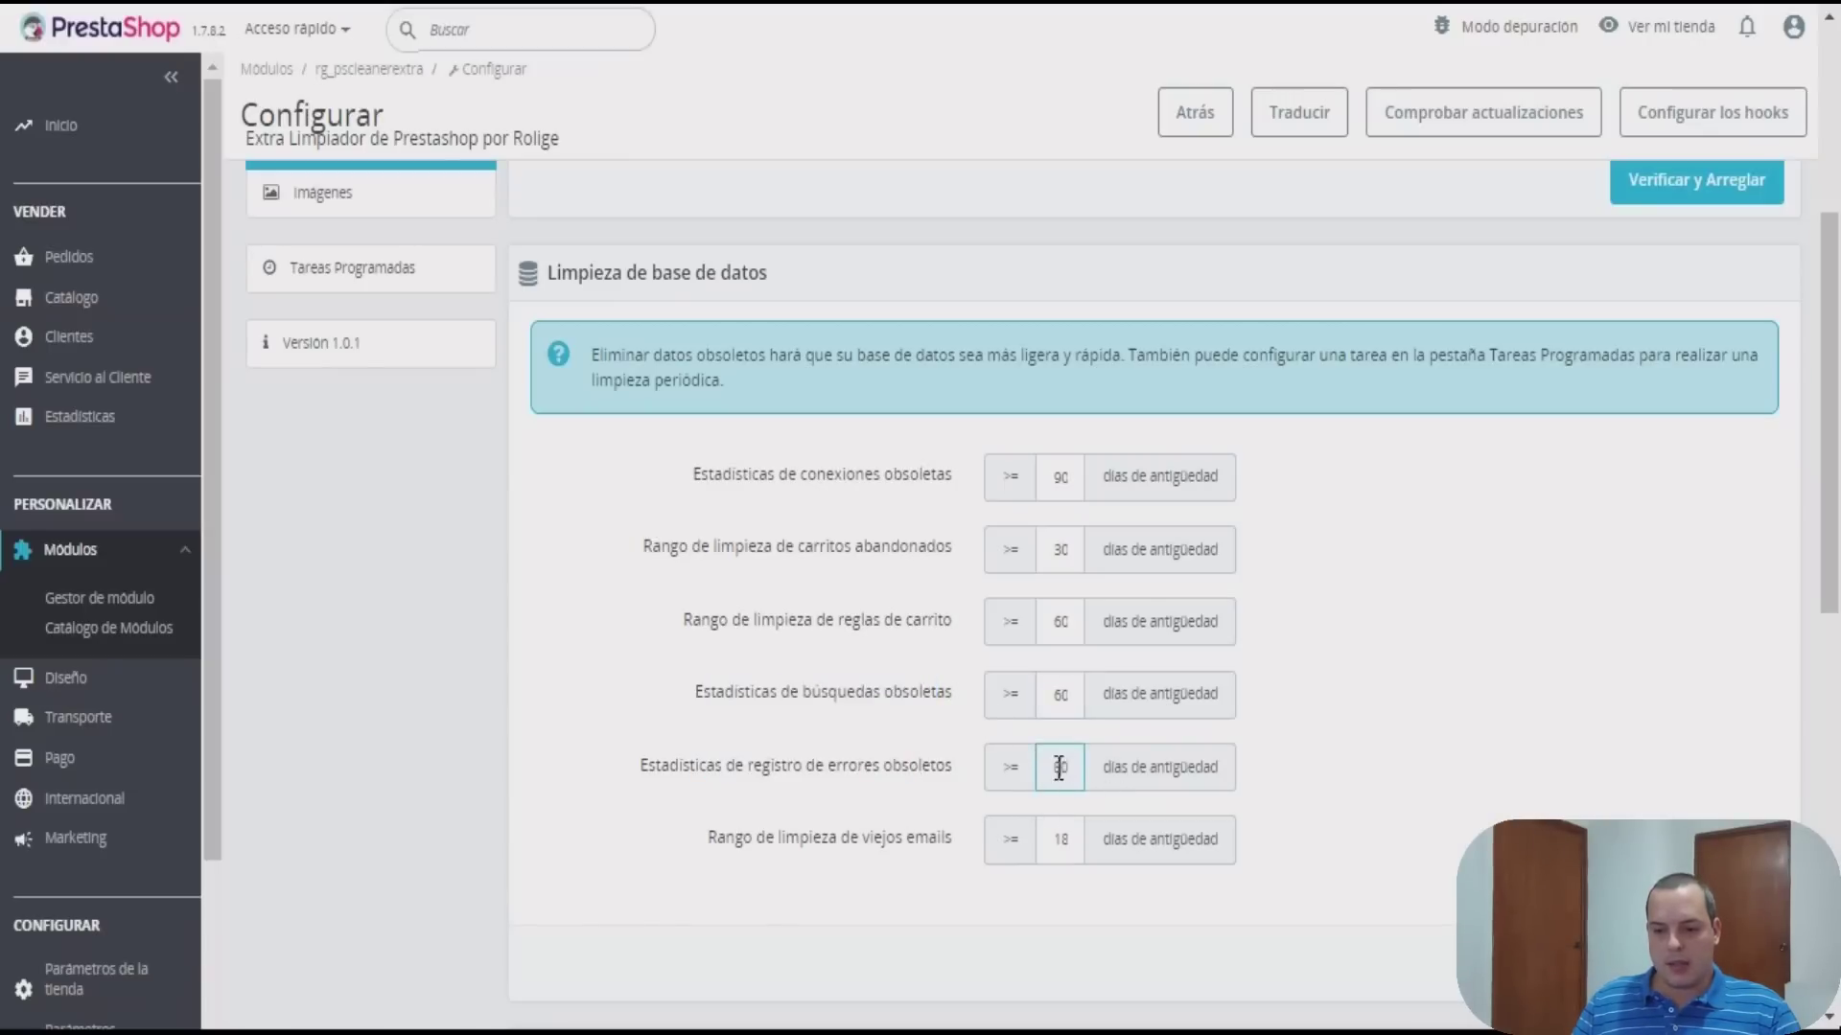
left_click_drag(738, 844, 936, 861)
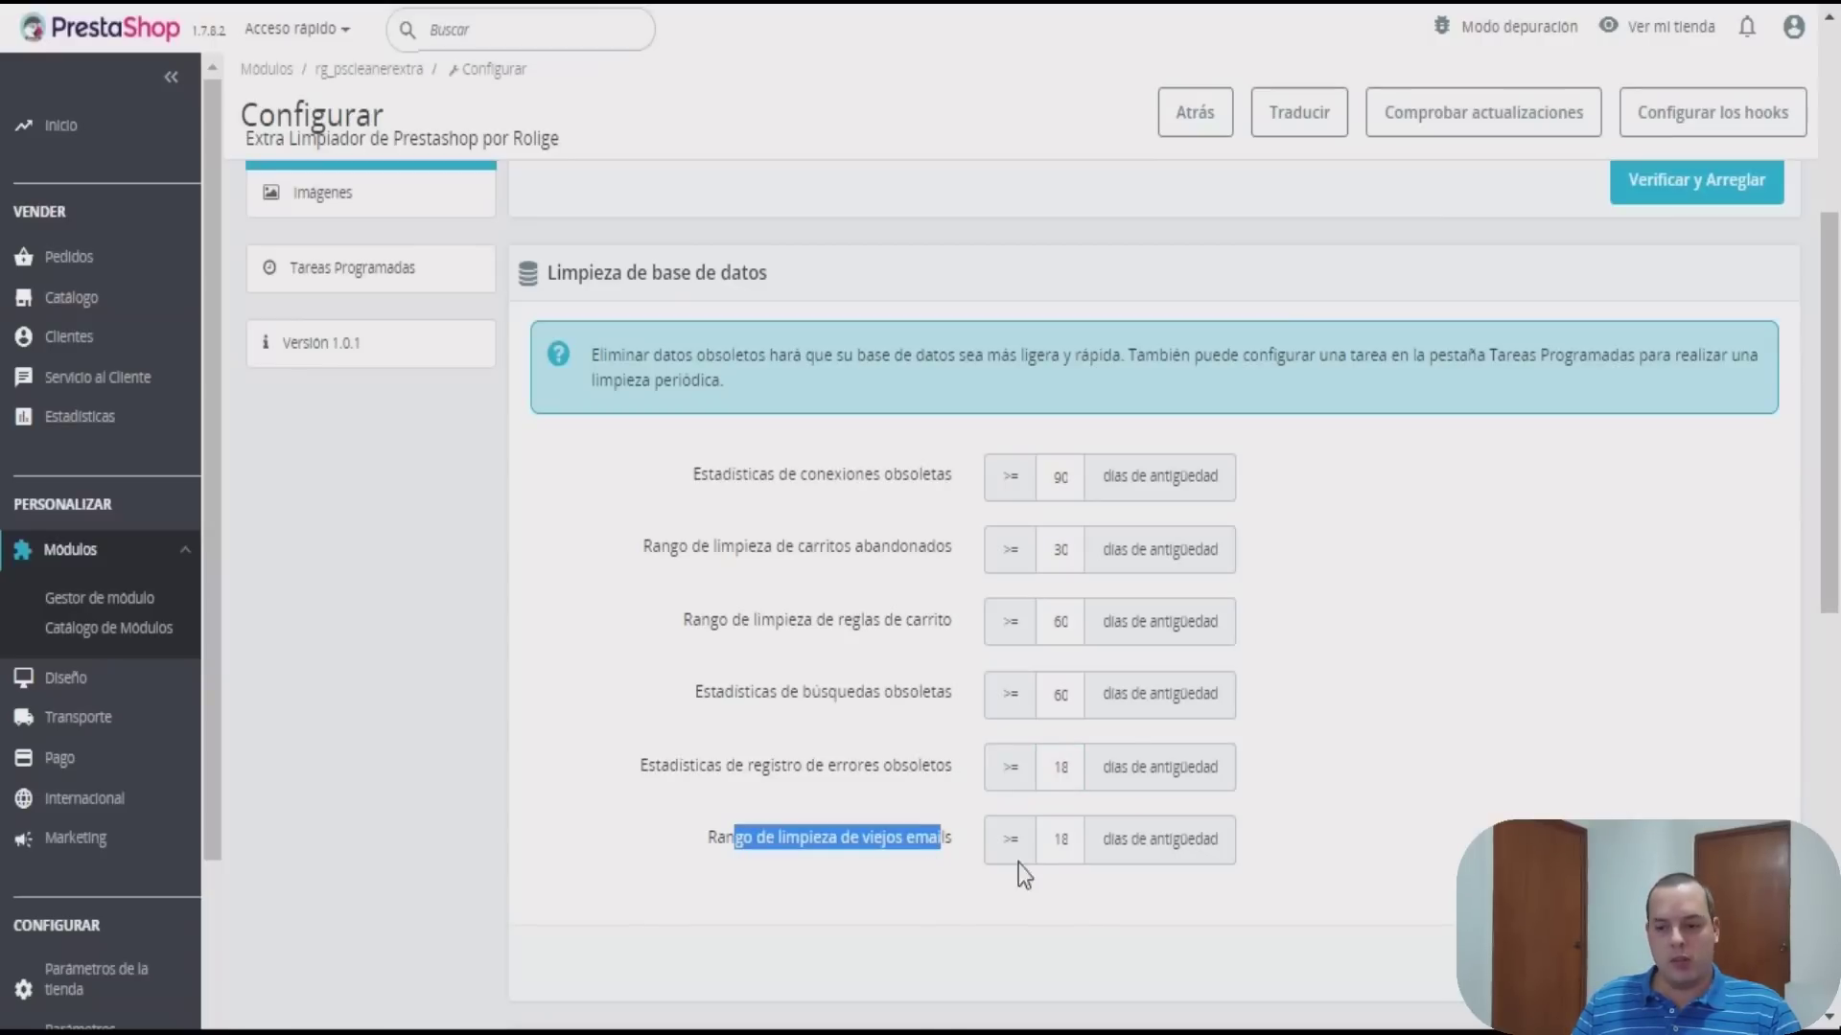
left_click(1050, 842)
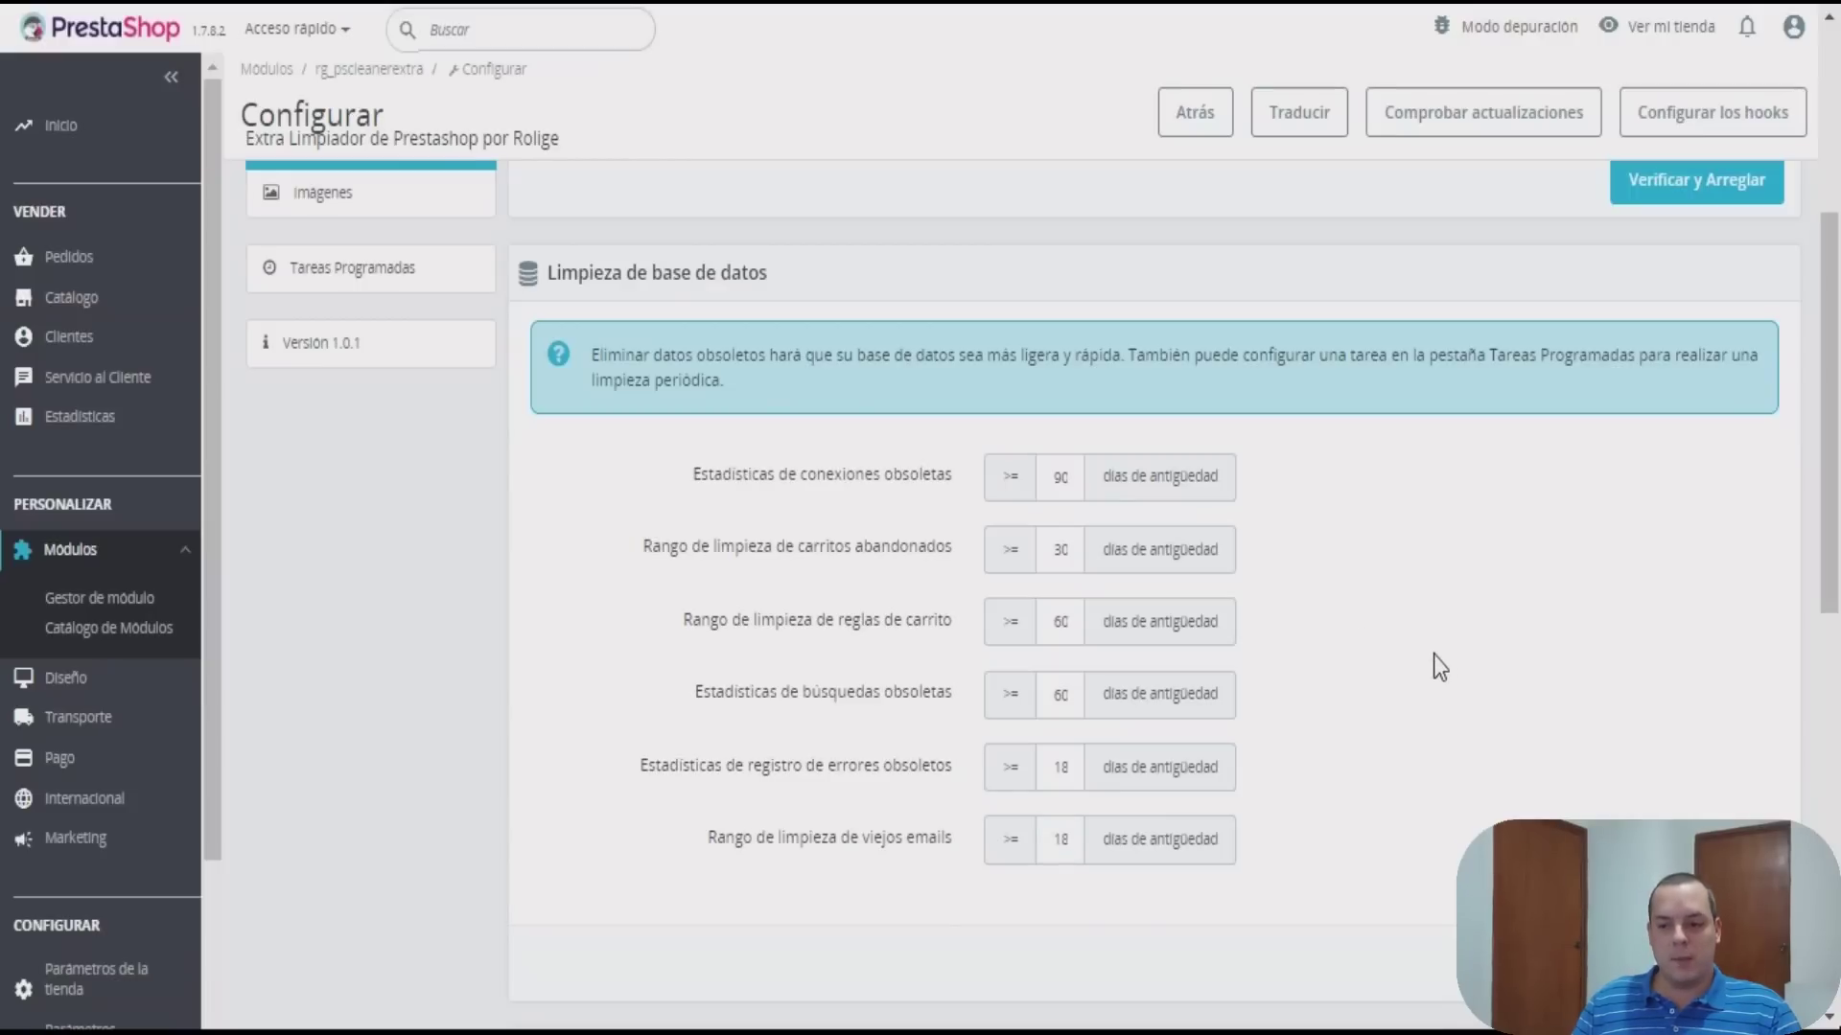
Run Limpiar & Optimizar for the database cleanup with the existing age limits
scroll(1434, 654, "down", 2)
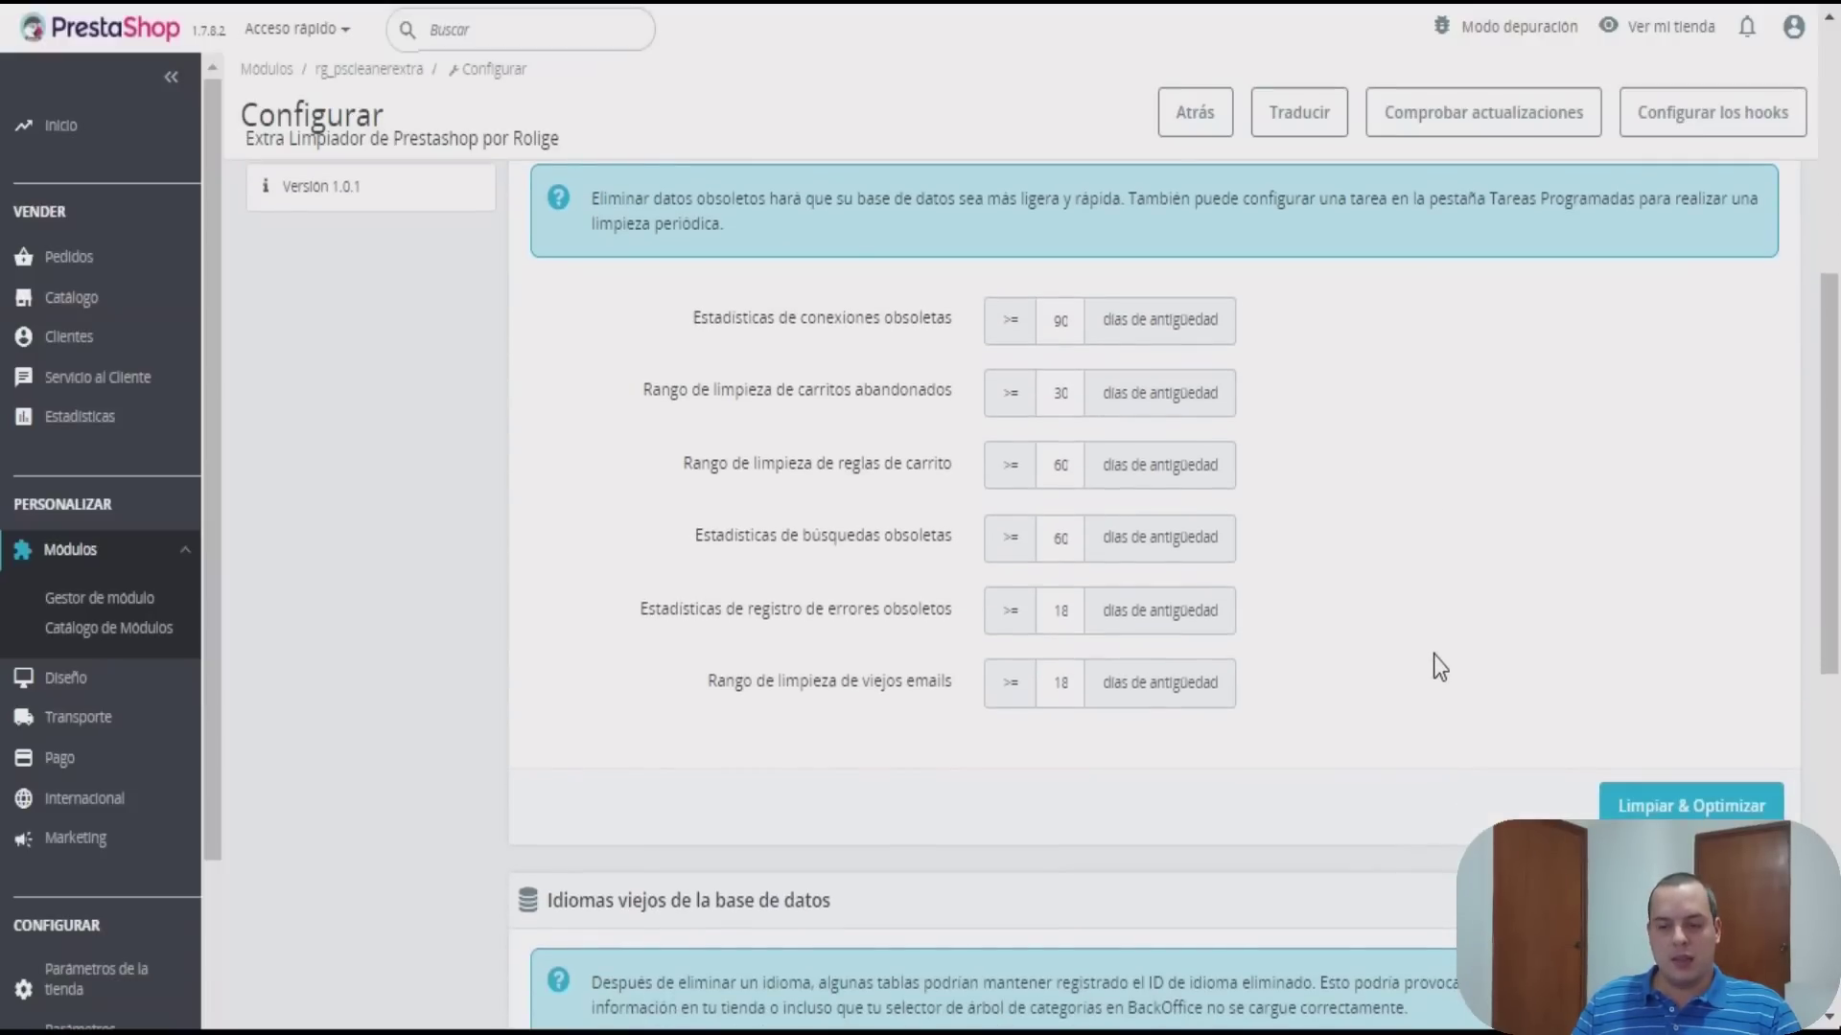
left_click(1666, 811)
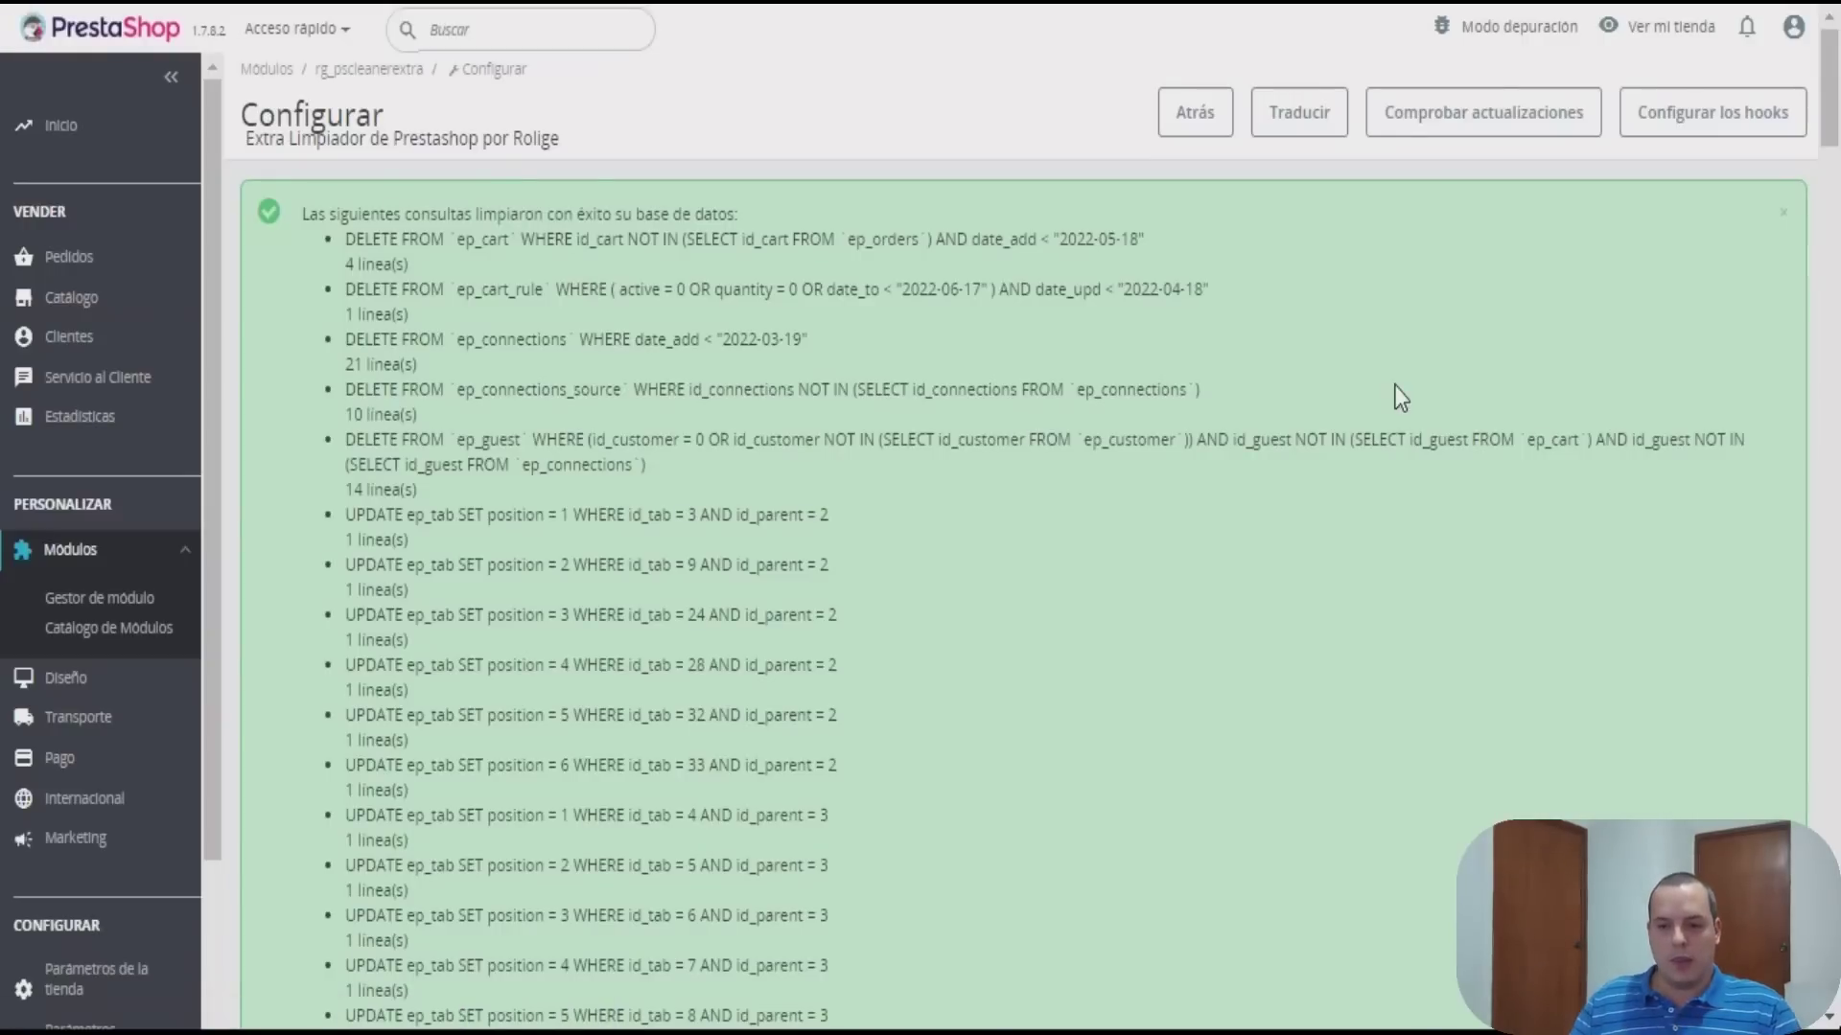
Examine the cleanup queries run on ep_cart, ep_cart_rule, ep_connections and ep_connections_source, including their conditions and numbers of lines removed
left_click_drag(395, 242, 1100, 241)
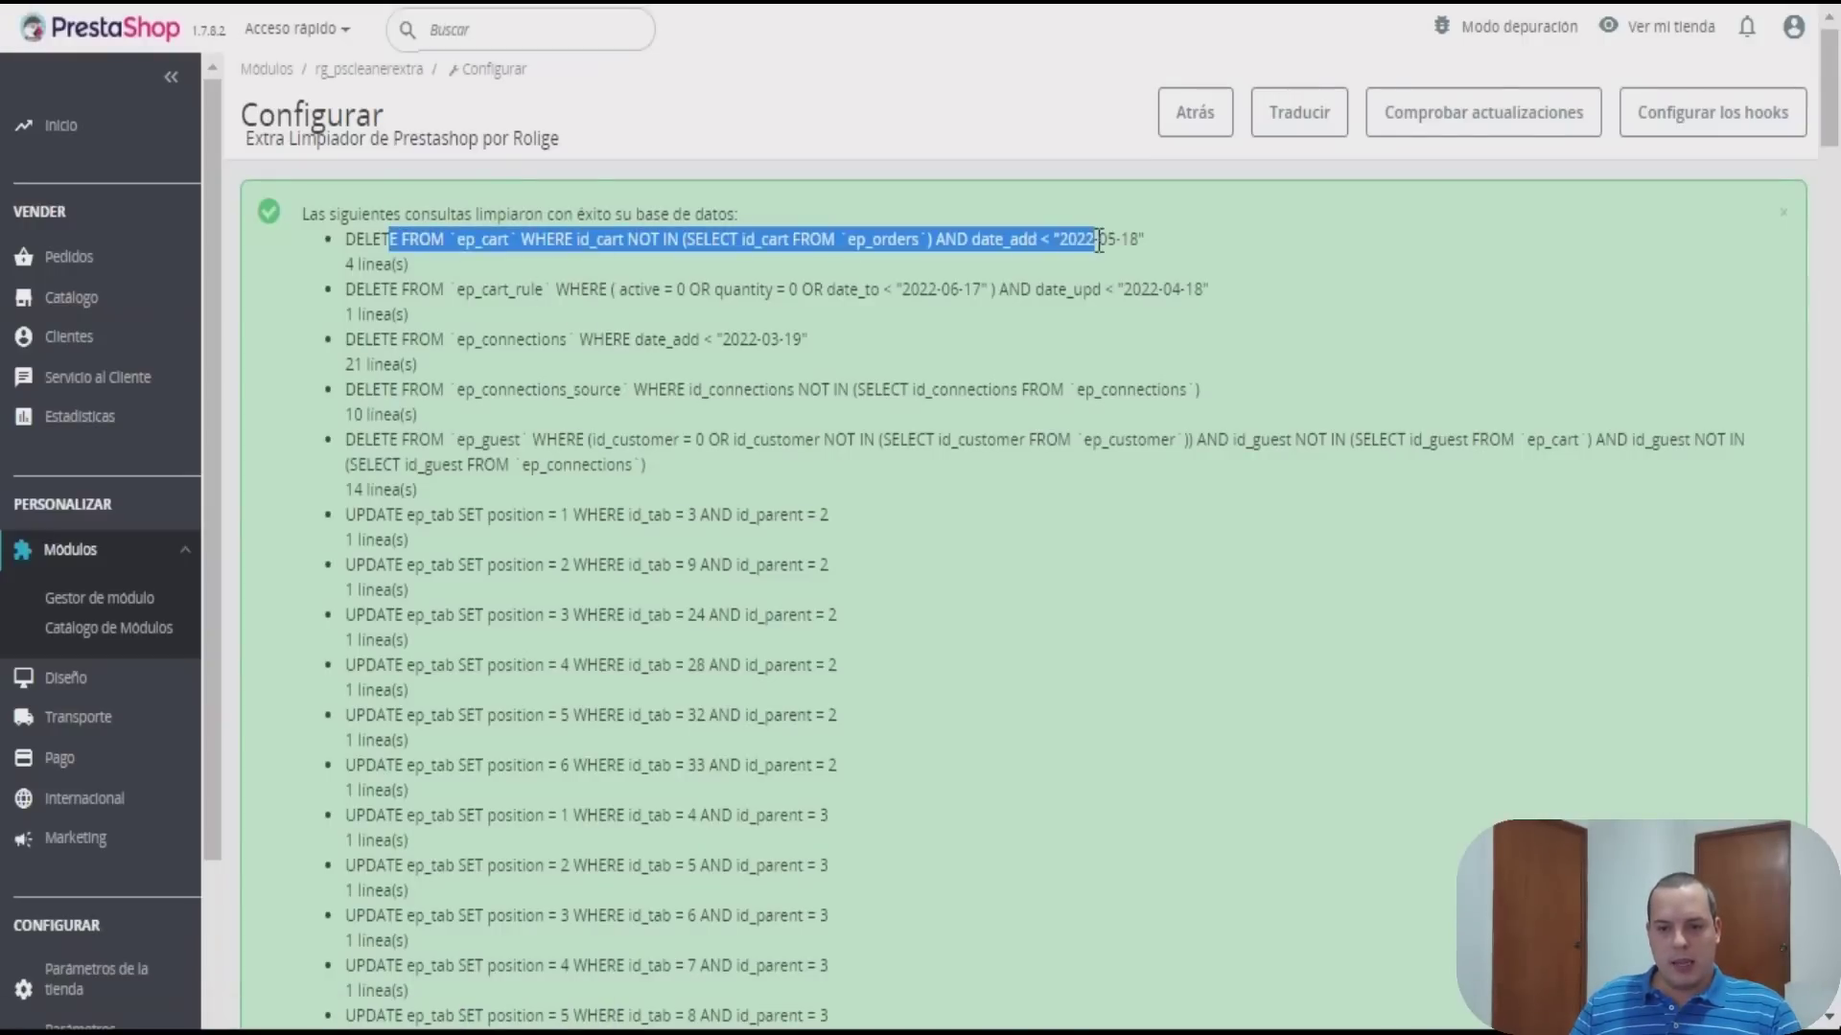
left_click_drag(343, 266, 392, 259)
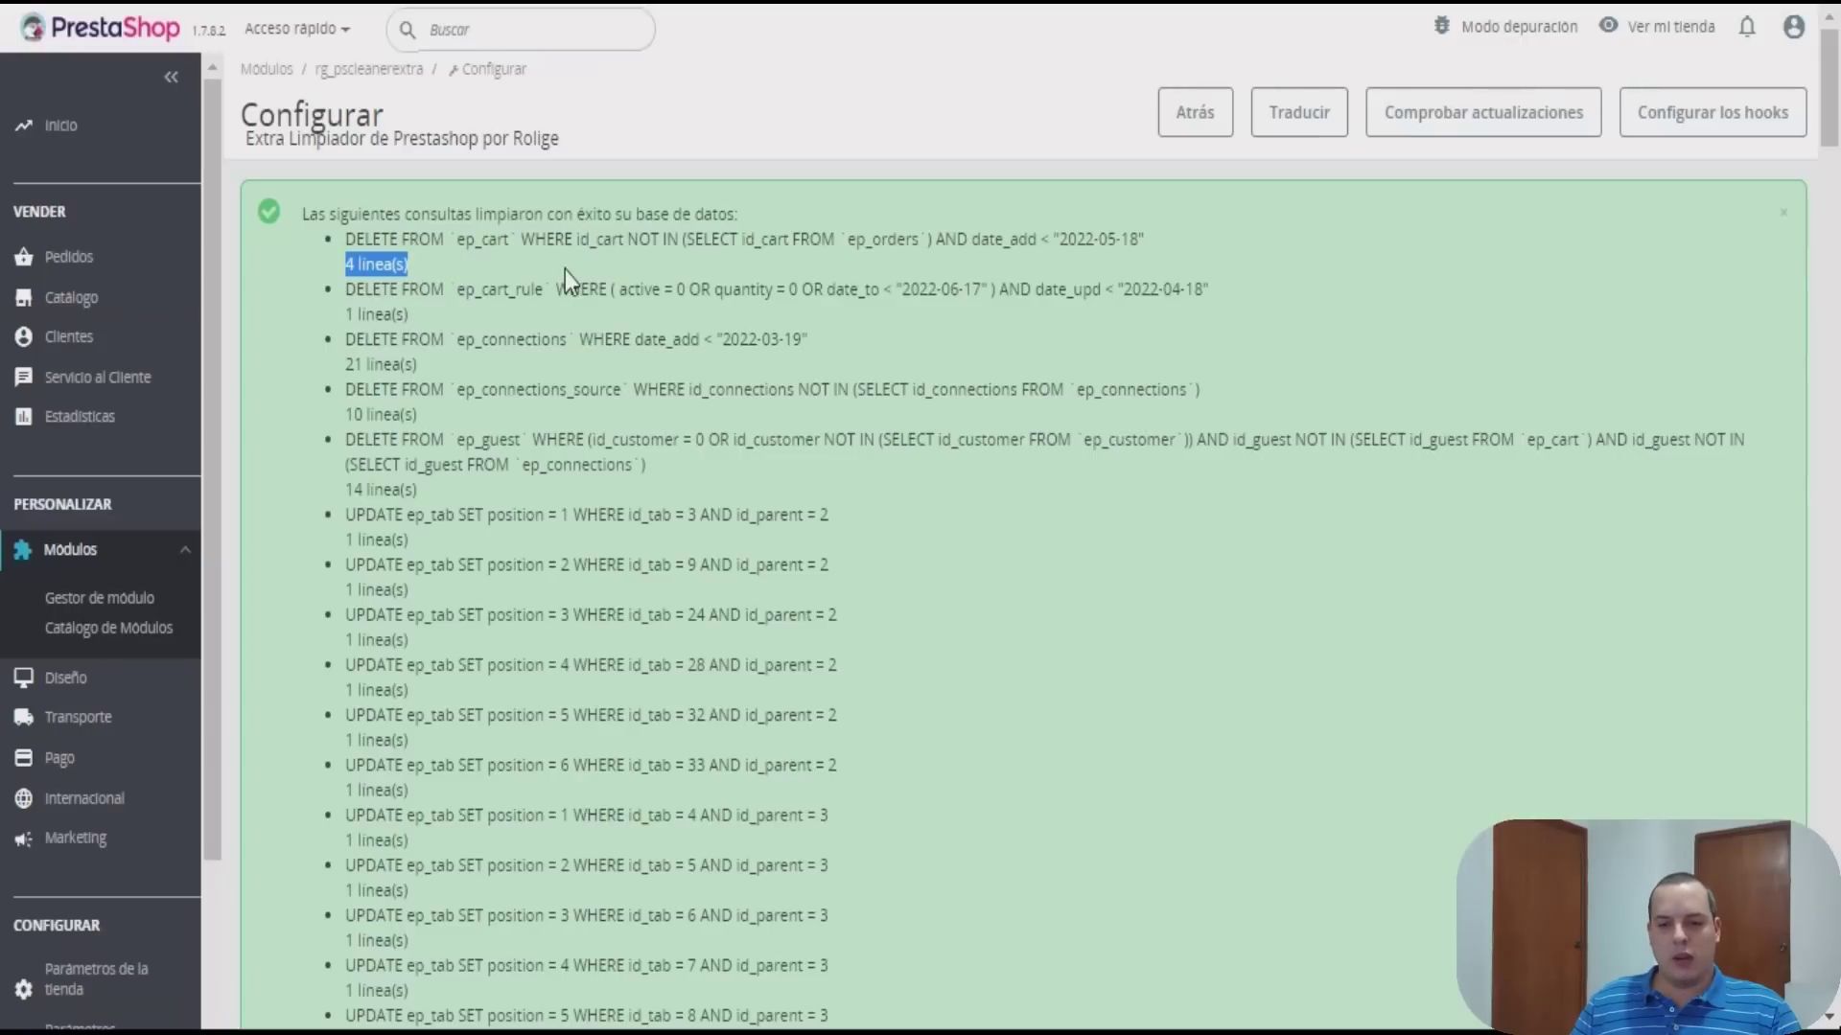
left_click_drag(563, 240, 606, 237)
left_click_drag(353, 265, 383, 265)
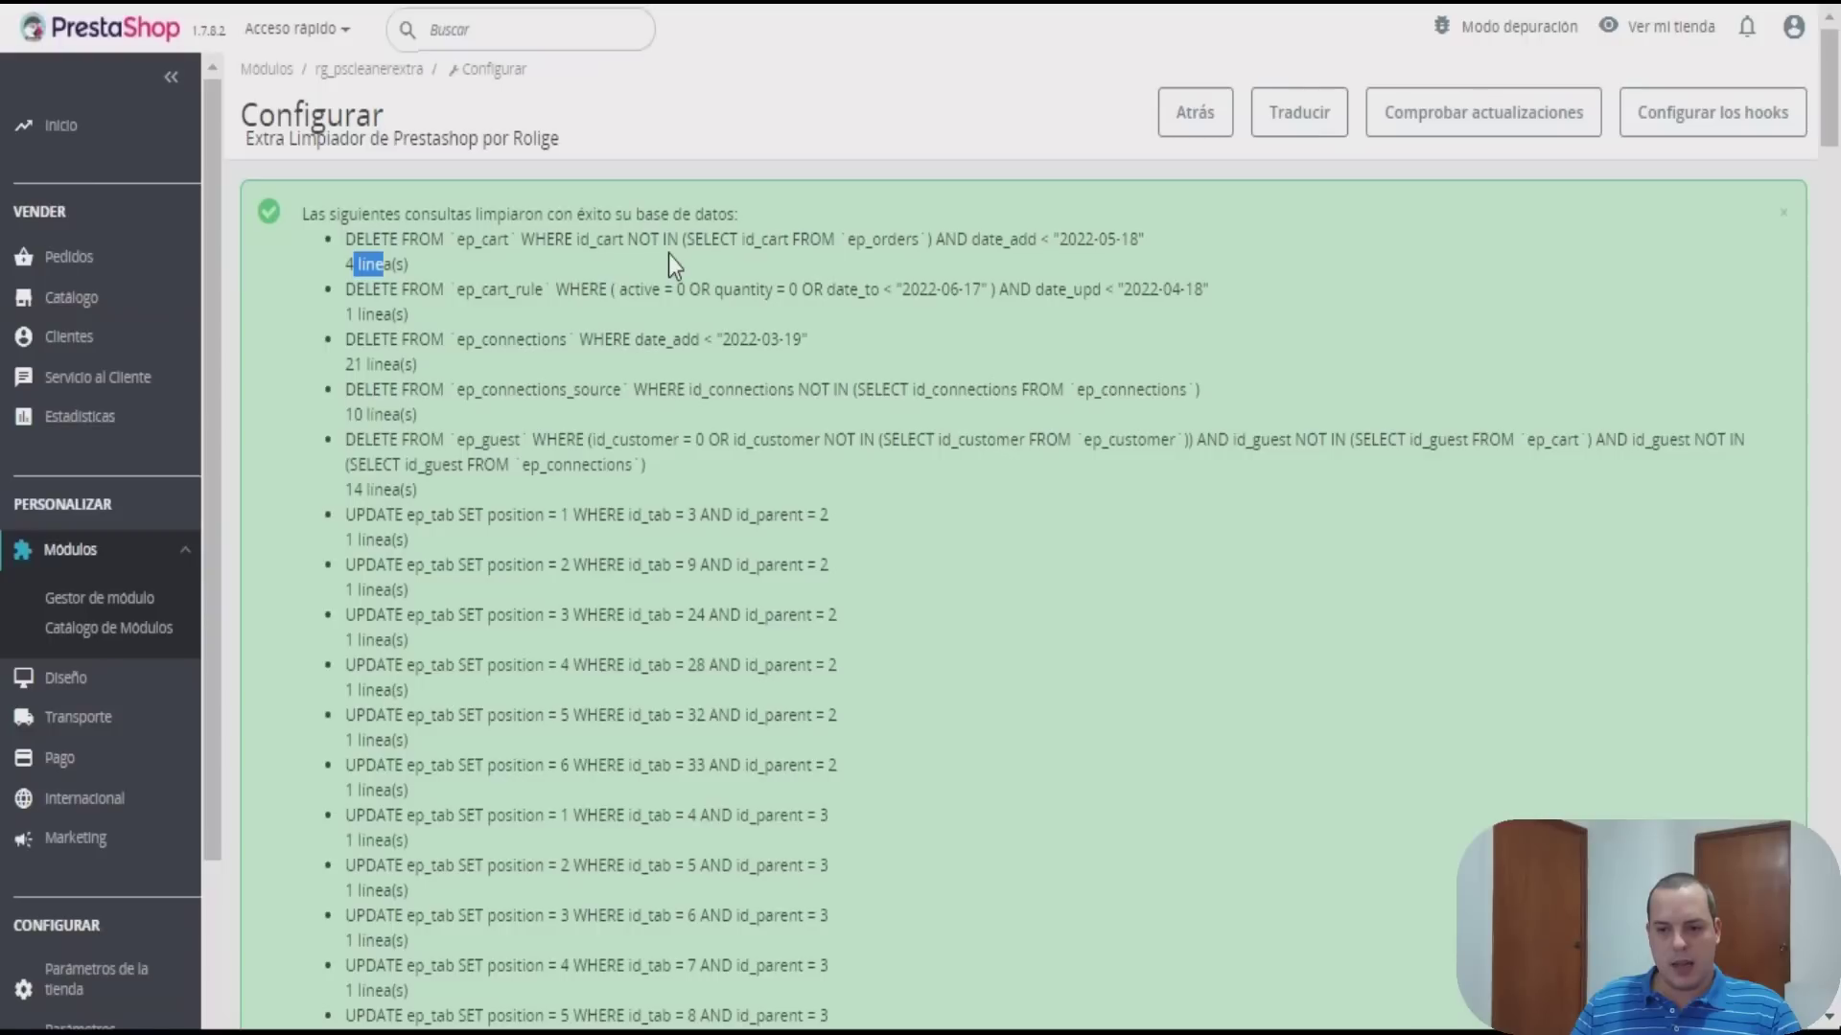
left_click_drag(466, 288, 546, 342)
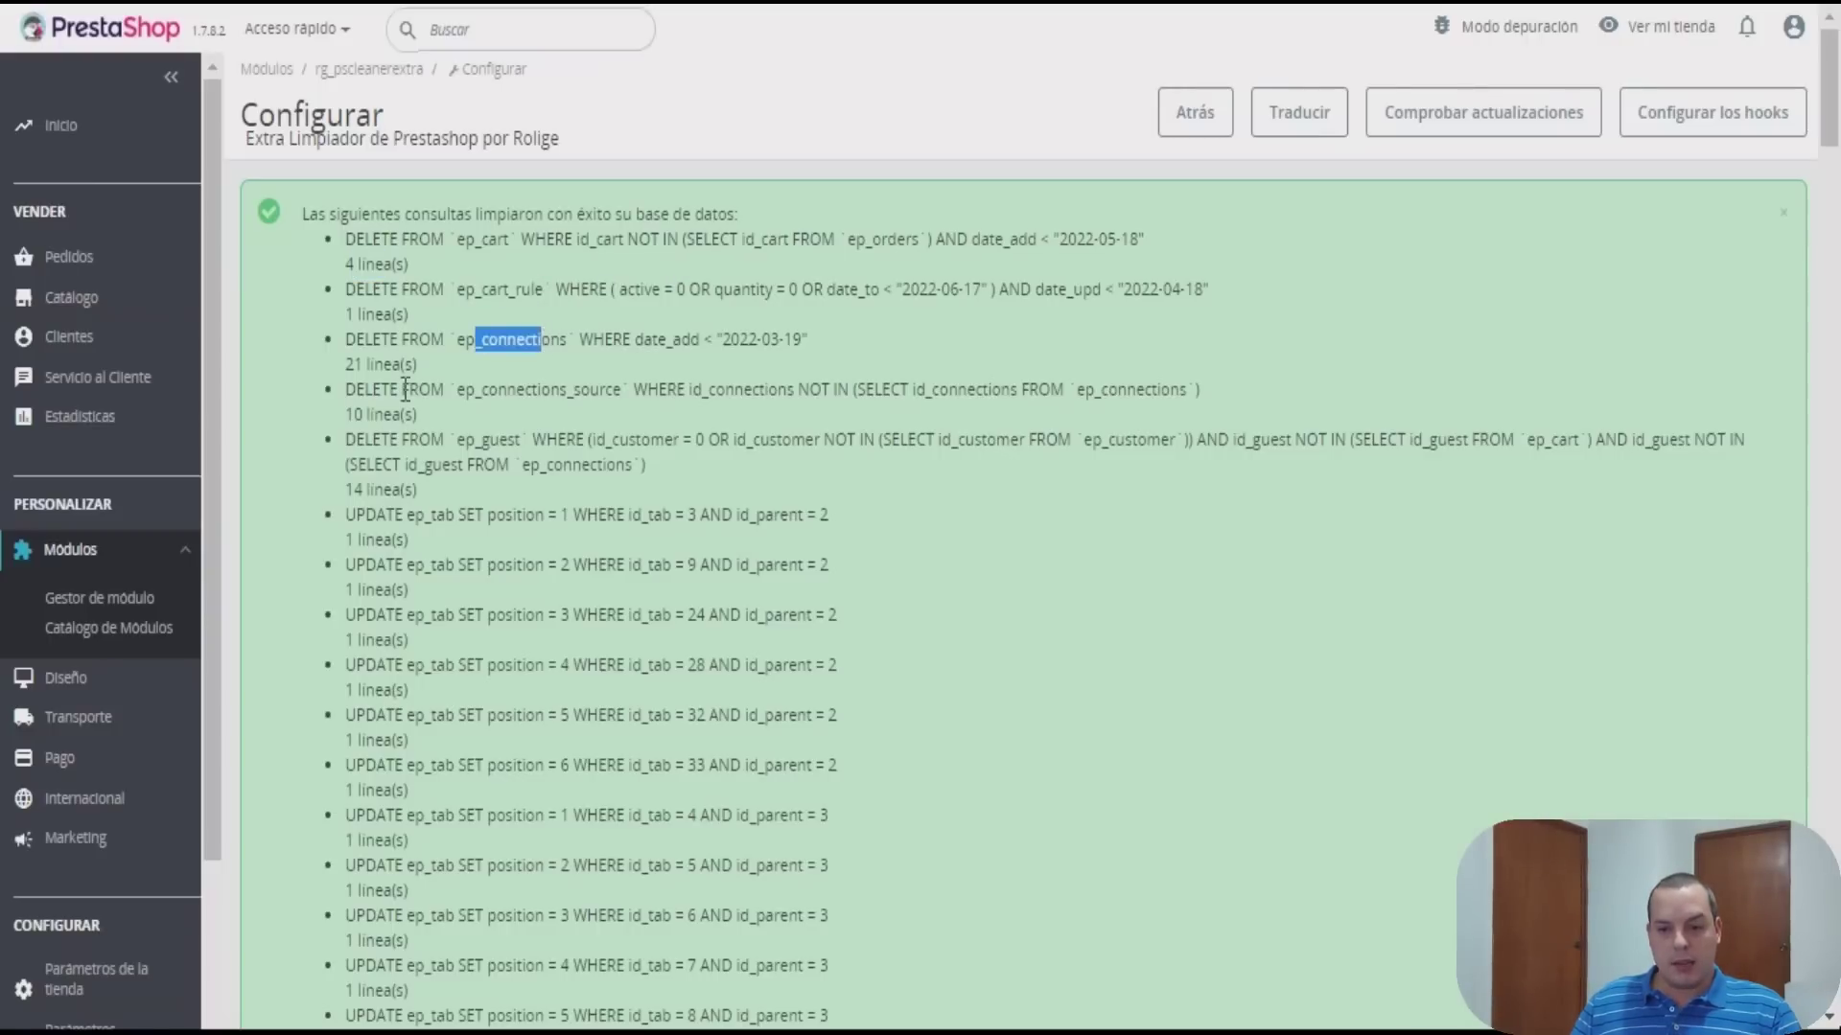
left_click_drag(345, 367, 560, 340)
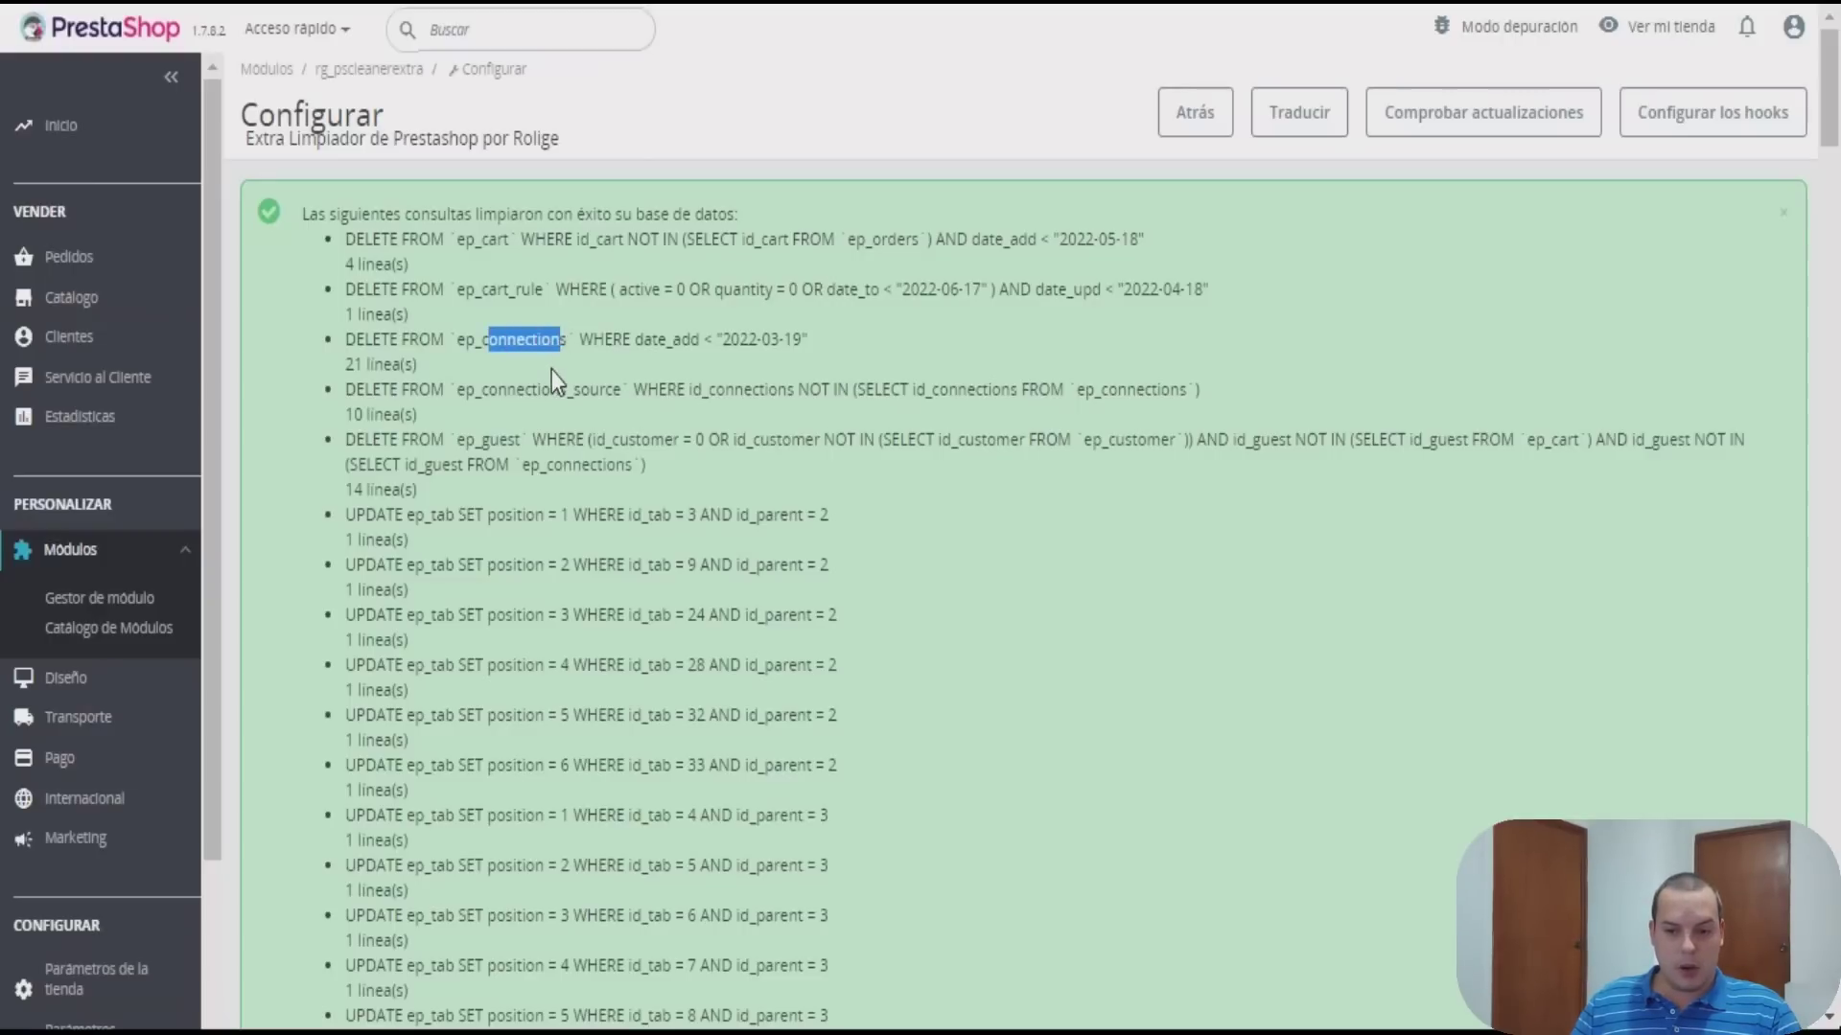
double_click(505, 390)
left_click_drag(354, 414, 392, 414)
Examine the ep_guest deletion query, checking its customer, cart and connection conditions and the number of lines removed
scroll(576, 288, "down", 2)
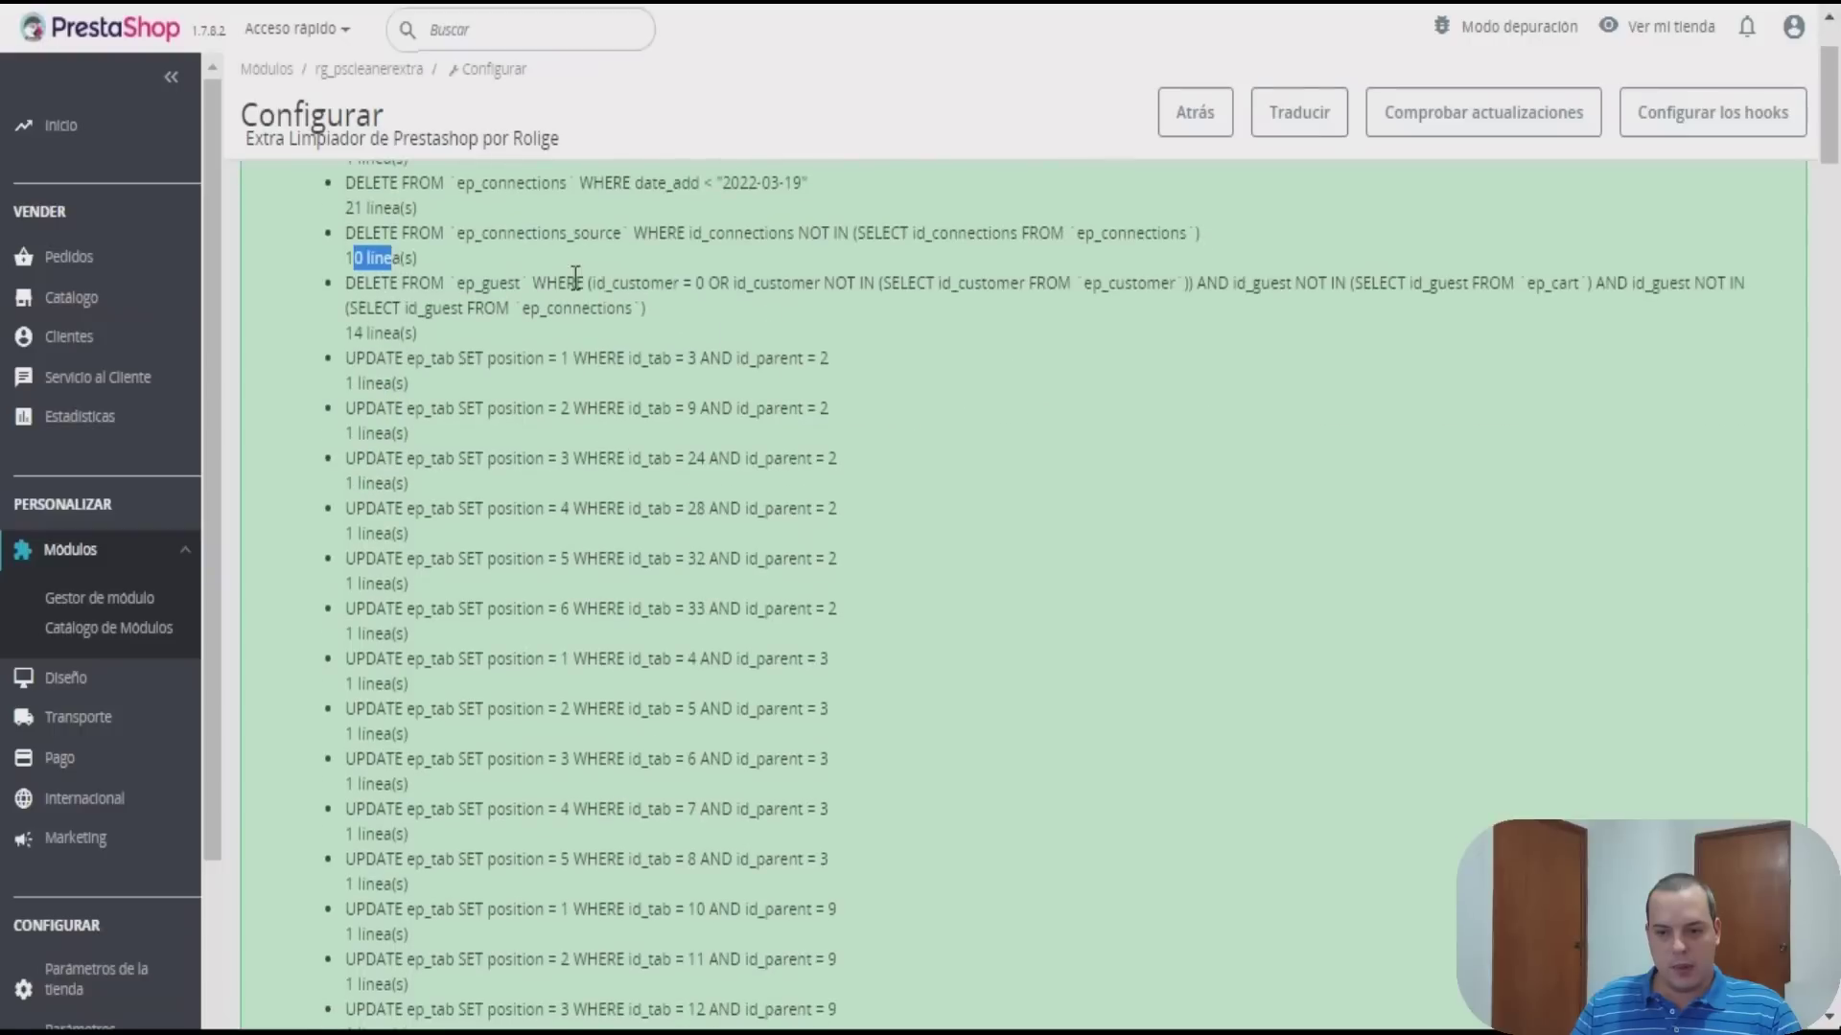
left_click_drag(459, 284, 496, 285)
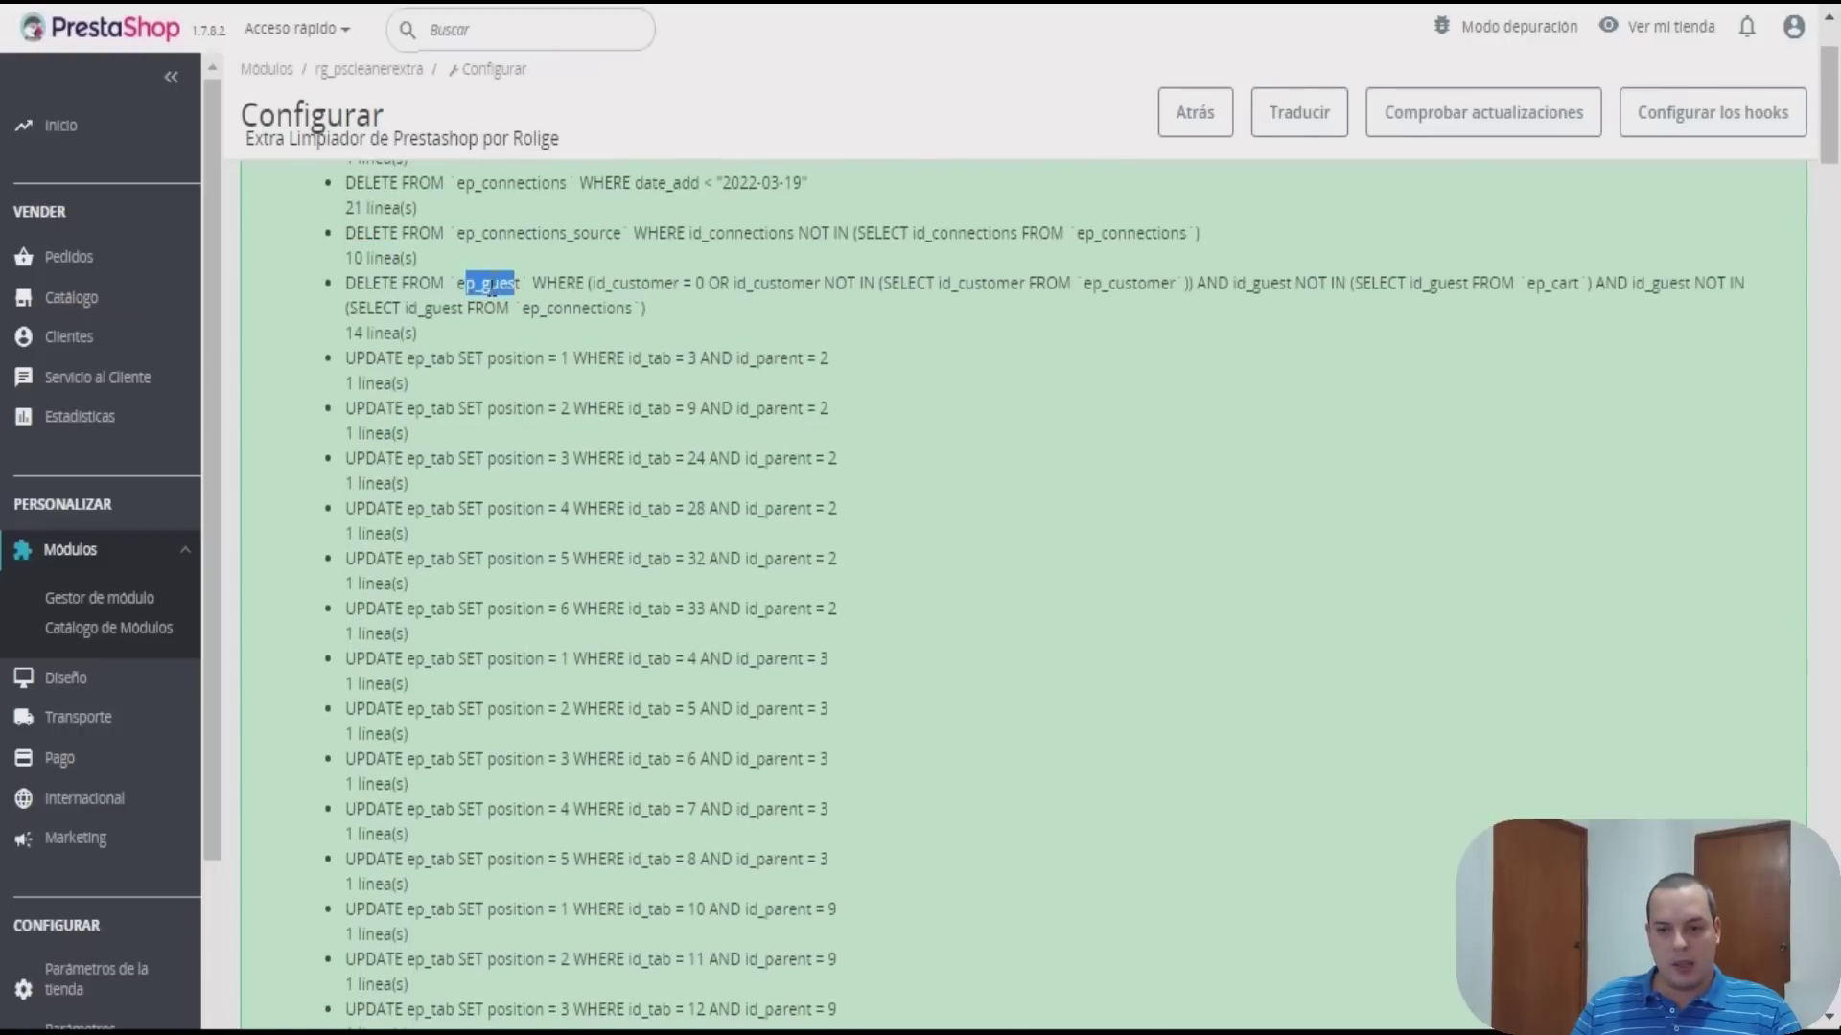
double_click(490, 285)
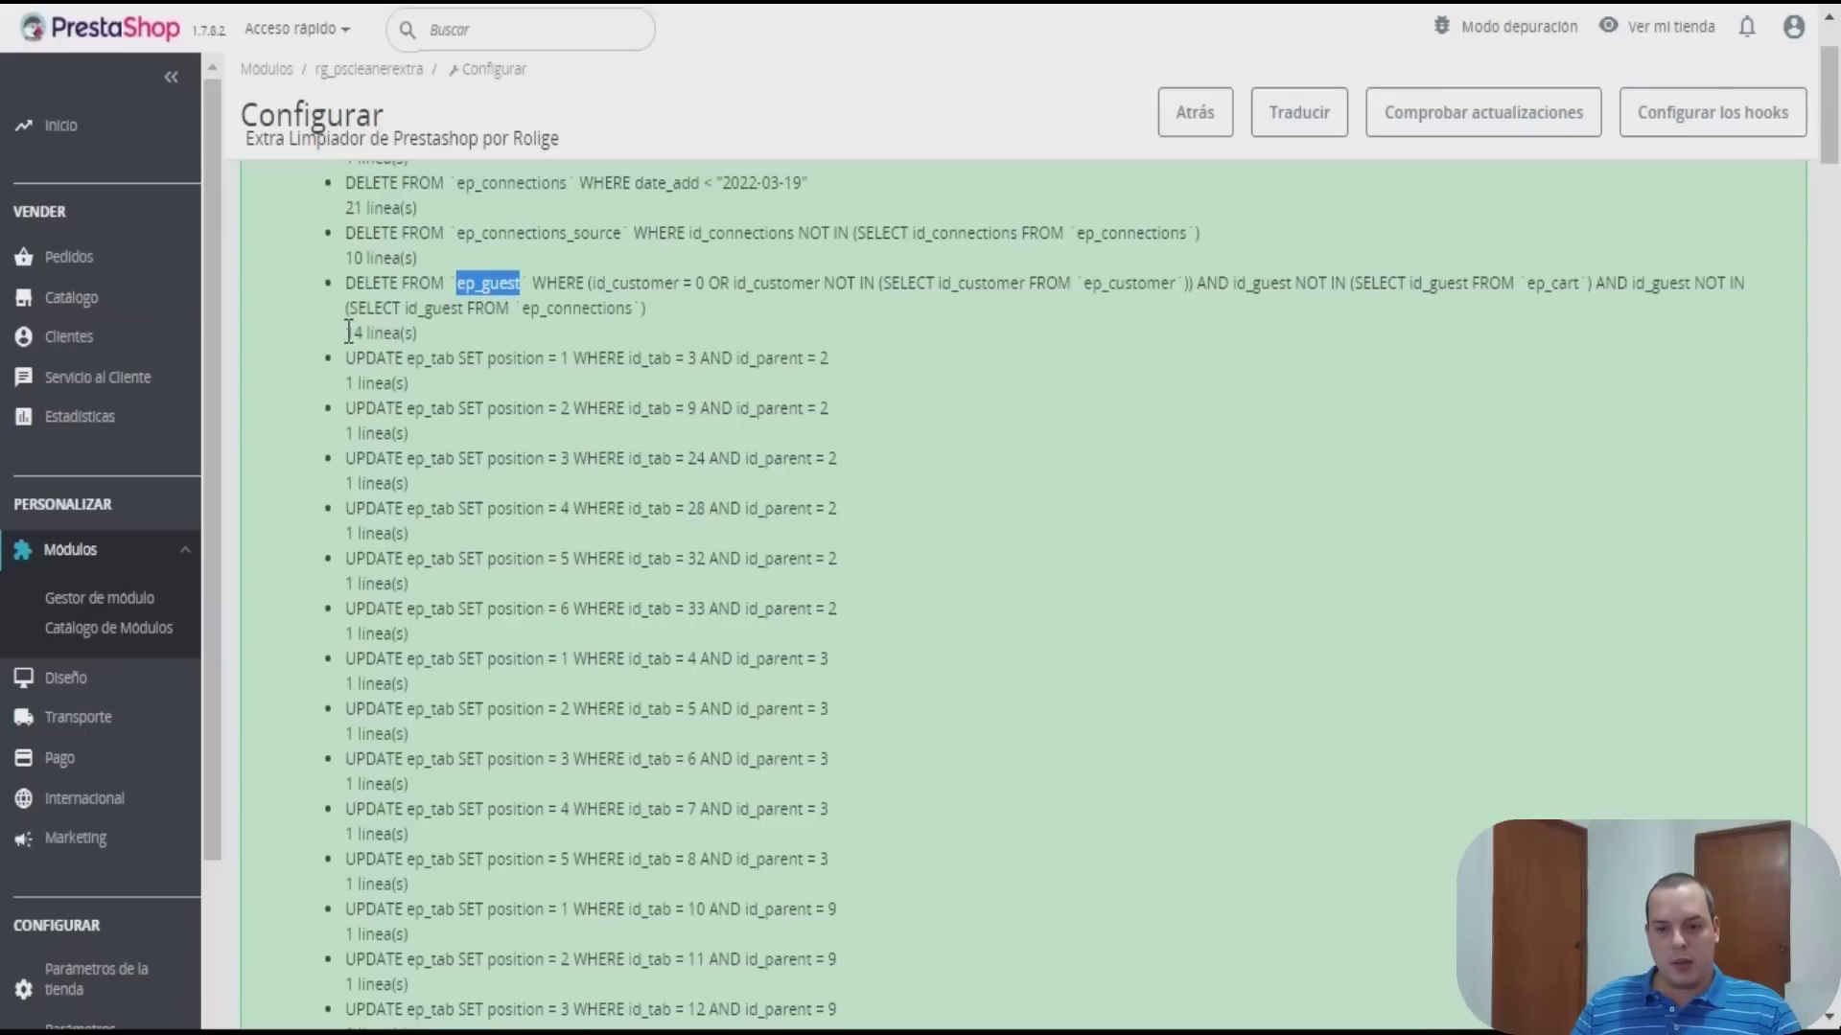
left_click_drag(345, 333, 418, 333)
left_click_drag(721, 282, 726, 313)
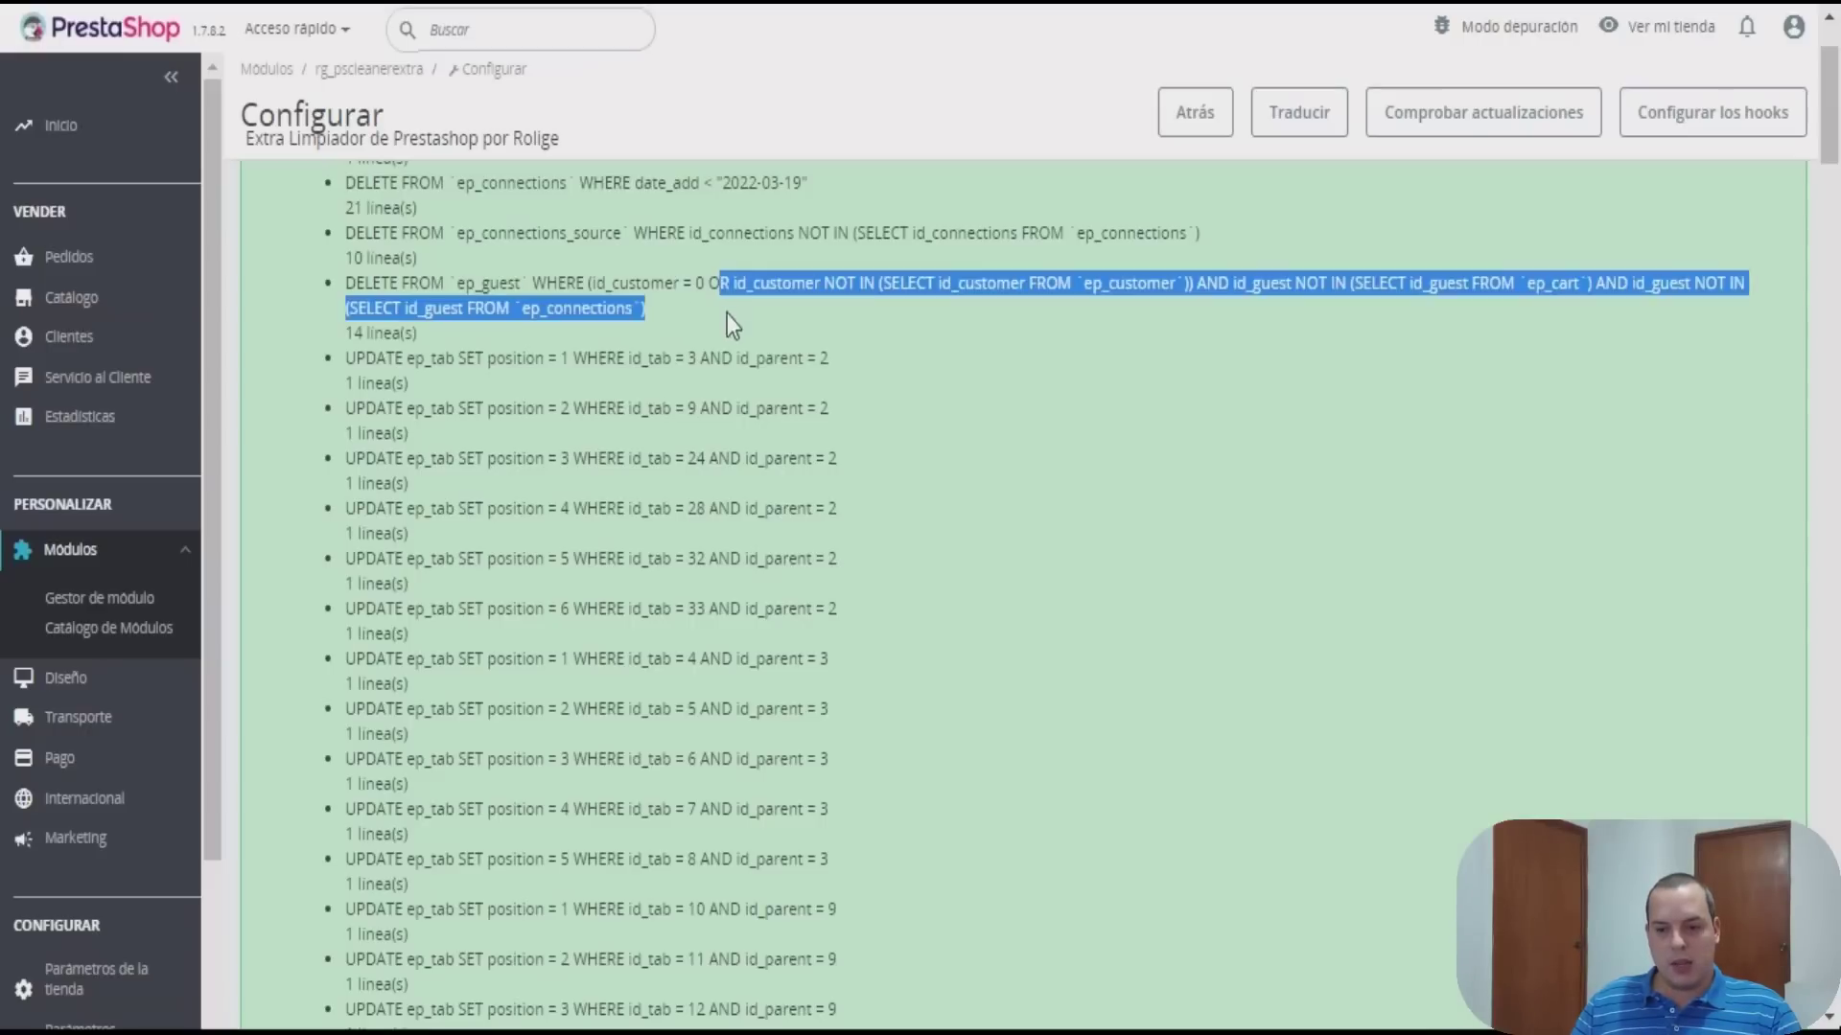
left_click(919, 316)
Look through the ep_tab position updates to the end of the cleanup results
scroll(519, 302, "down", 2)
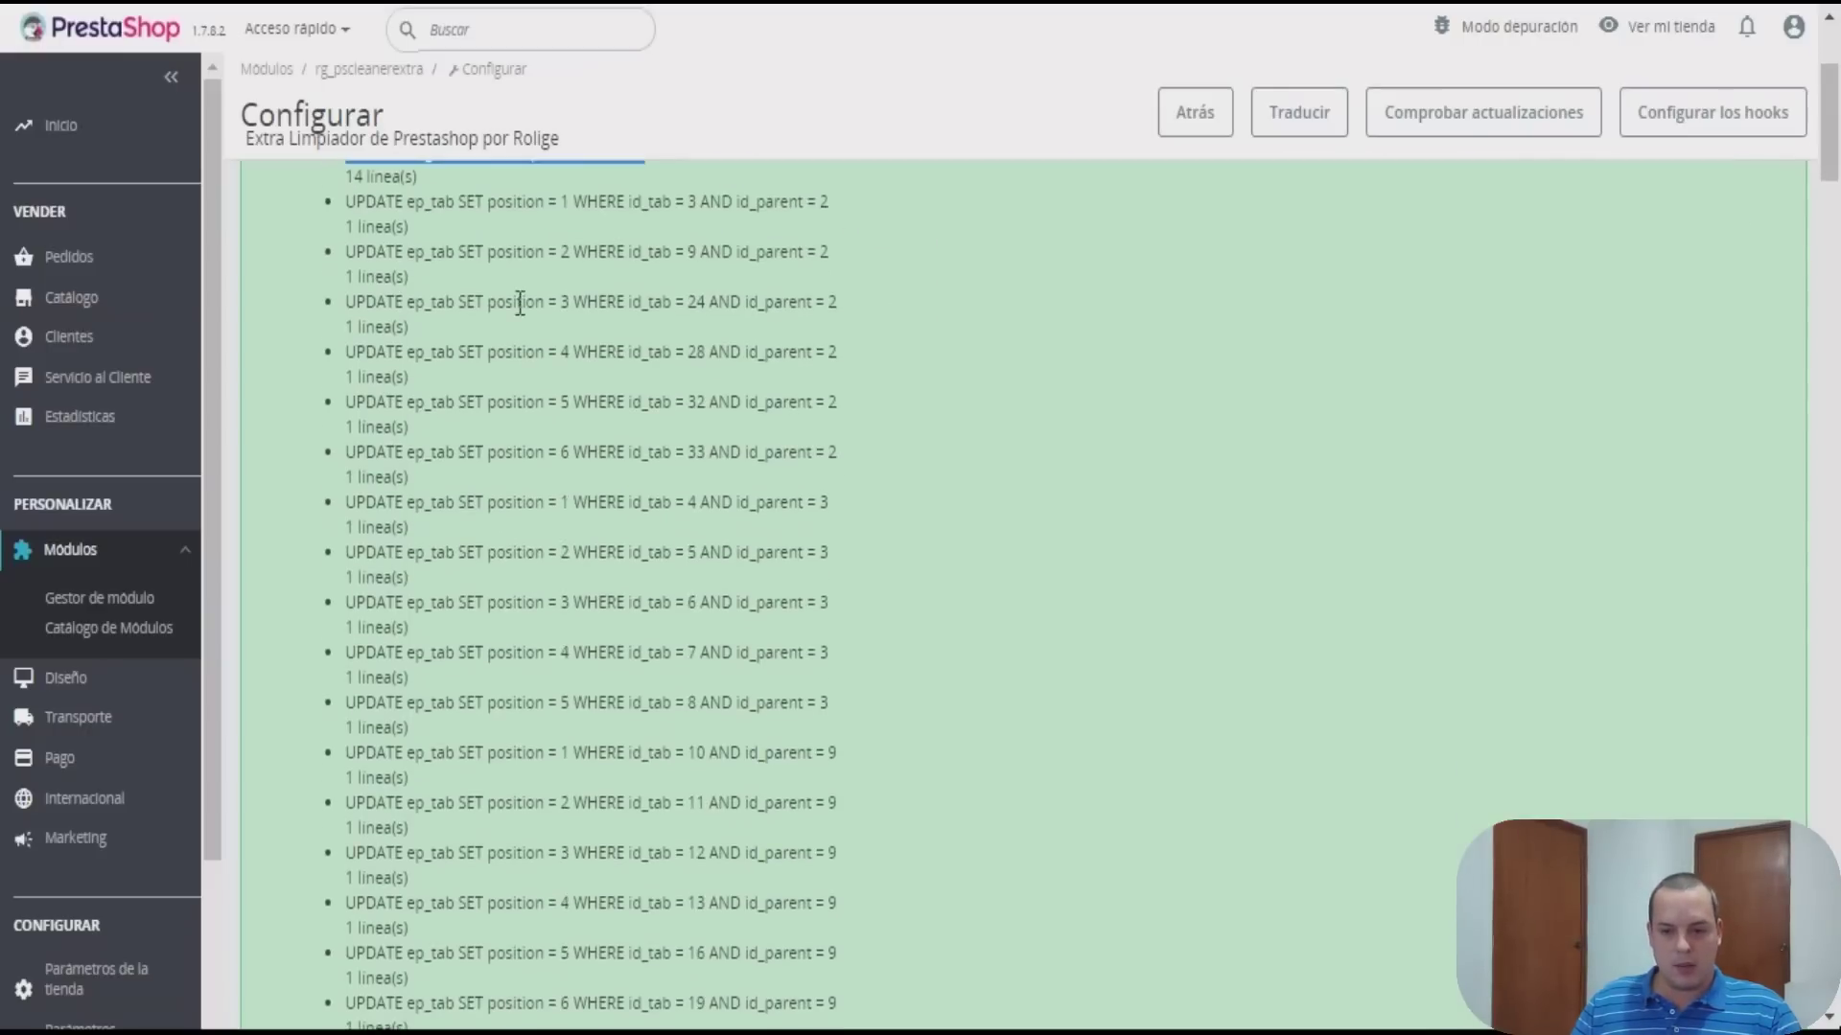
scroll(520, 302, "down", 1)
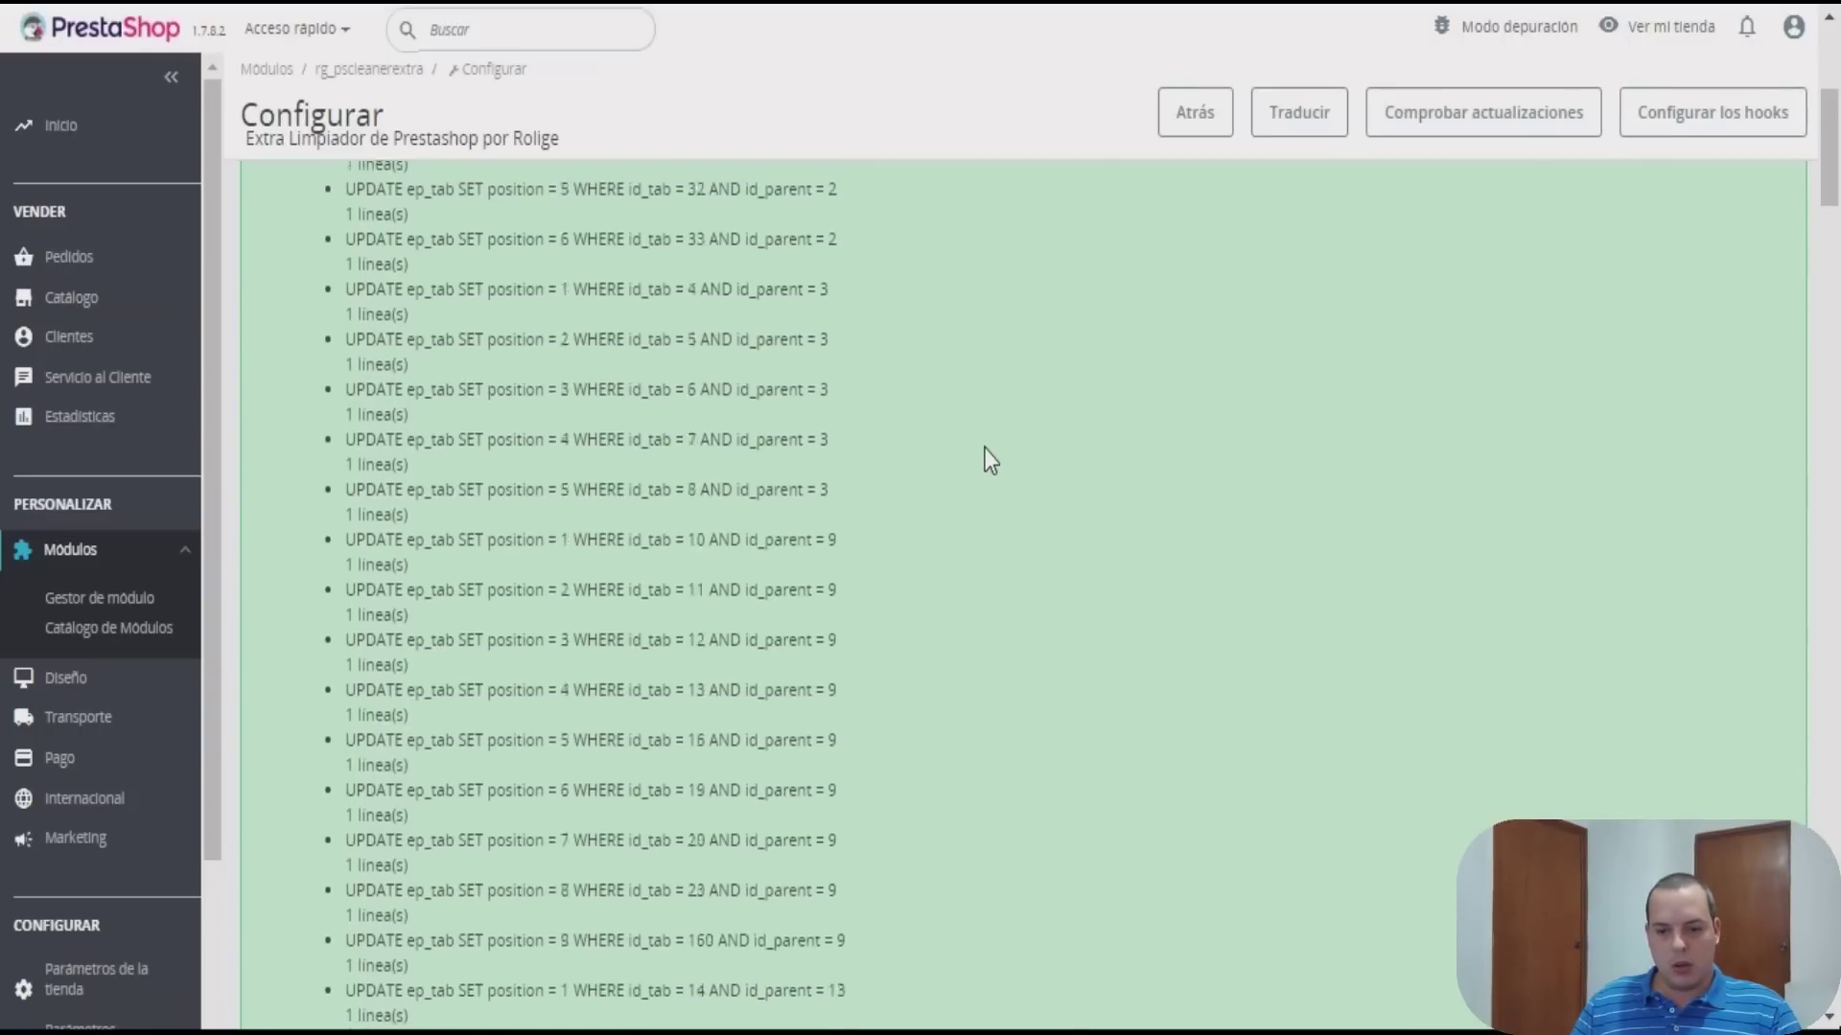
scroll(987, 461, "down", 8)
scroll(991, 461, "down", 20)
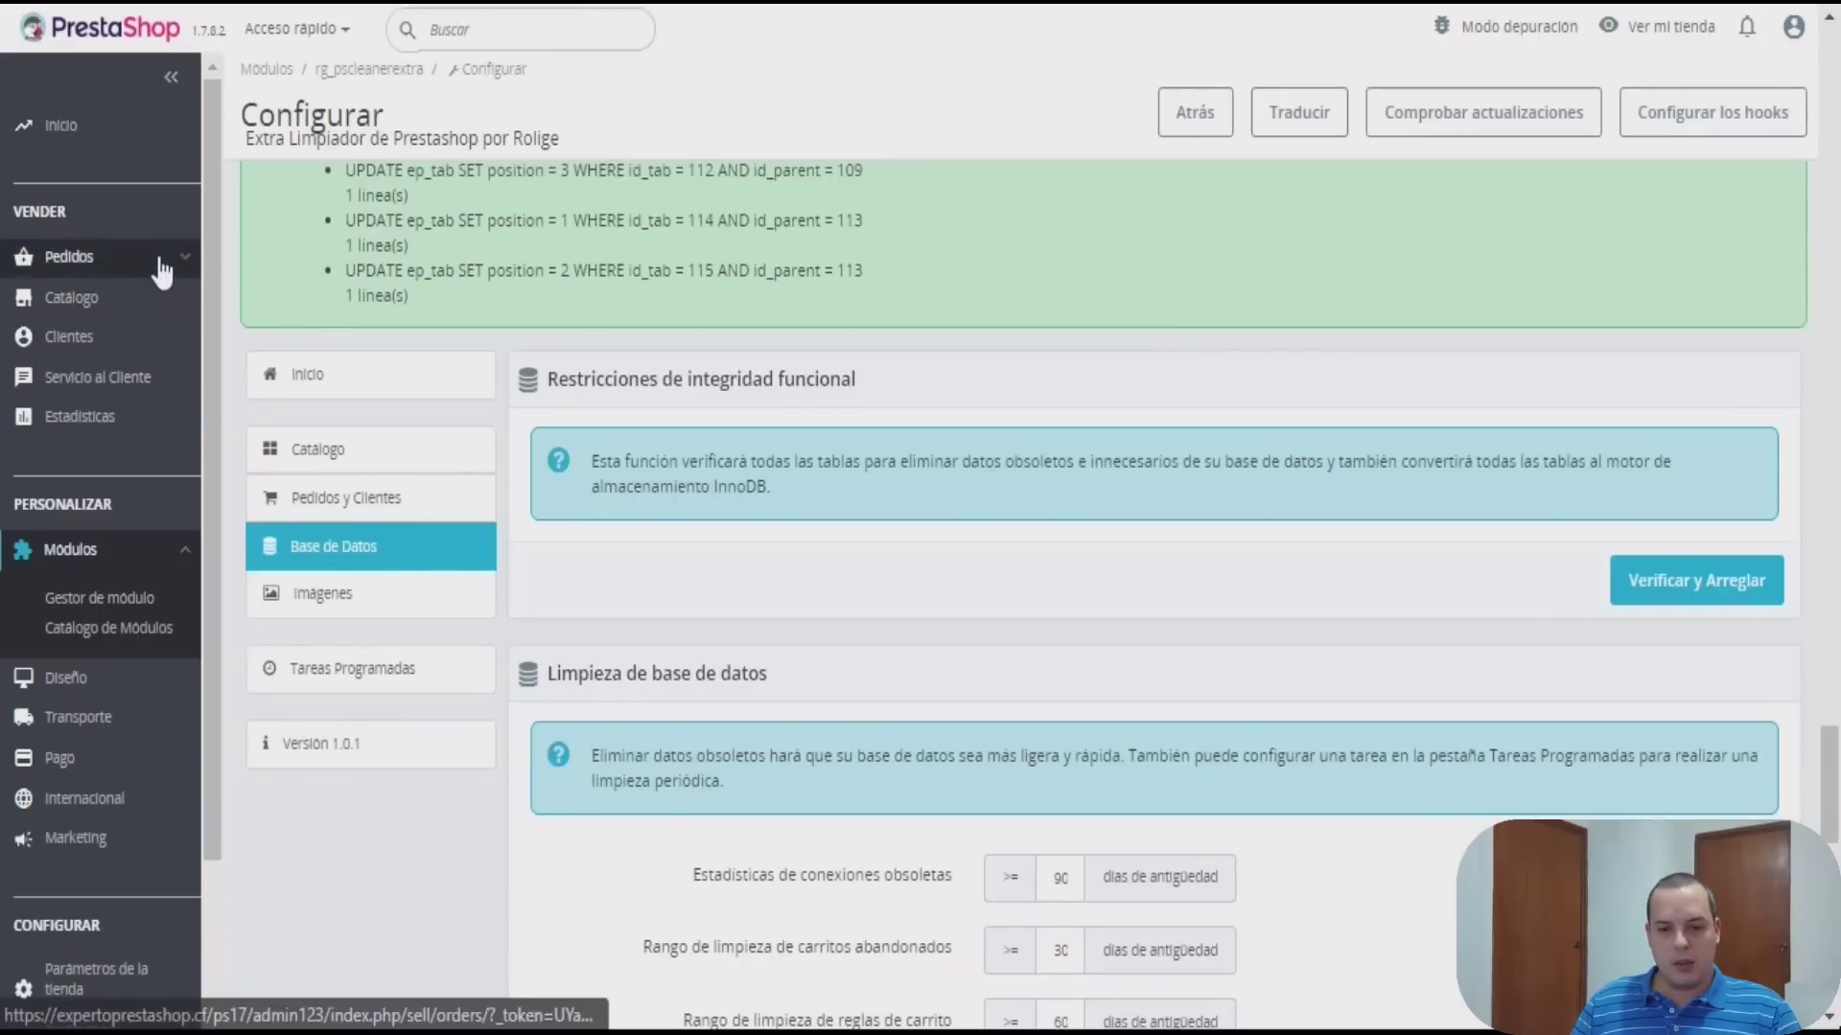
Open the store's Pedidos list and look over the existing orders and their dates
mouse_move(154, 260)
left_click(86, 309)
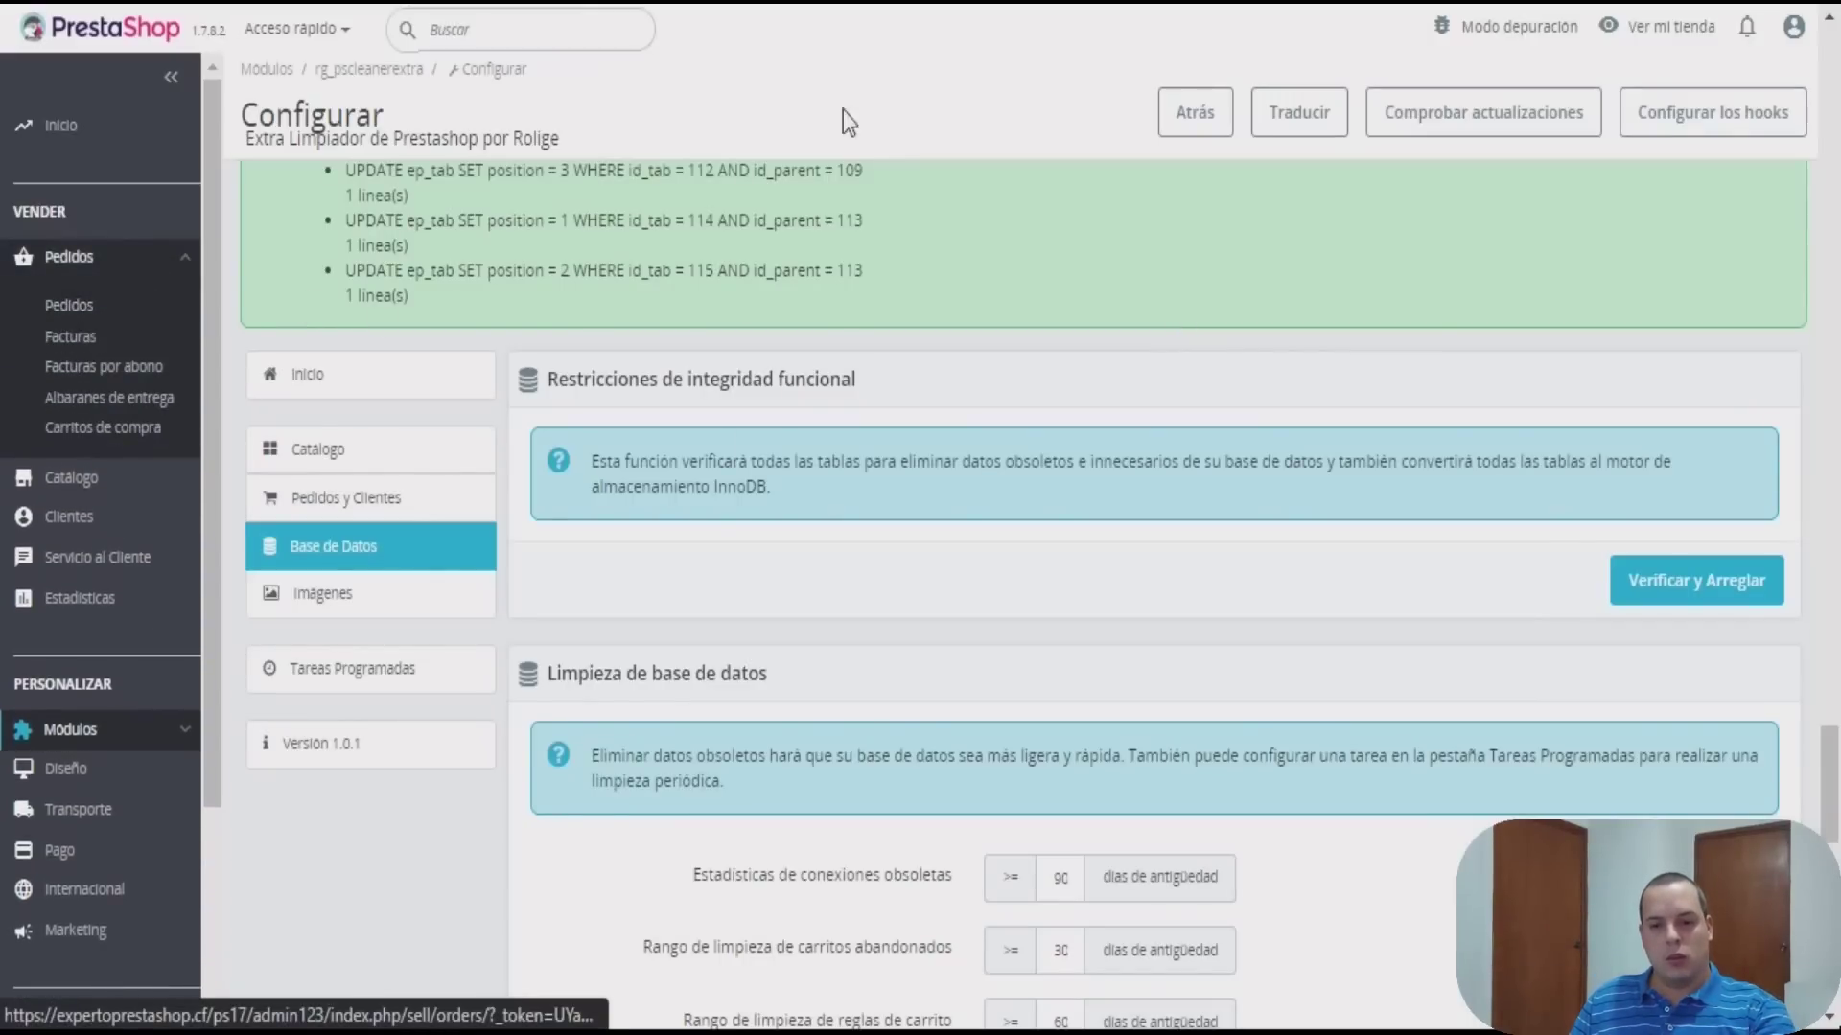
scroll(911, 533, "down", 4)
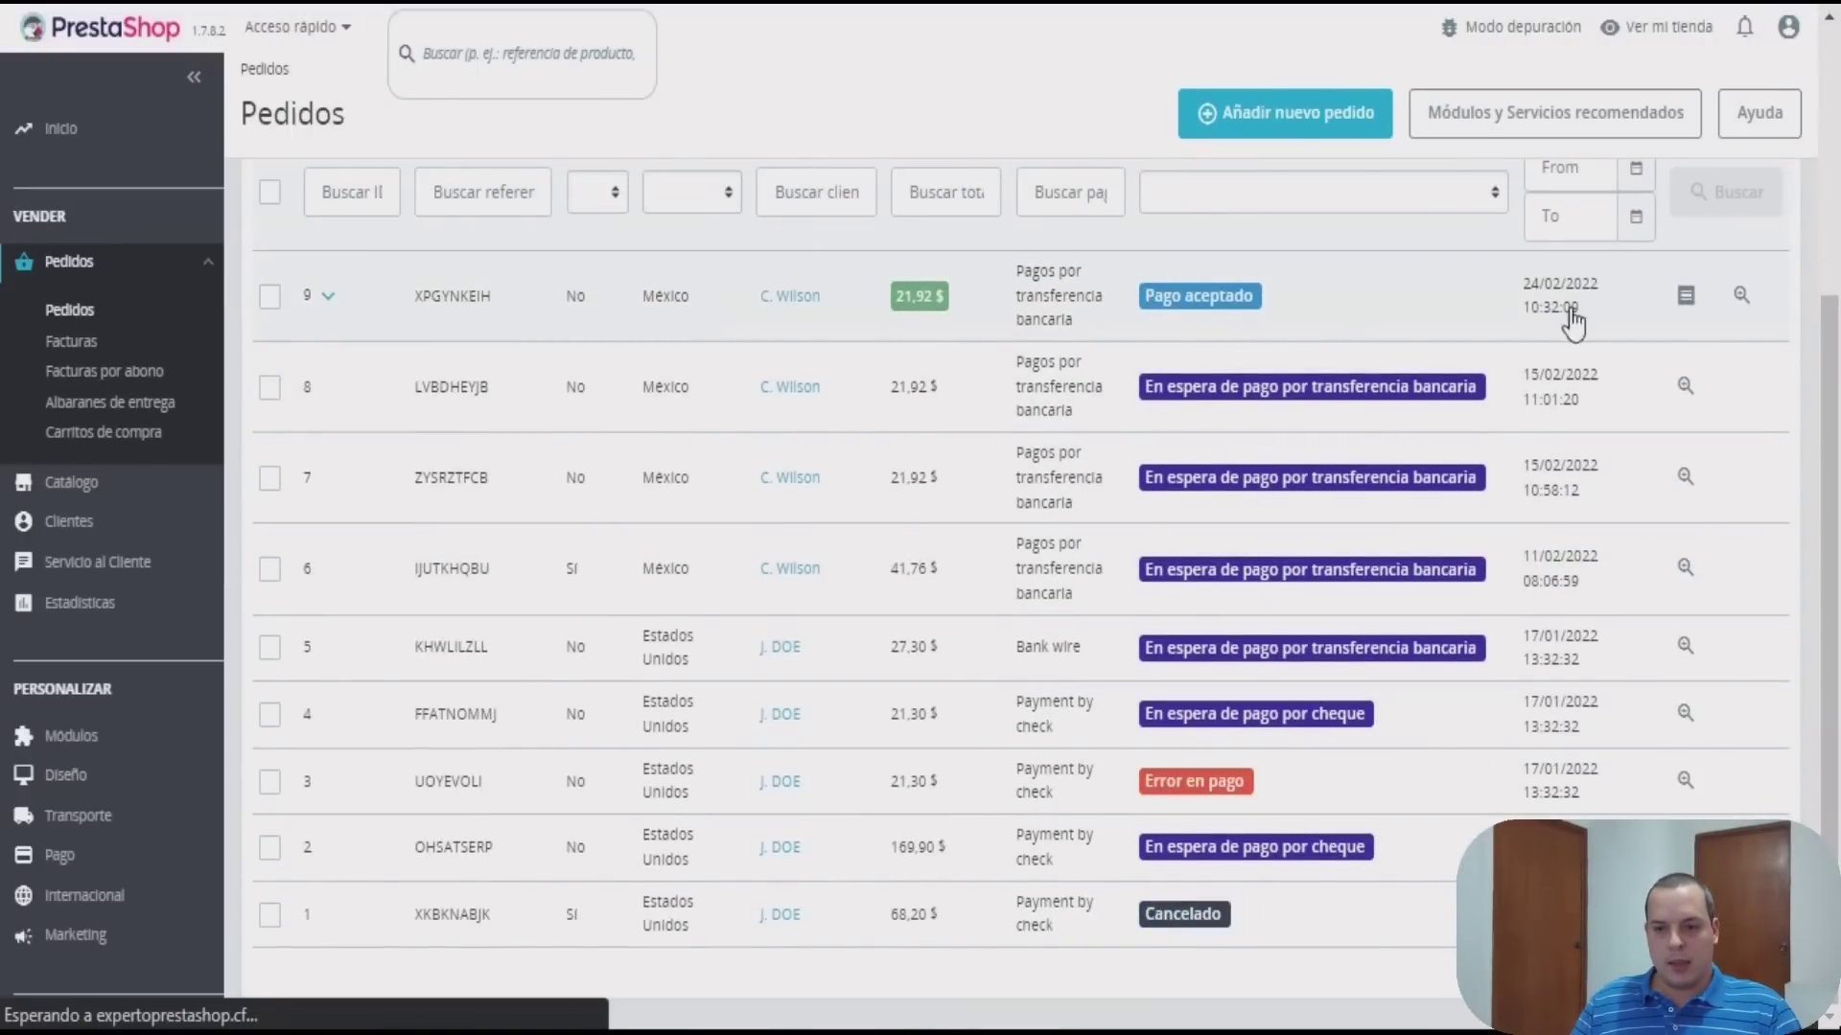
Return to the cleaner module's database settings and run the Restricciones de integridad funcional verification and repair again
left_click(1732, 299)
scroll(1187, 433, "down", 6)
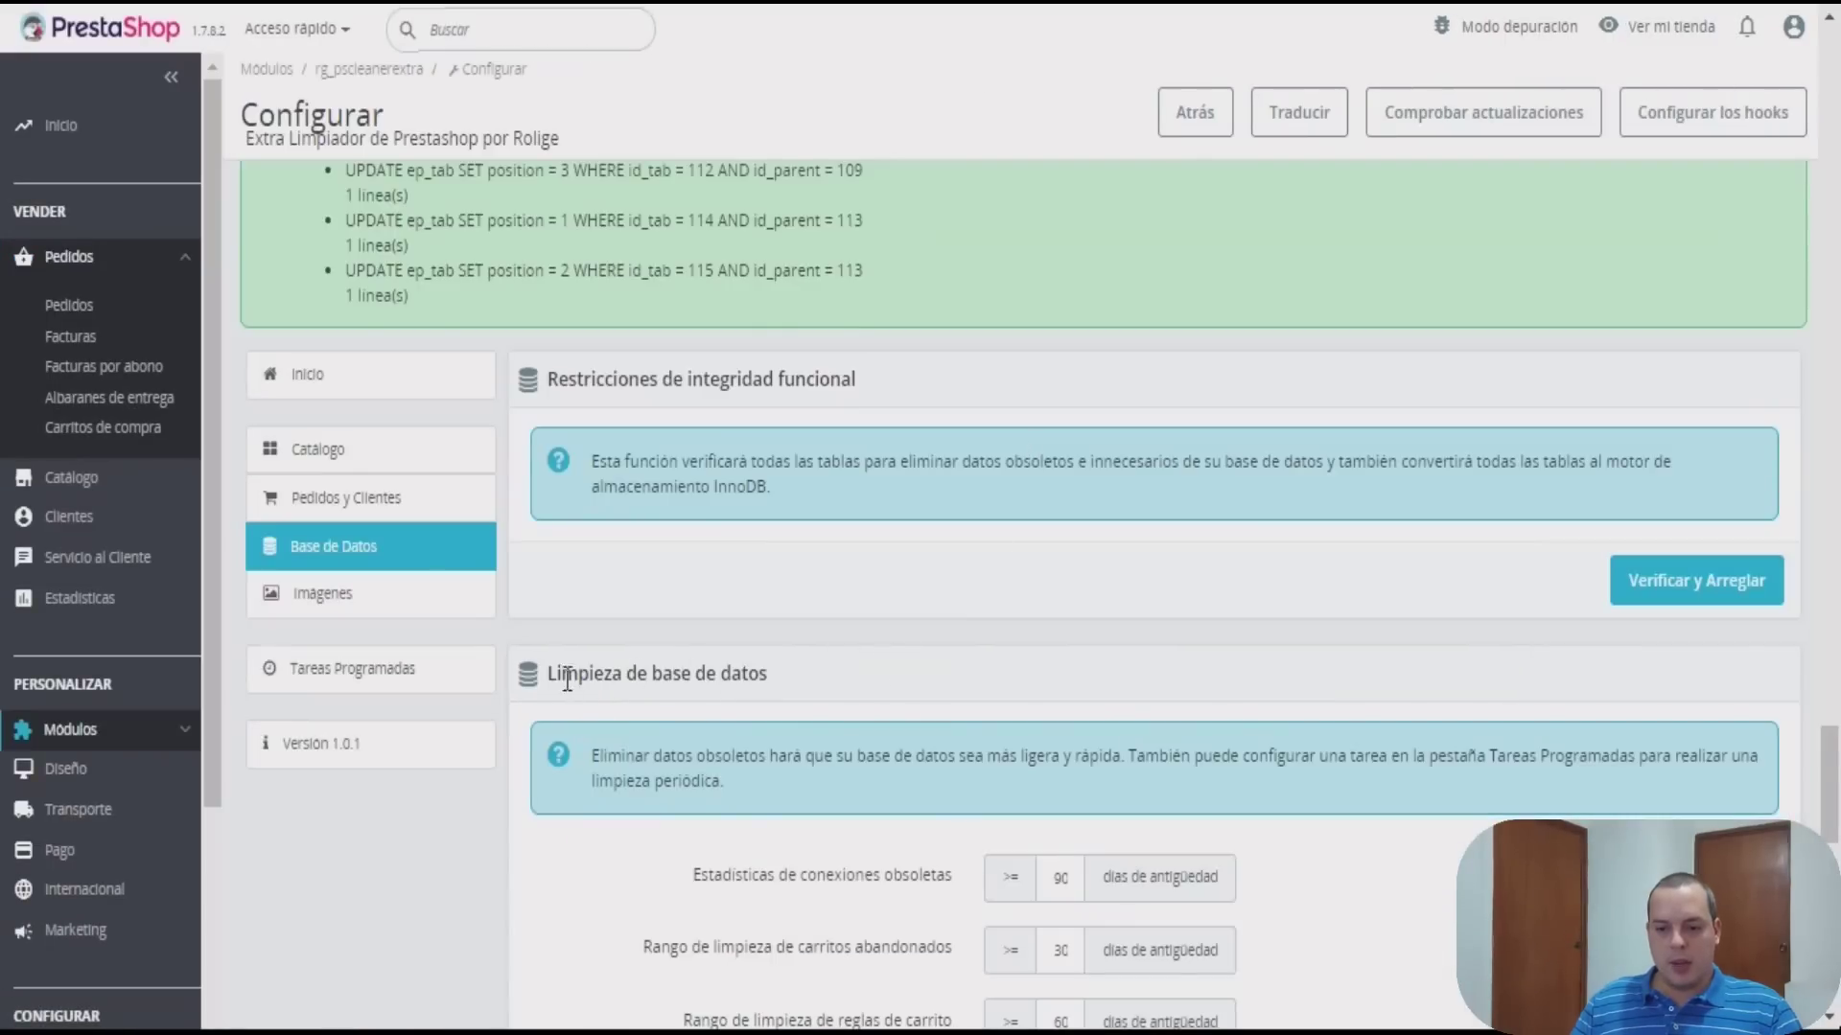
left_click_drag(558, 672, 794, 674)
left_click(794, 675)
left_click_drag(584, 380, 779, 379)
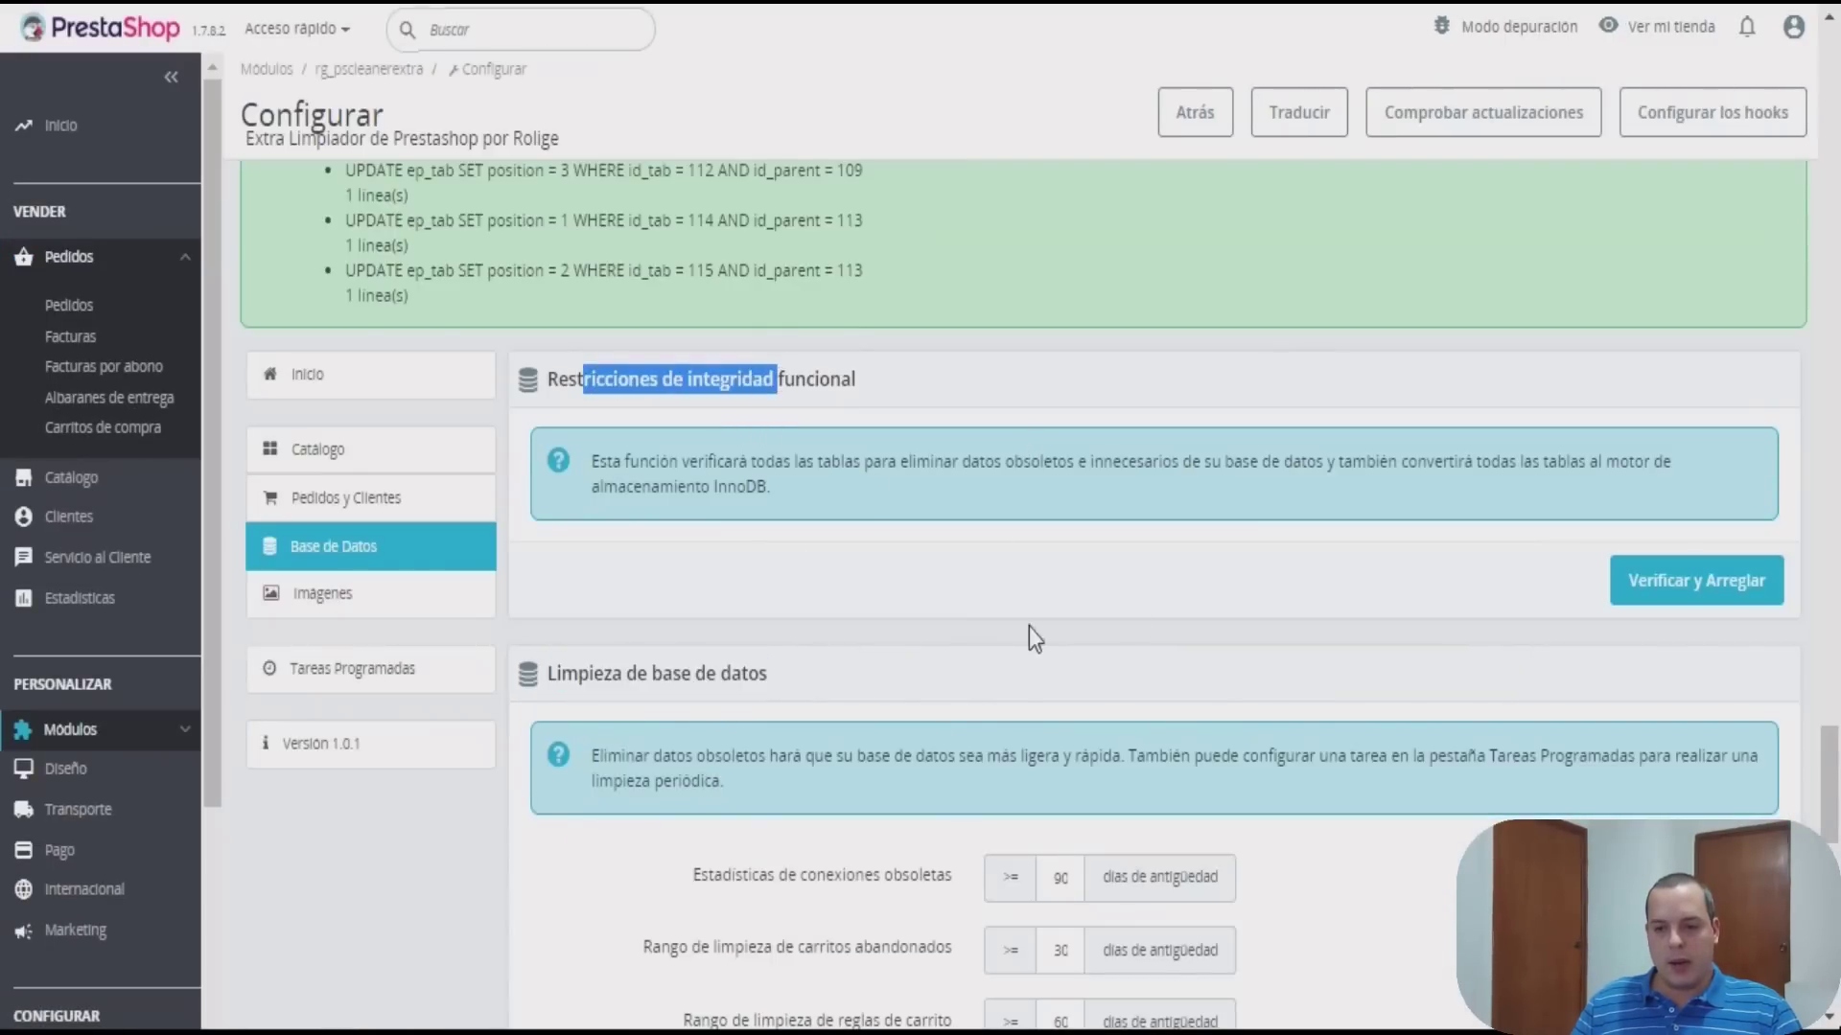
left_click(1655, 594)
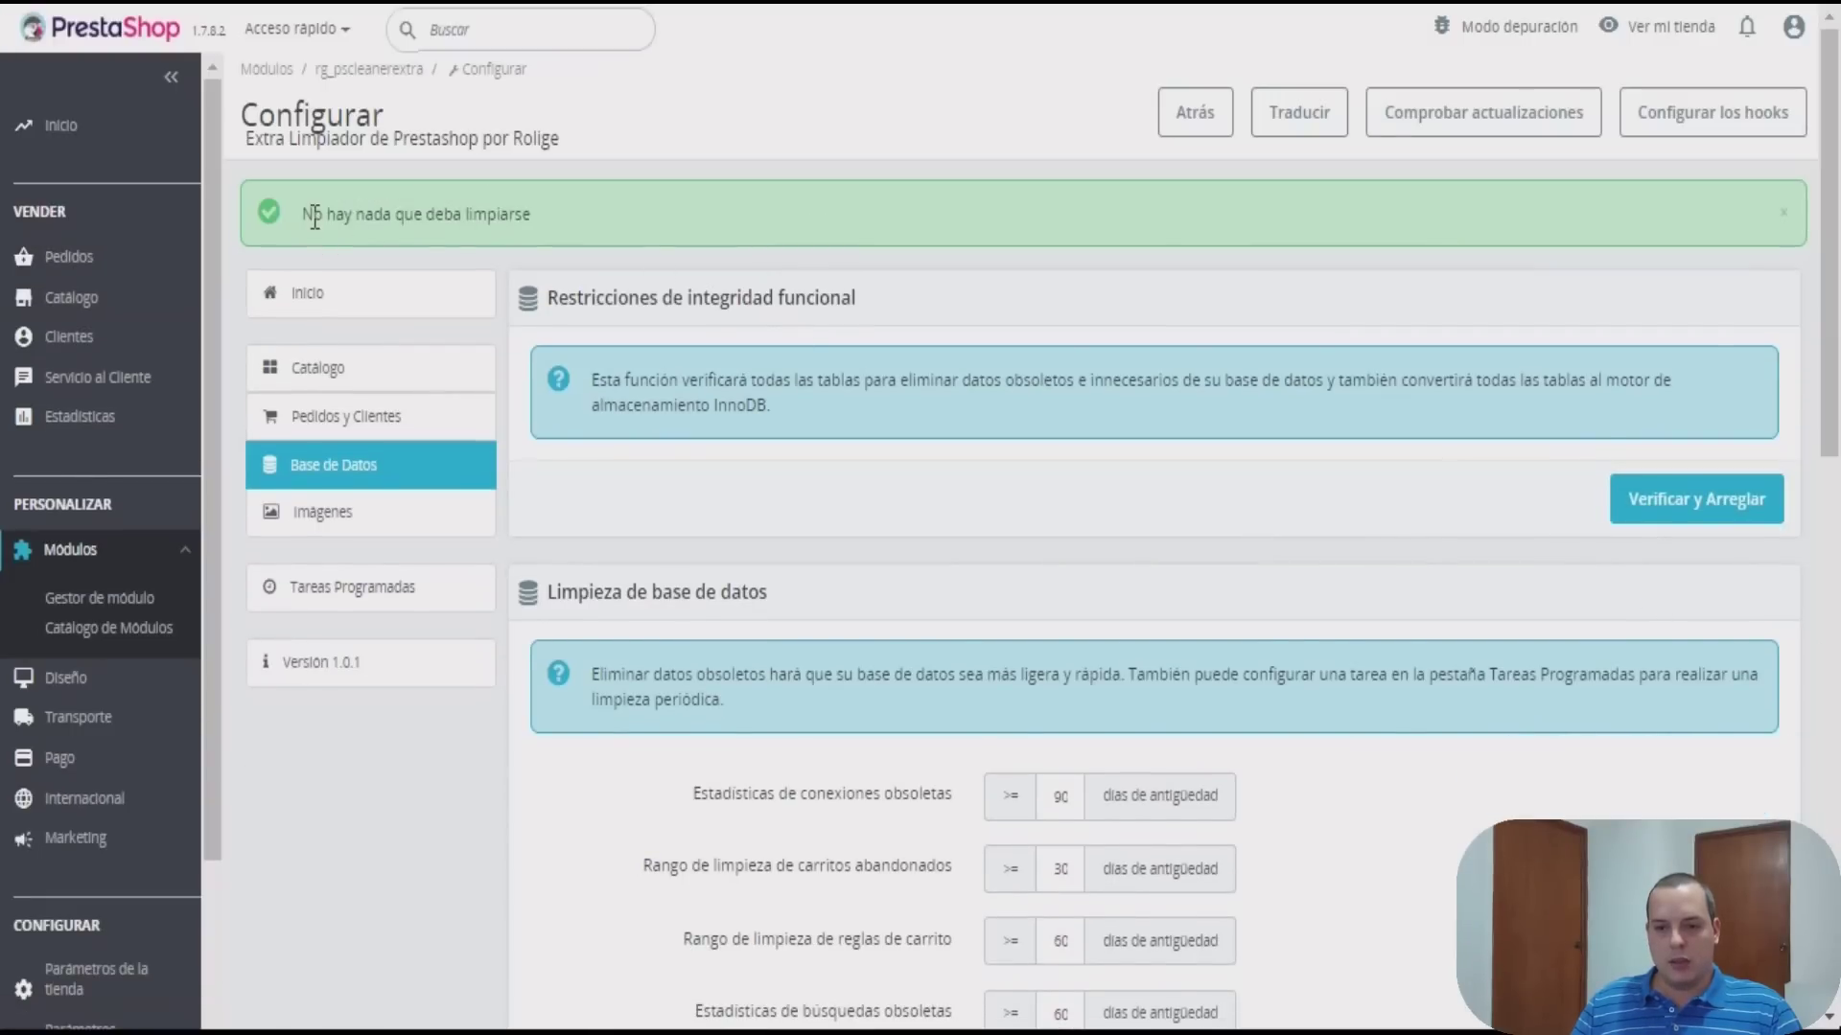
Read the verification result message and look over the Limpieza de base de datos section
left_click_drag(314, 216, 550, 228)
left_click(566, 221)
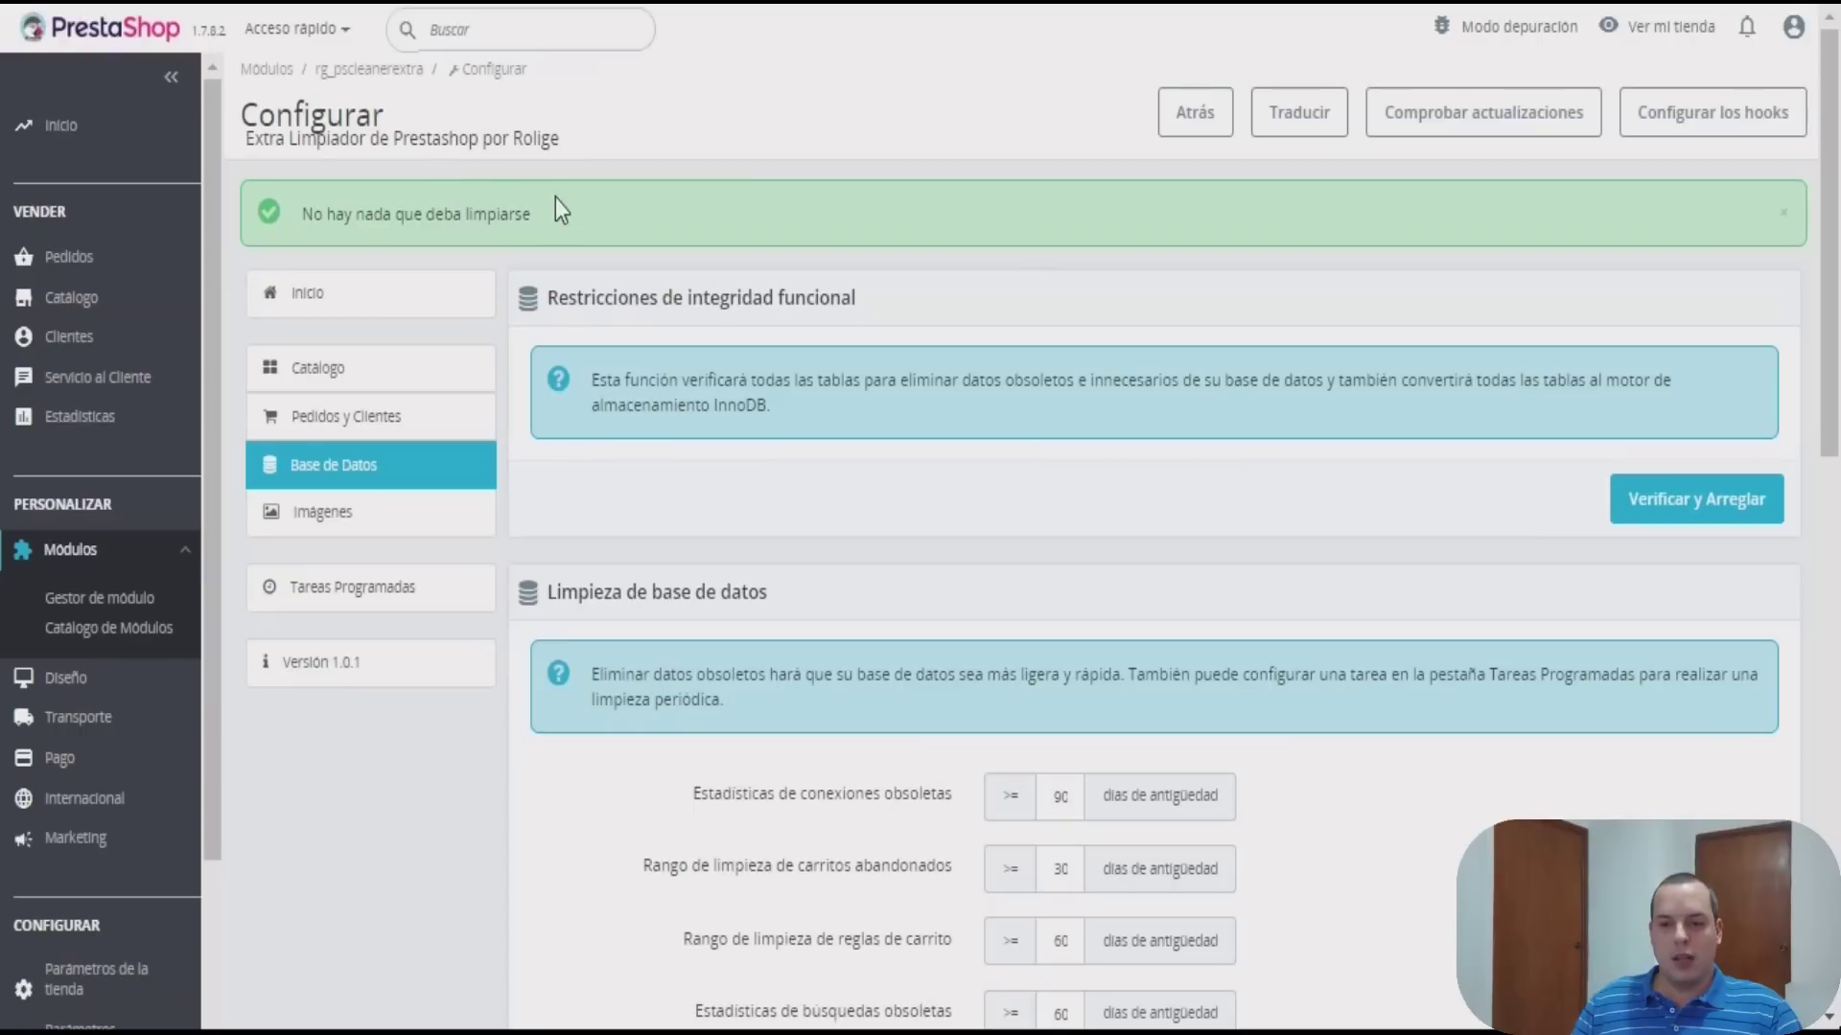
left_click_drag(538, 212, 305, 205)
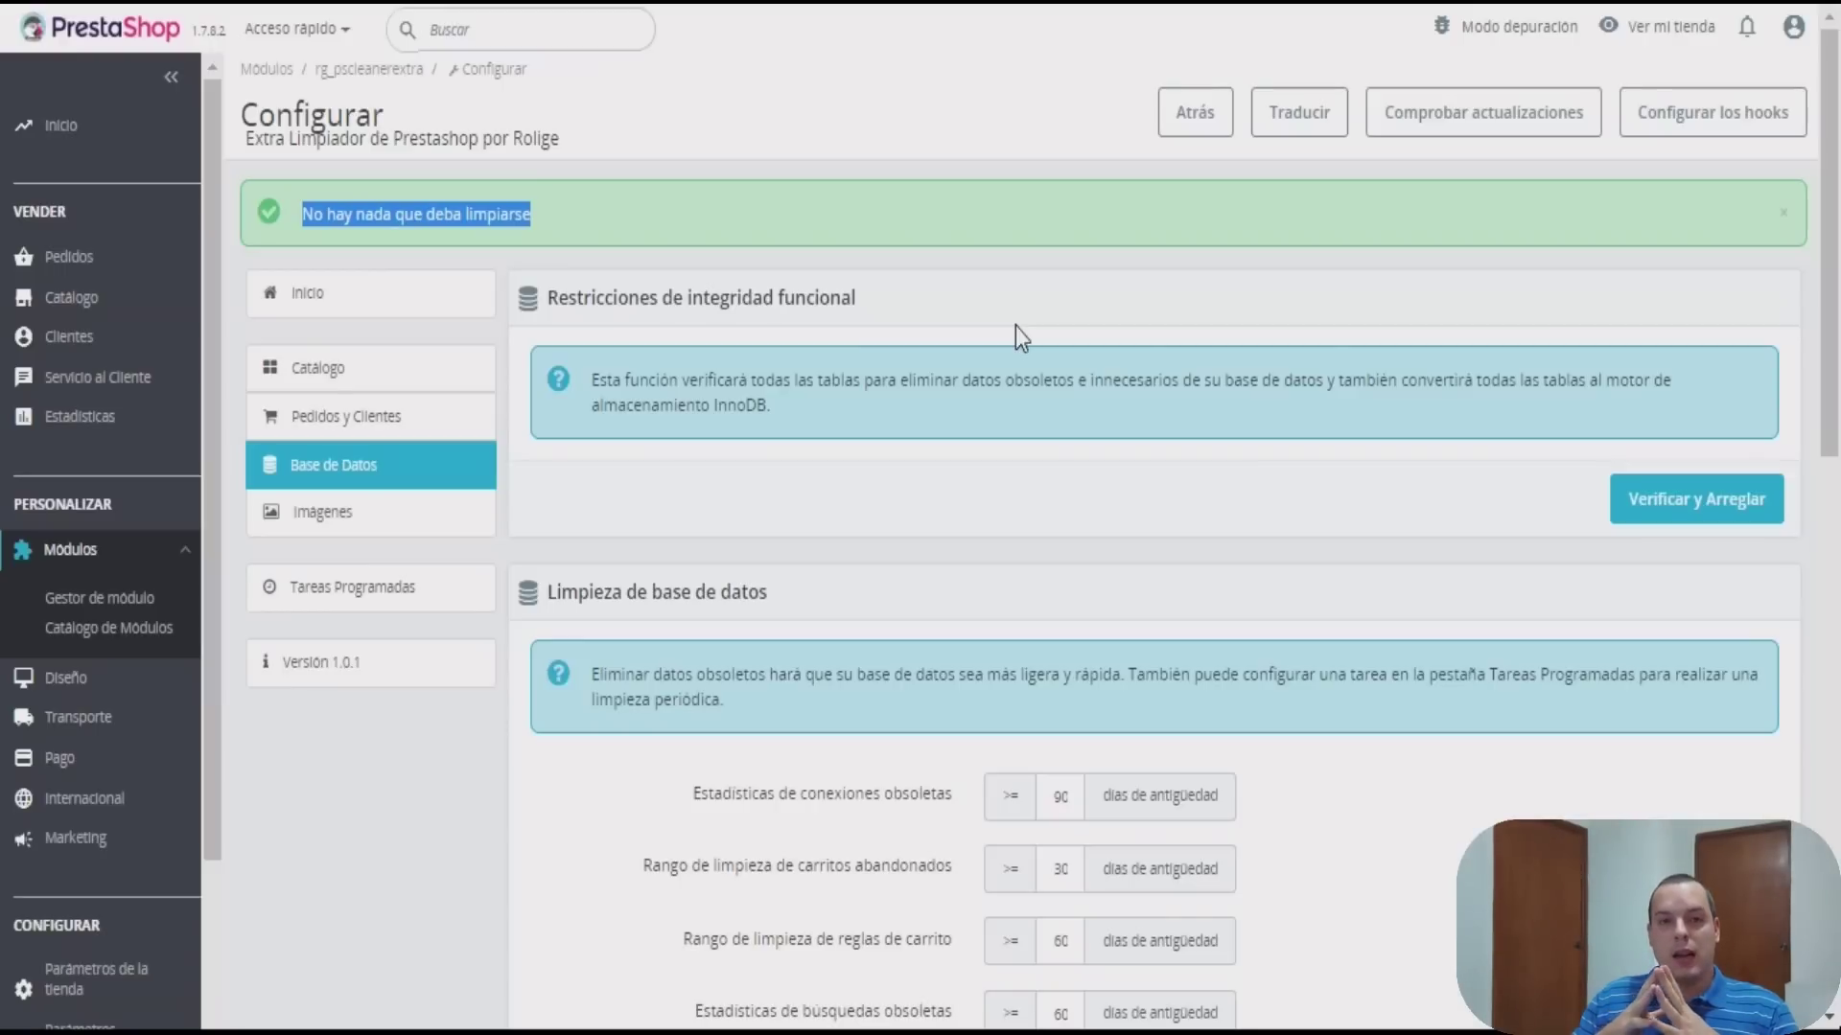
scroll(1016, 326, "down", 2)
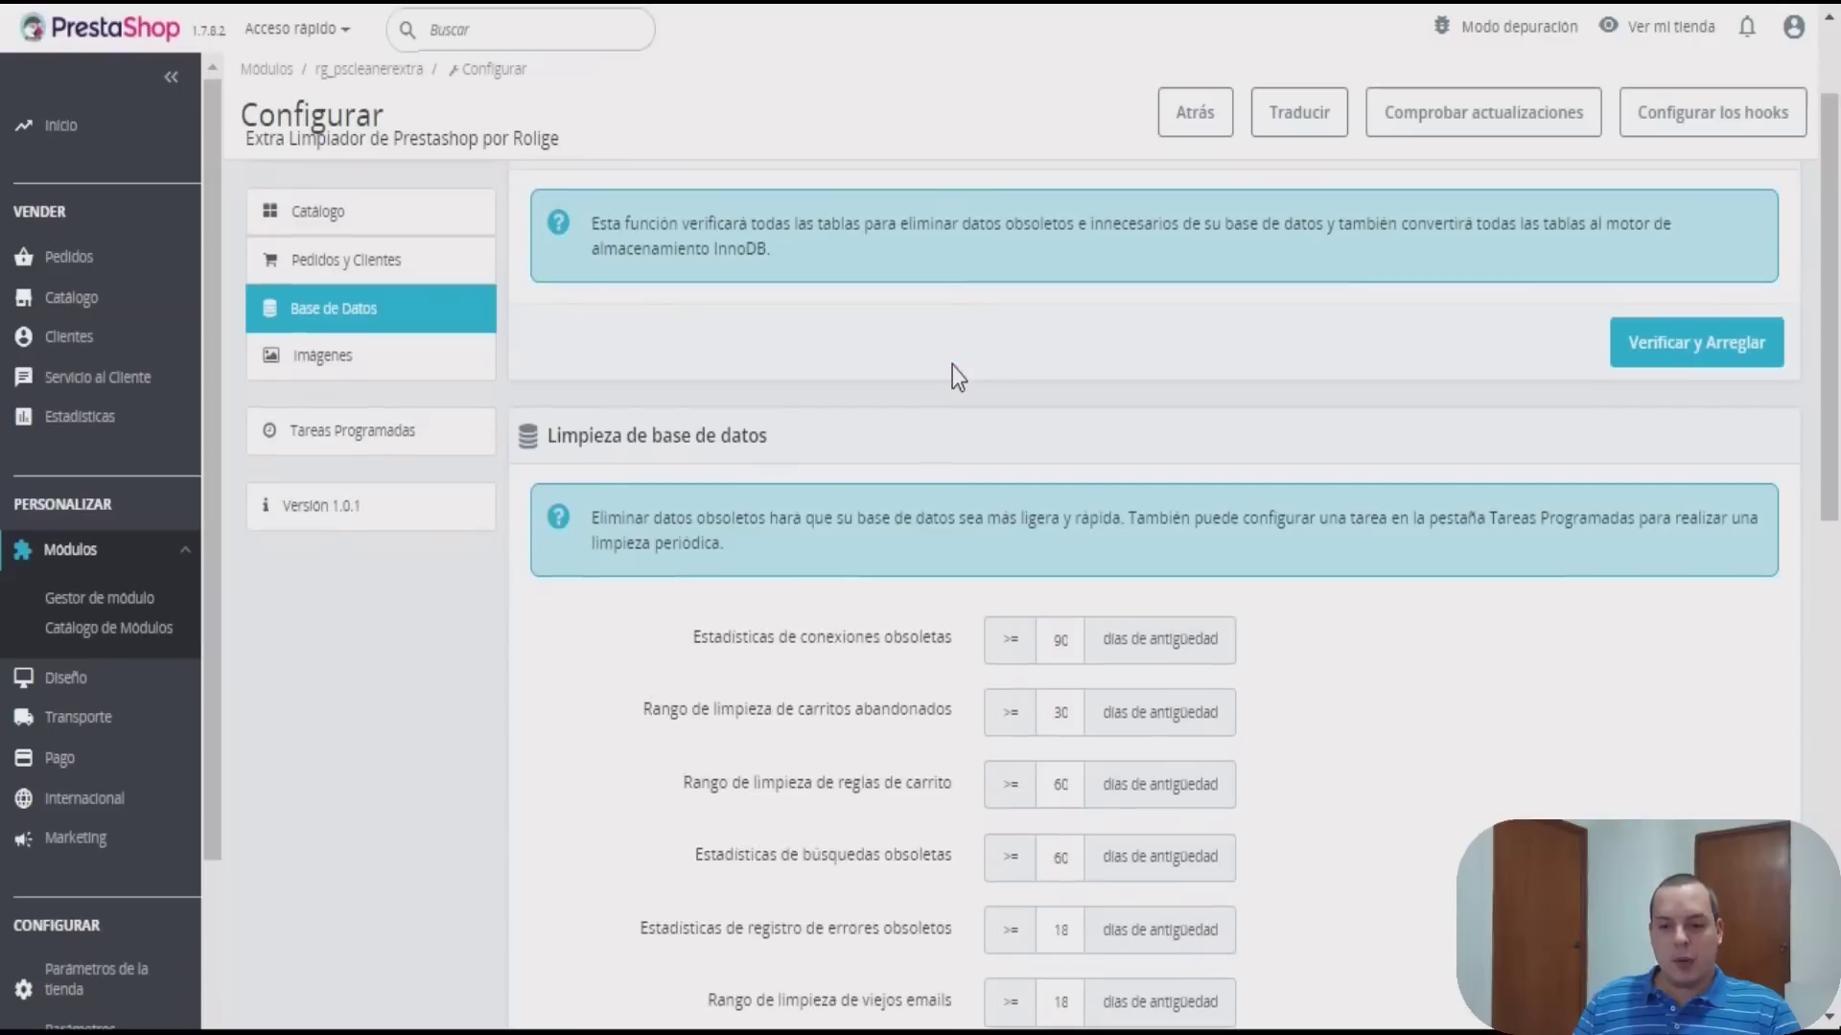
left_click_drag(564, 438, 762, 437)
left_click(812, 448)
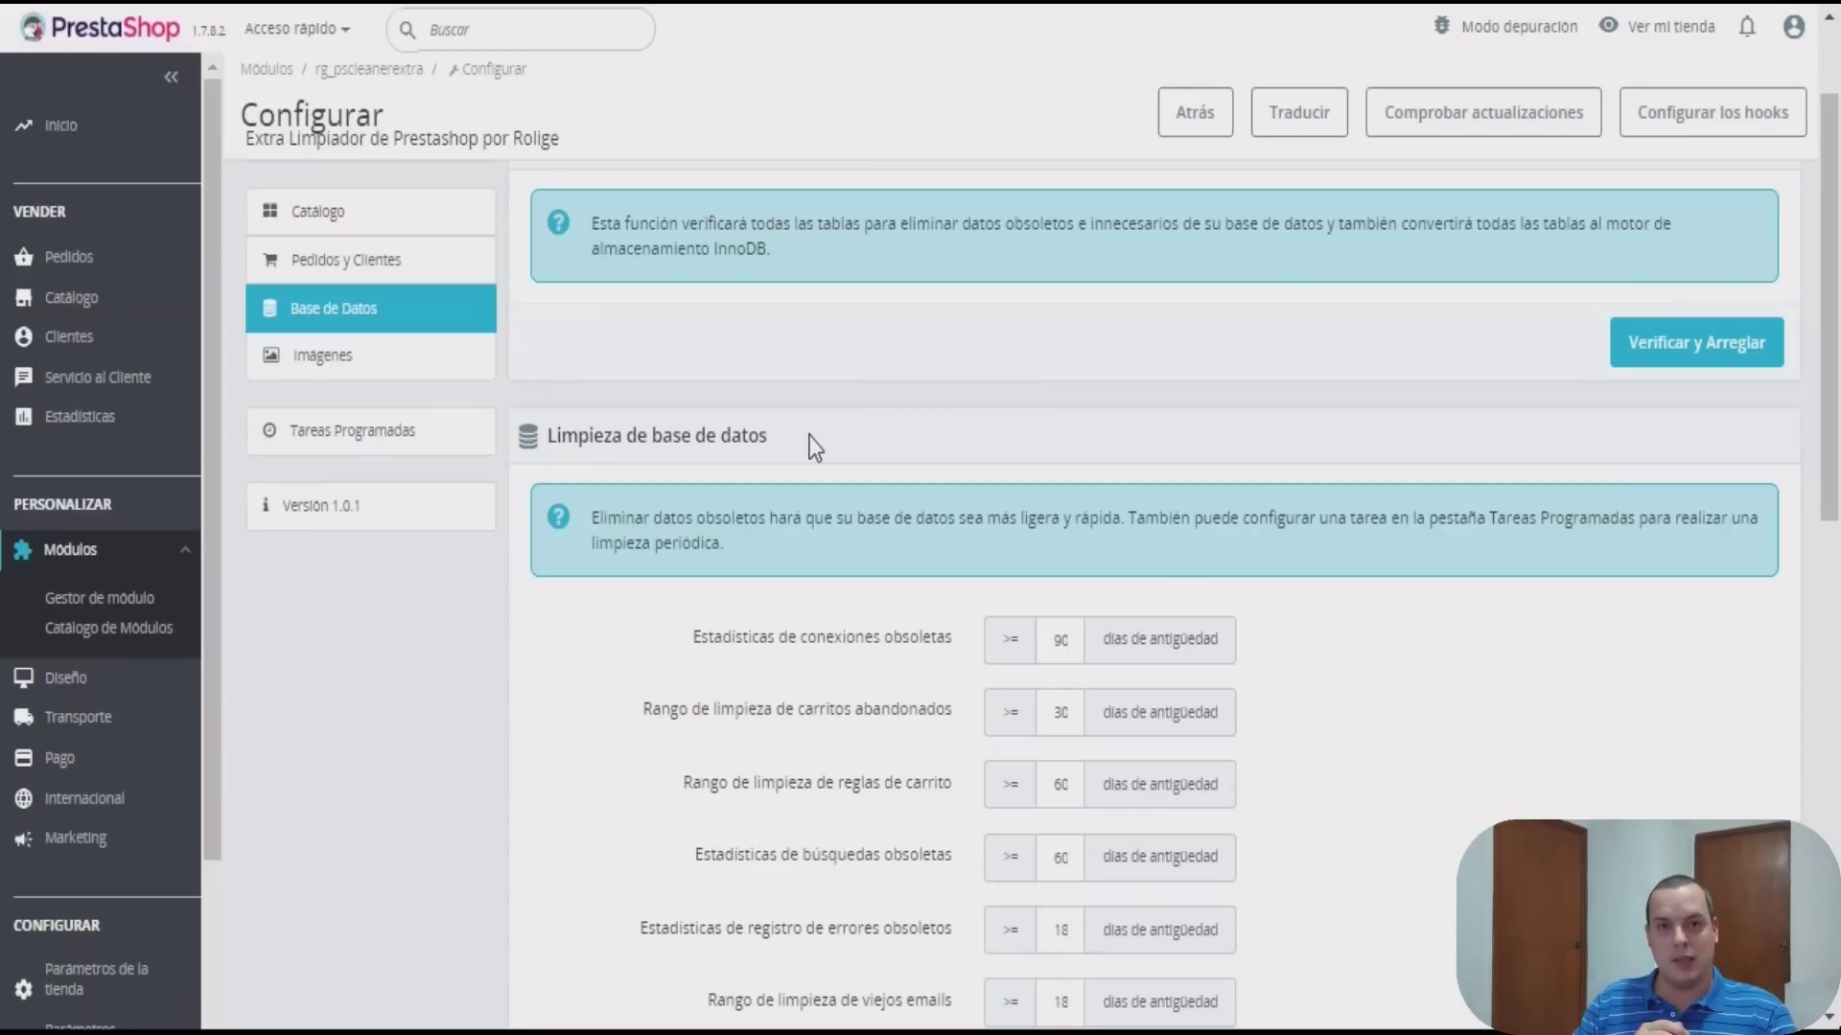
In Idiomas viejos de la base de datos, set the old language ID to 5 and the replacement language ID to 2
scroll(813, 445, "down", 10)
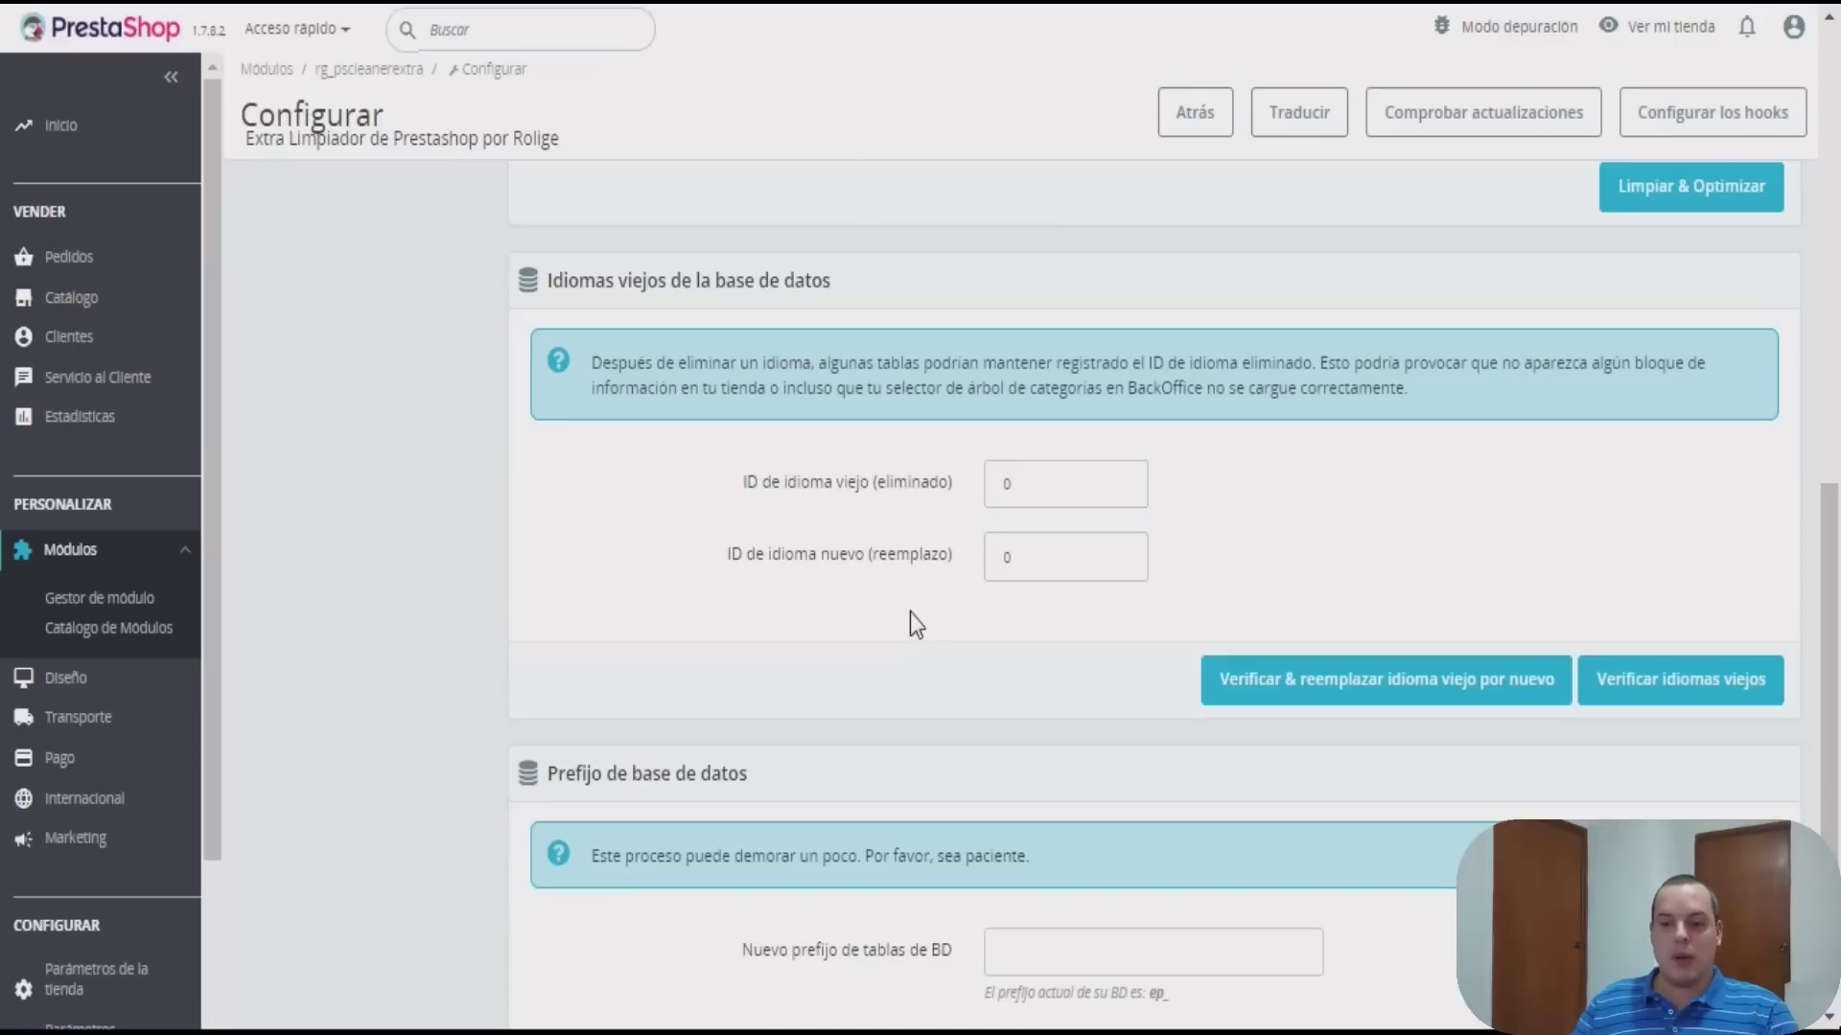
double_click(1019, 479)
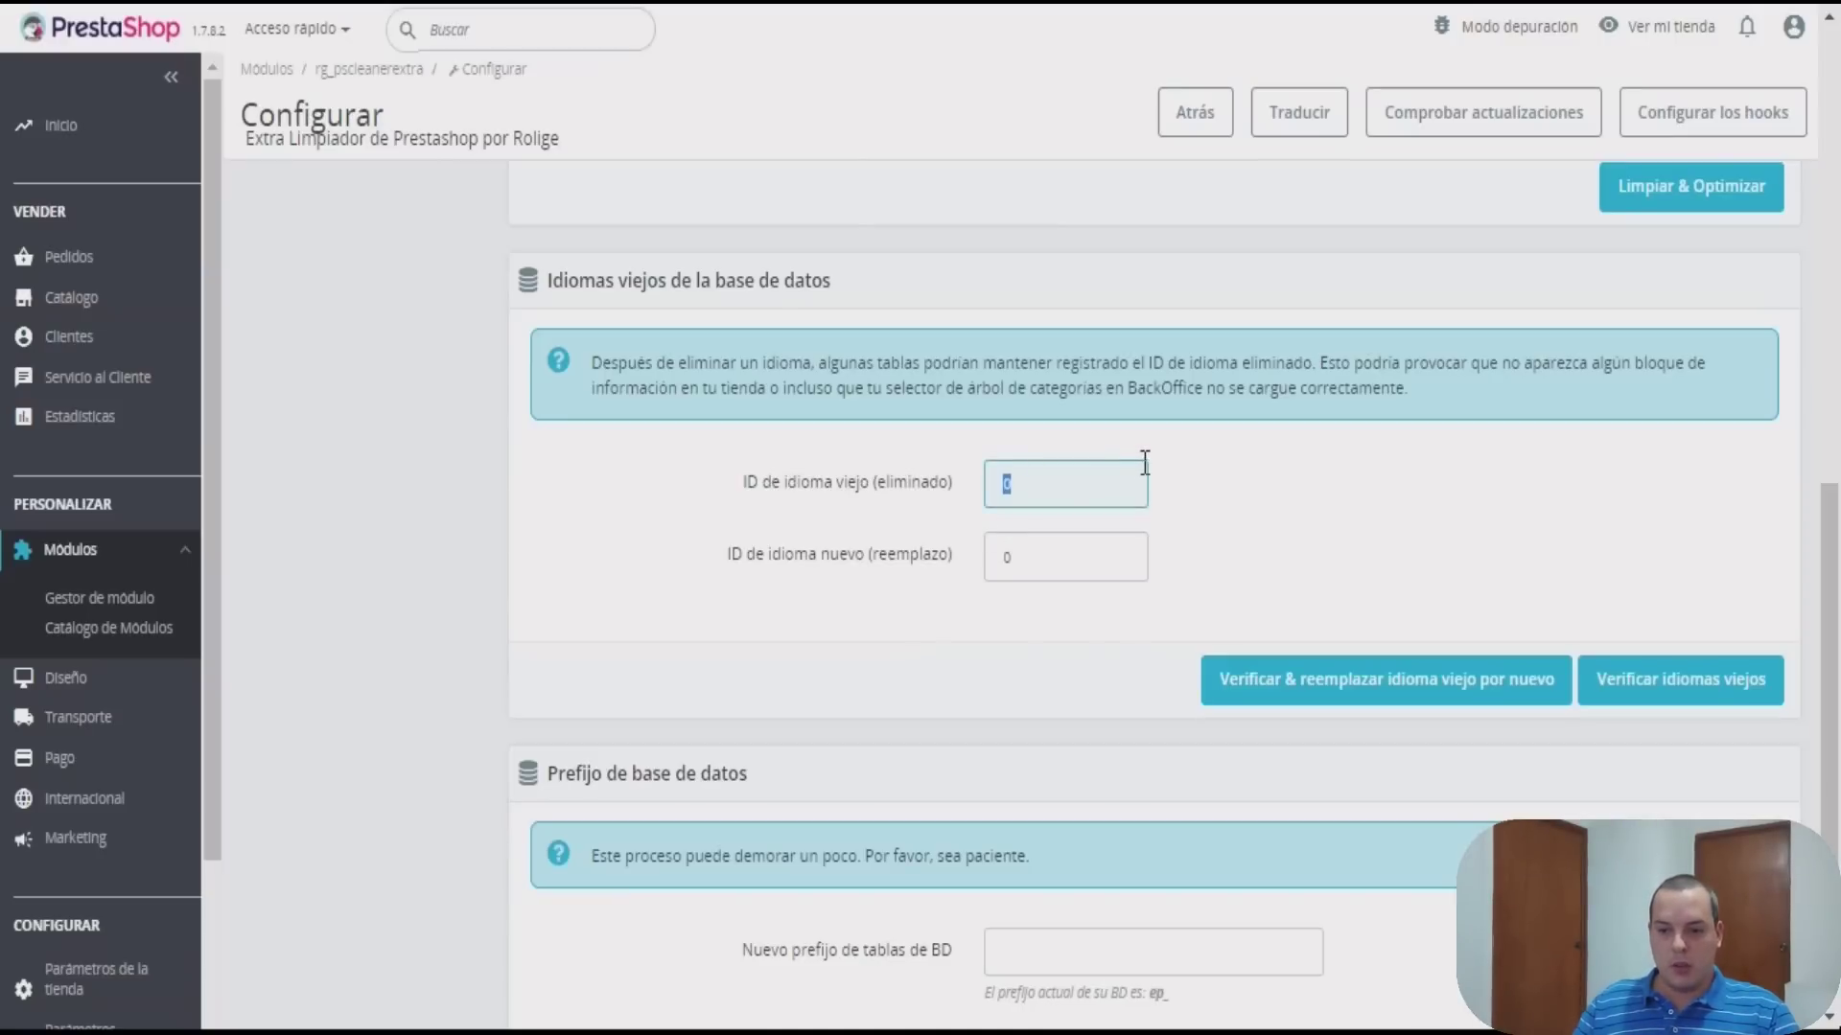
type("5")
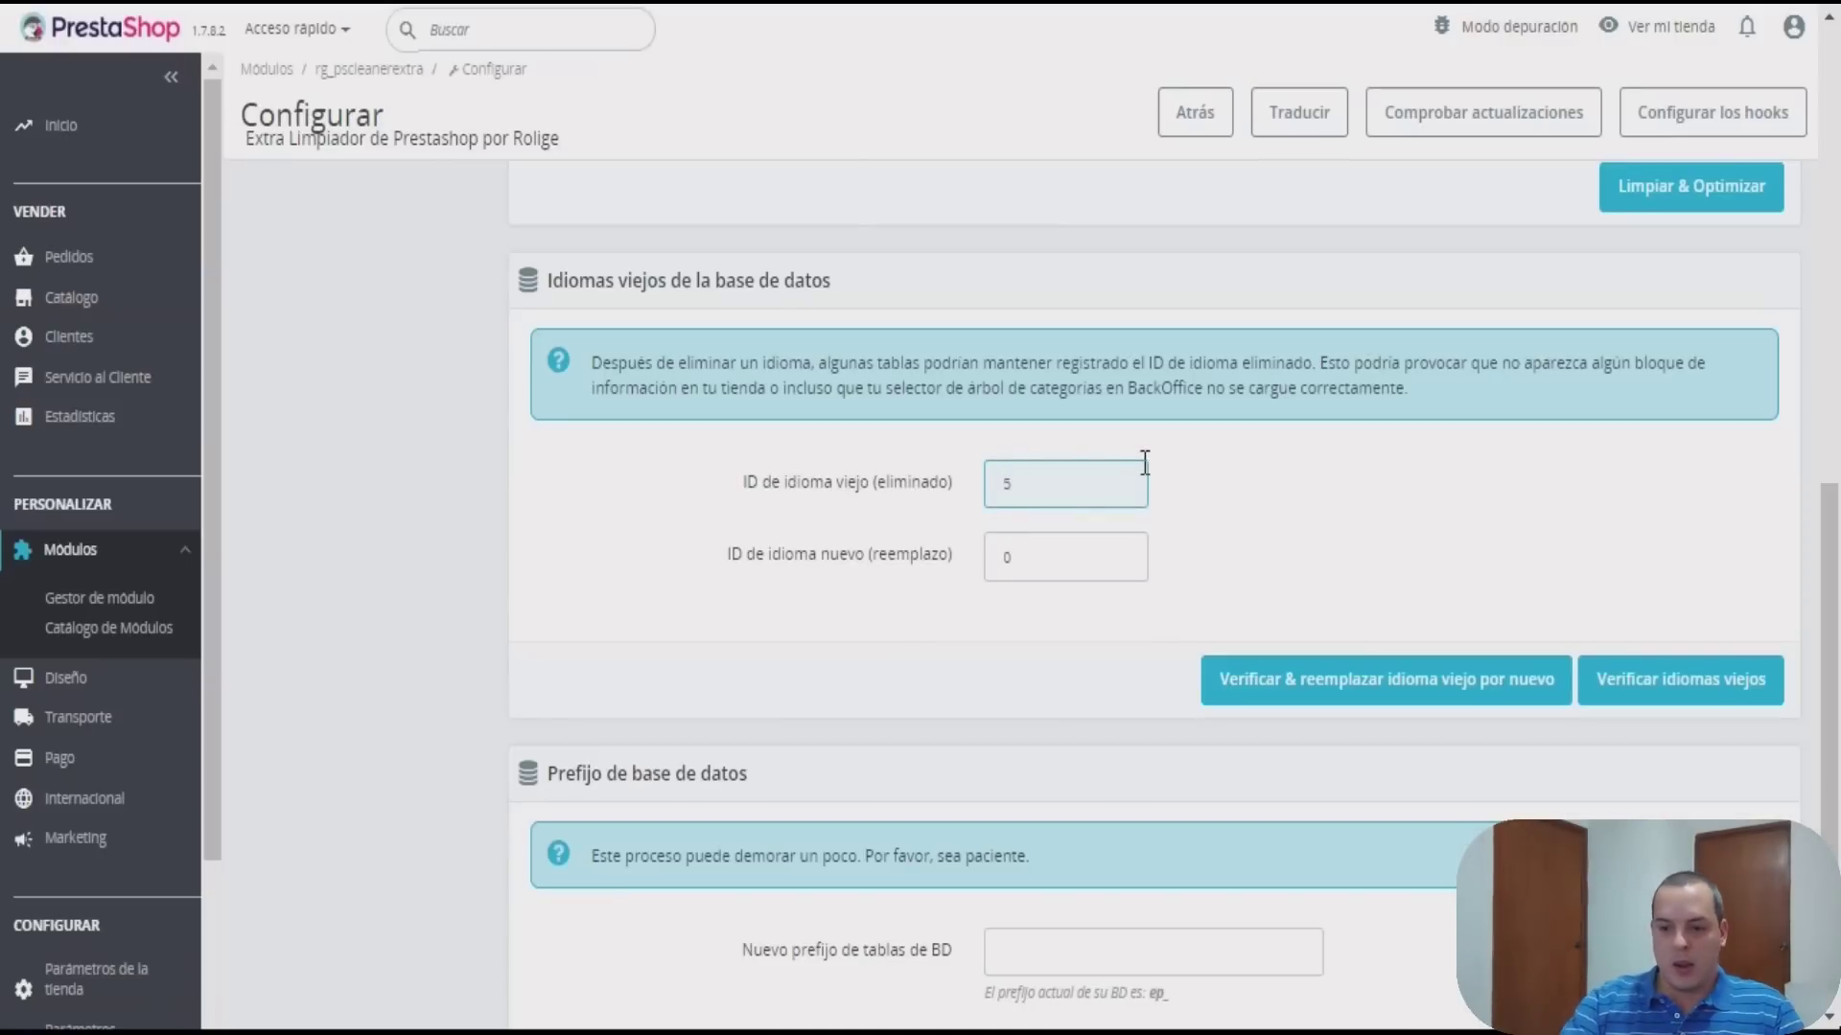
double_click(1022, 546)
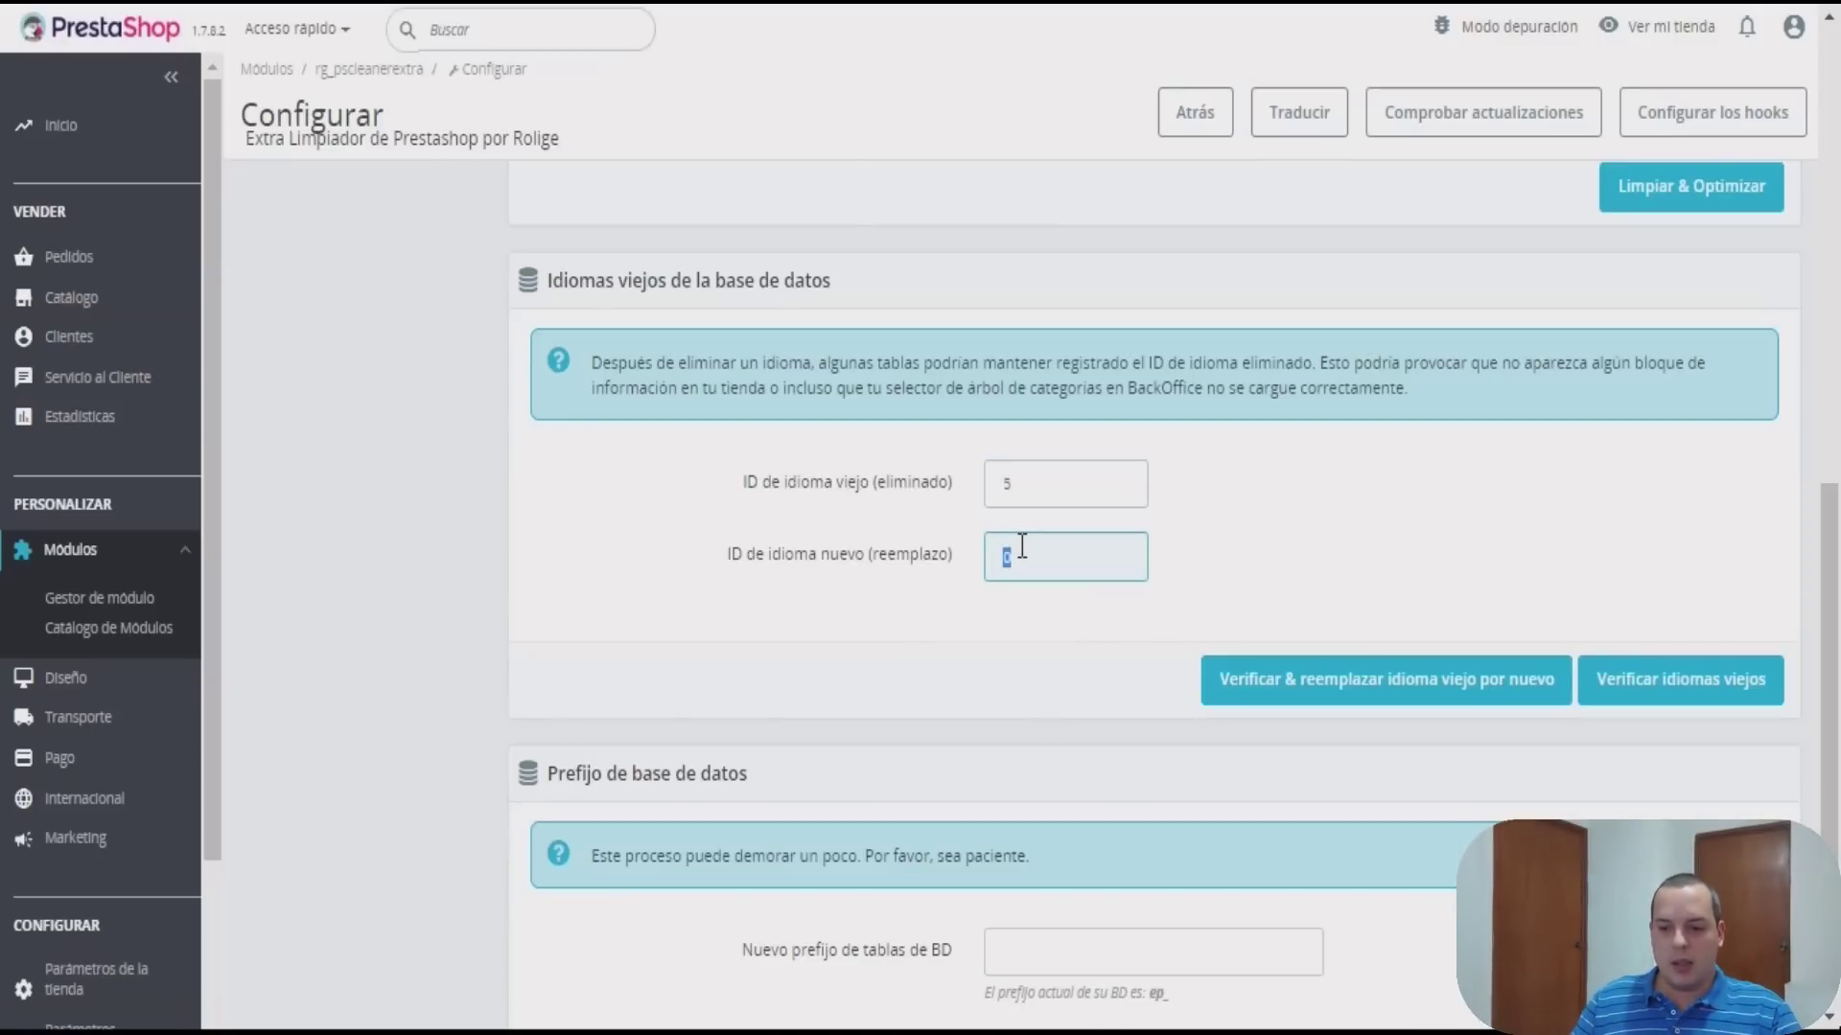
type("1")
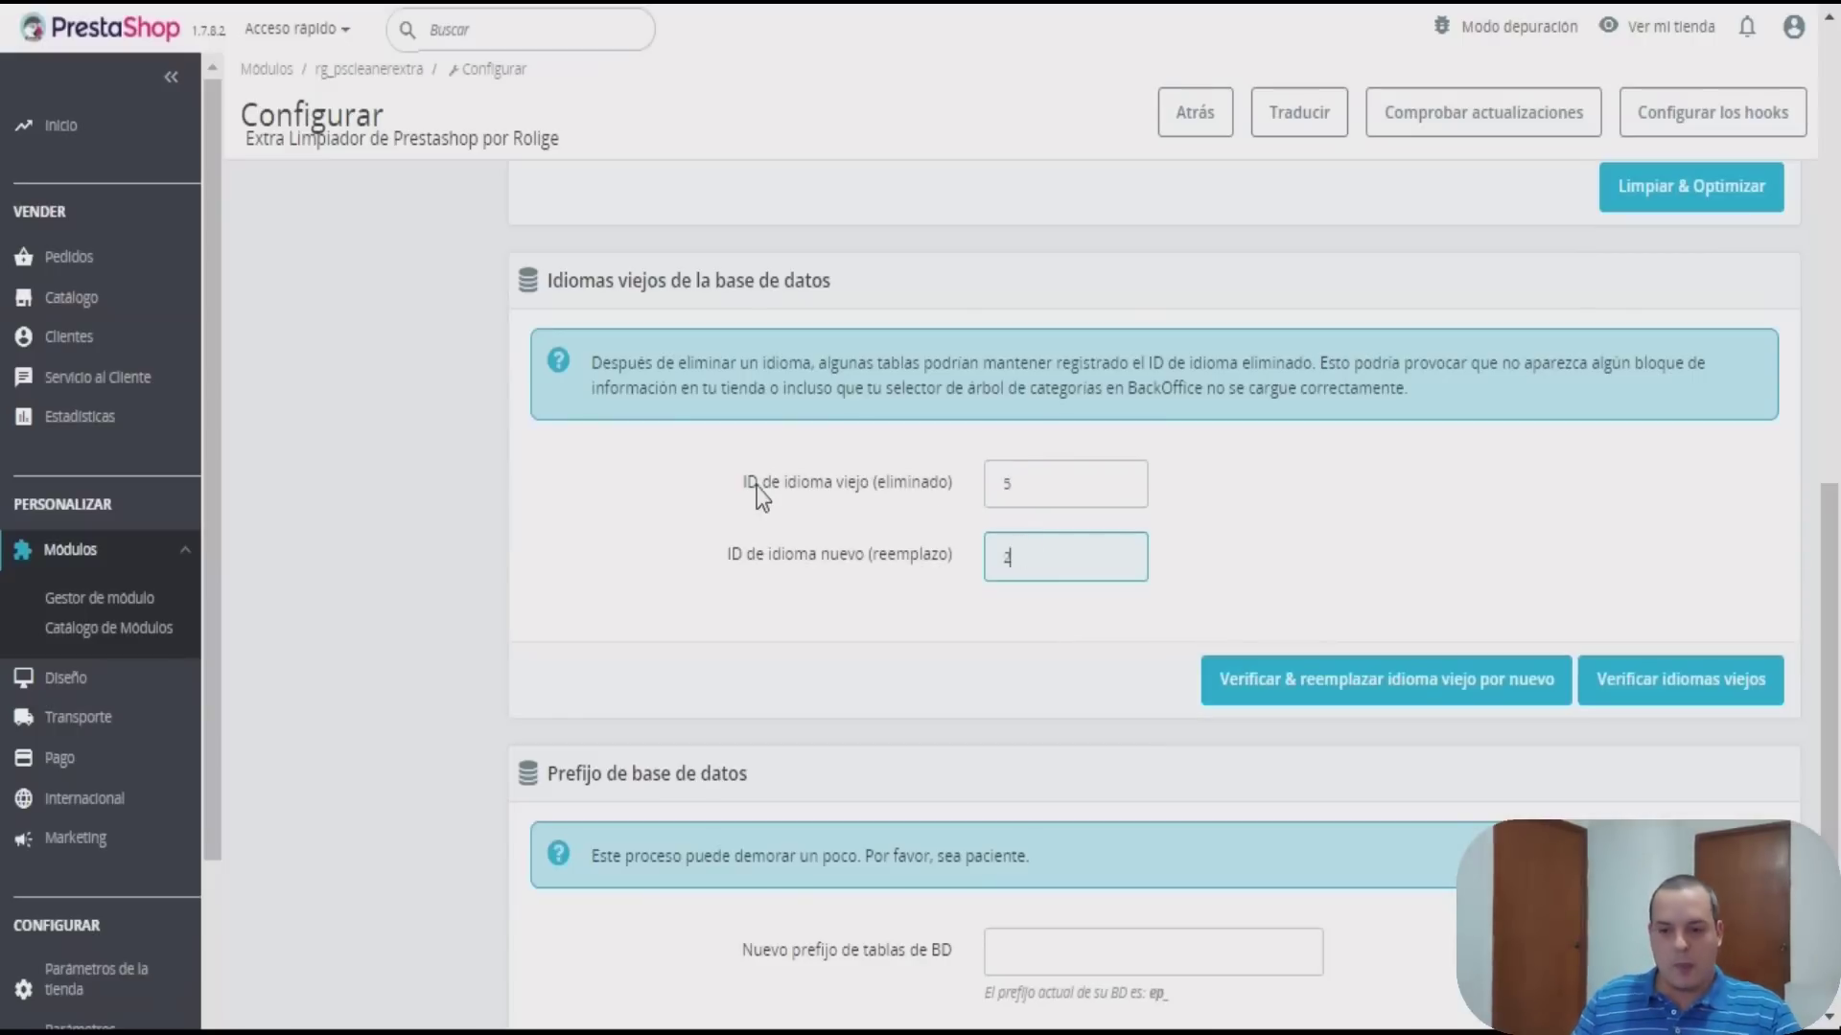
left_click_drag(730, 485, 949, 570)
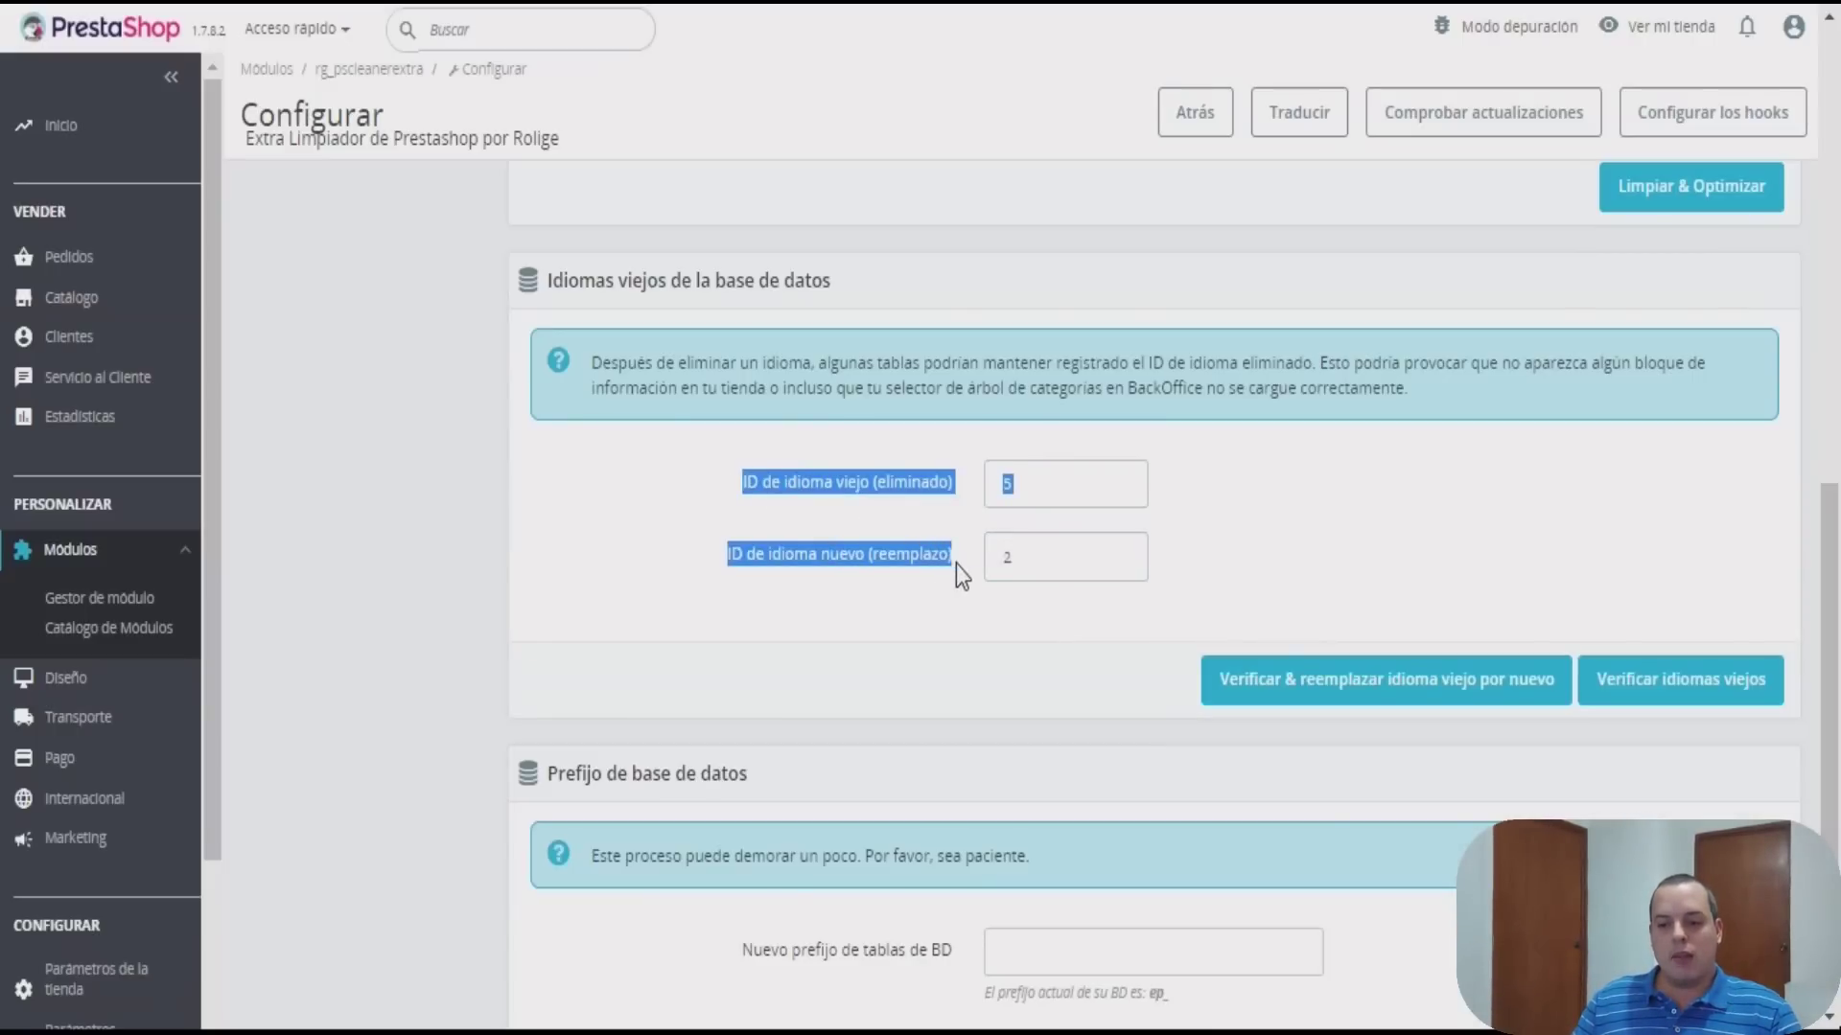
left_click(959, 564)
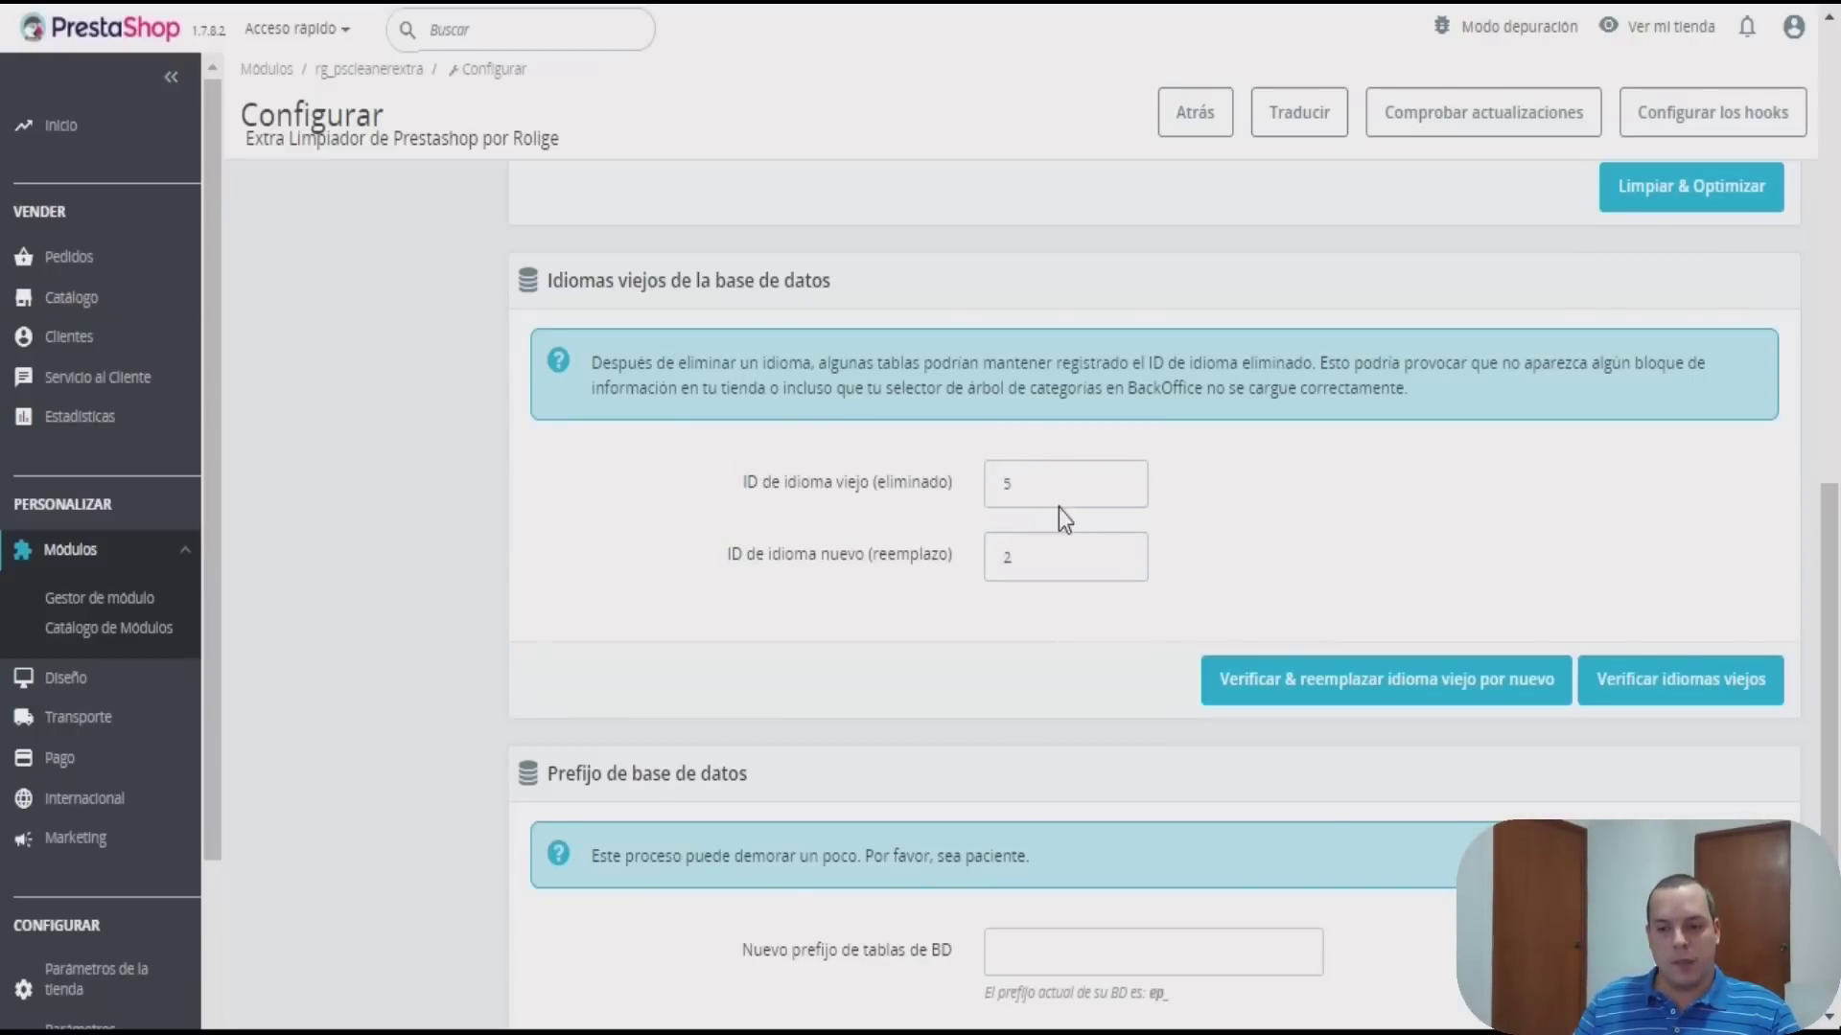
double_click(1041, 482)
double_click(1041, 572)
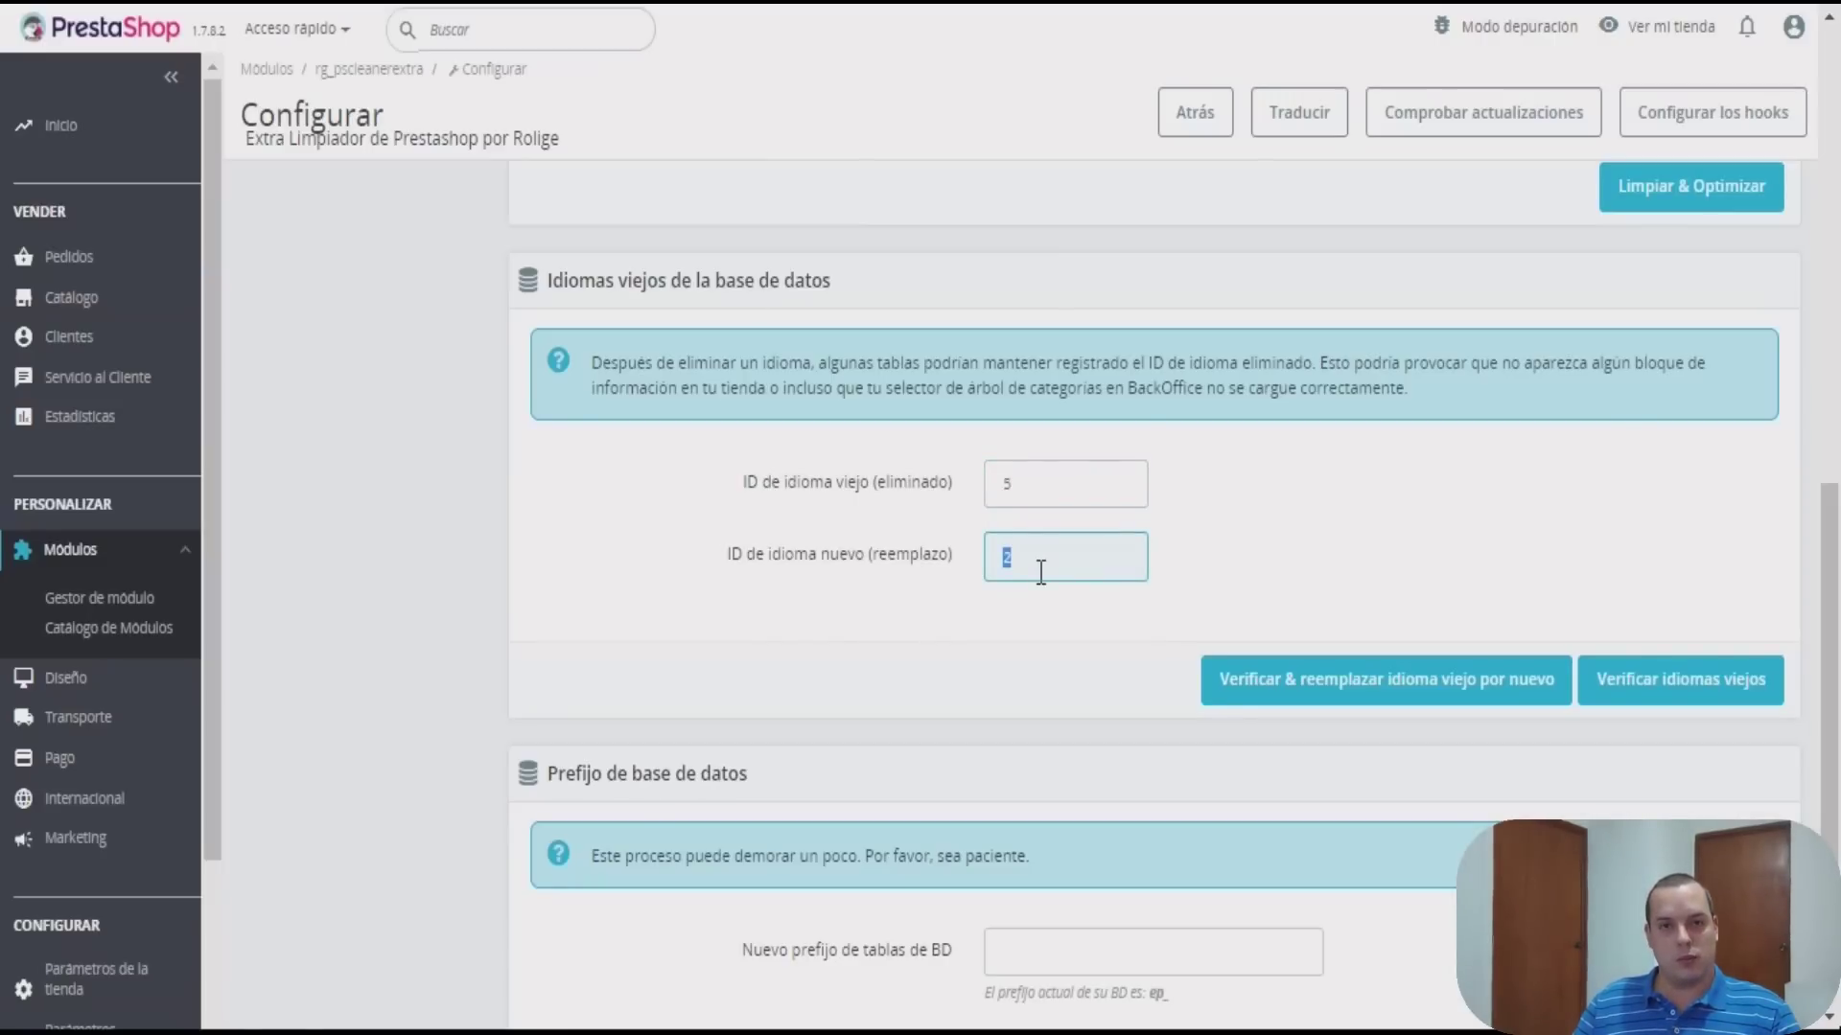
left_click(1274, 493)
Check the current table prefix in Prefijo de base de datos and enter asd_ as the new database table prefix
scroll(1273, 492, "down", 2)
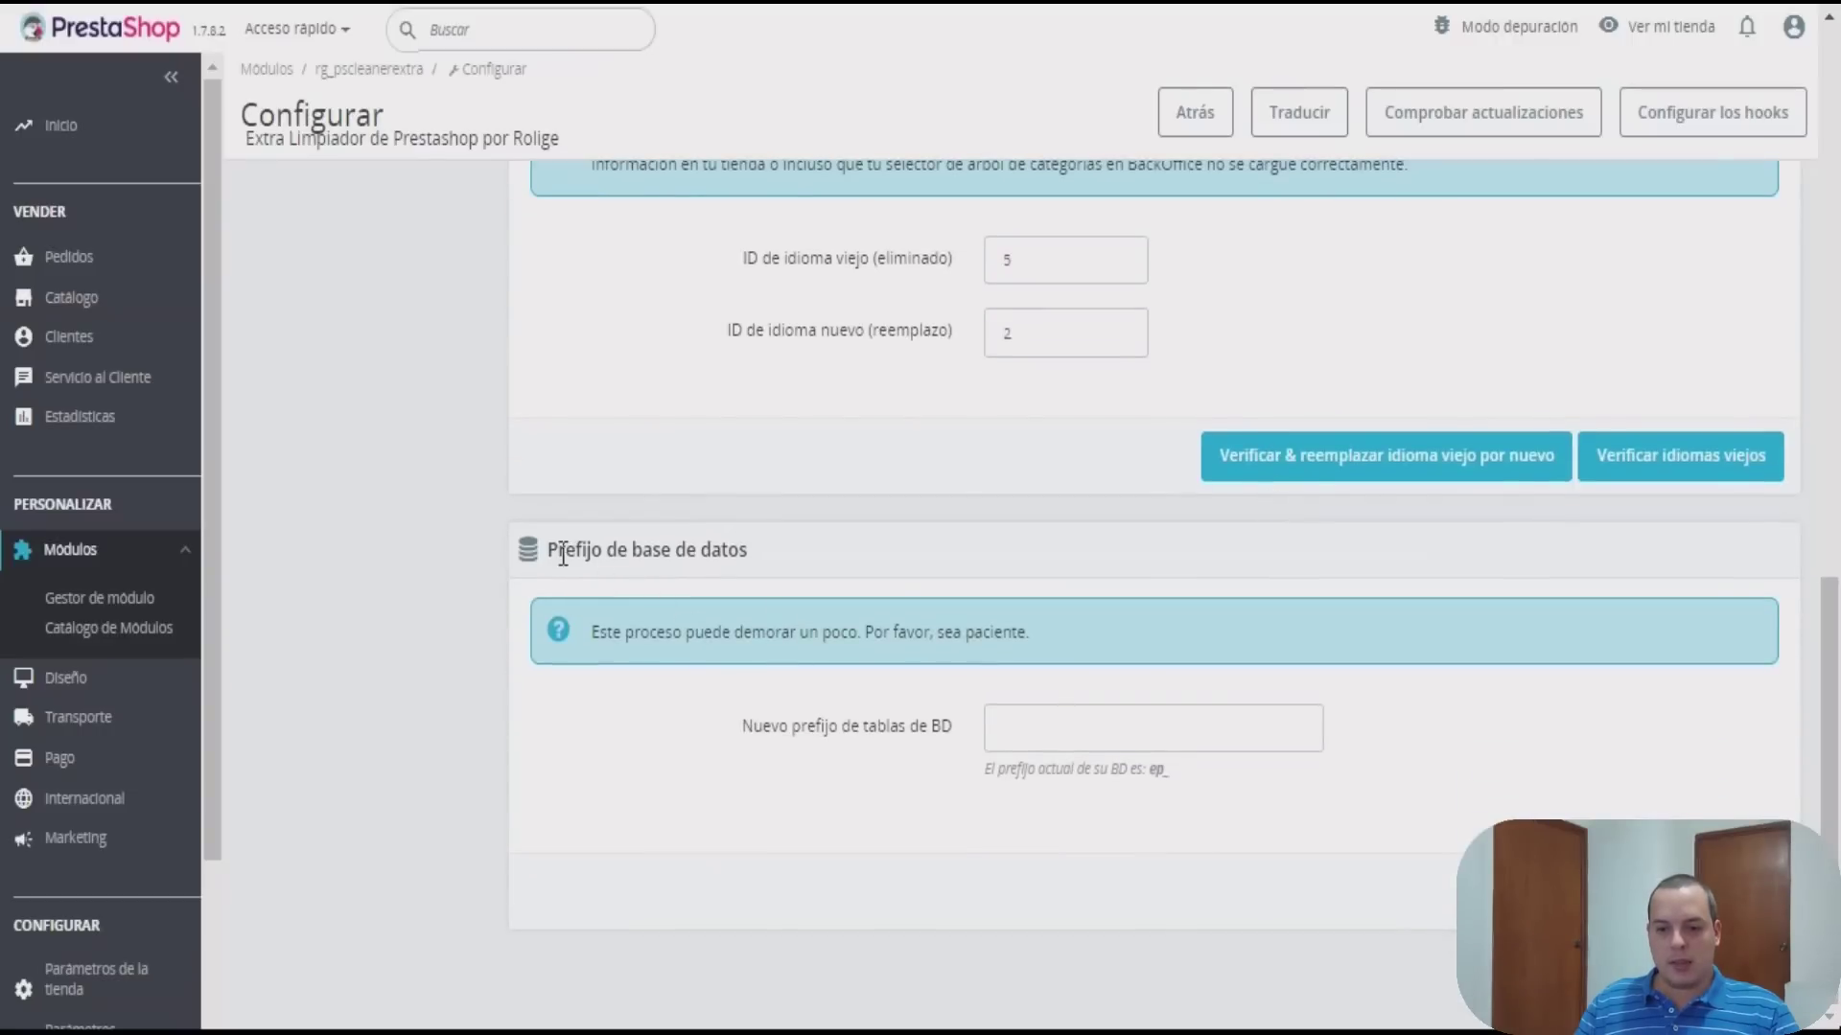
left_click_drag(550, 552, 750, 553)
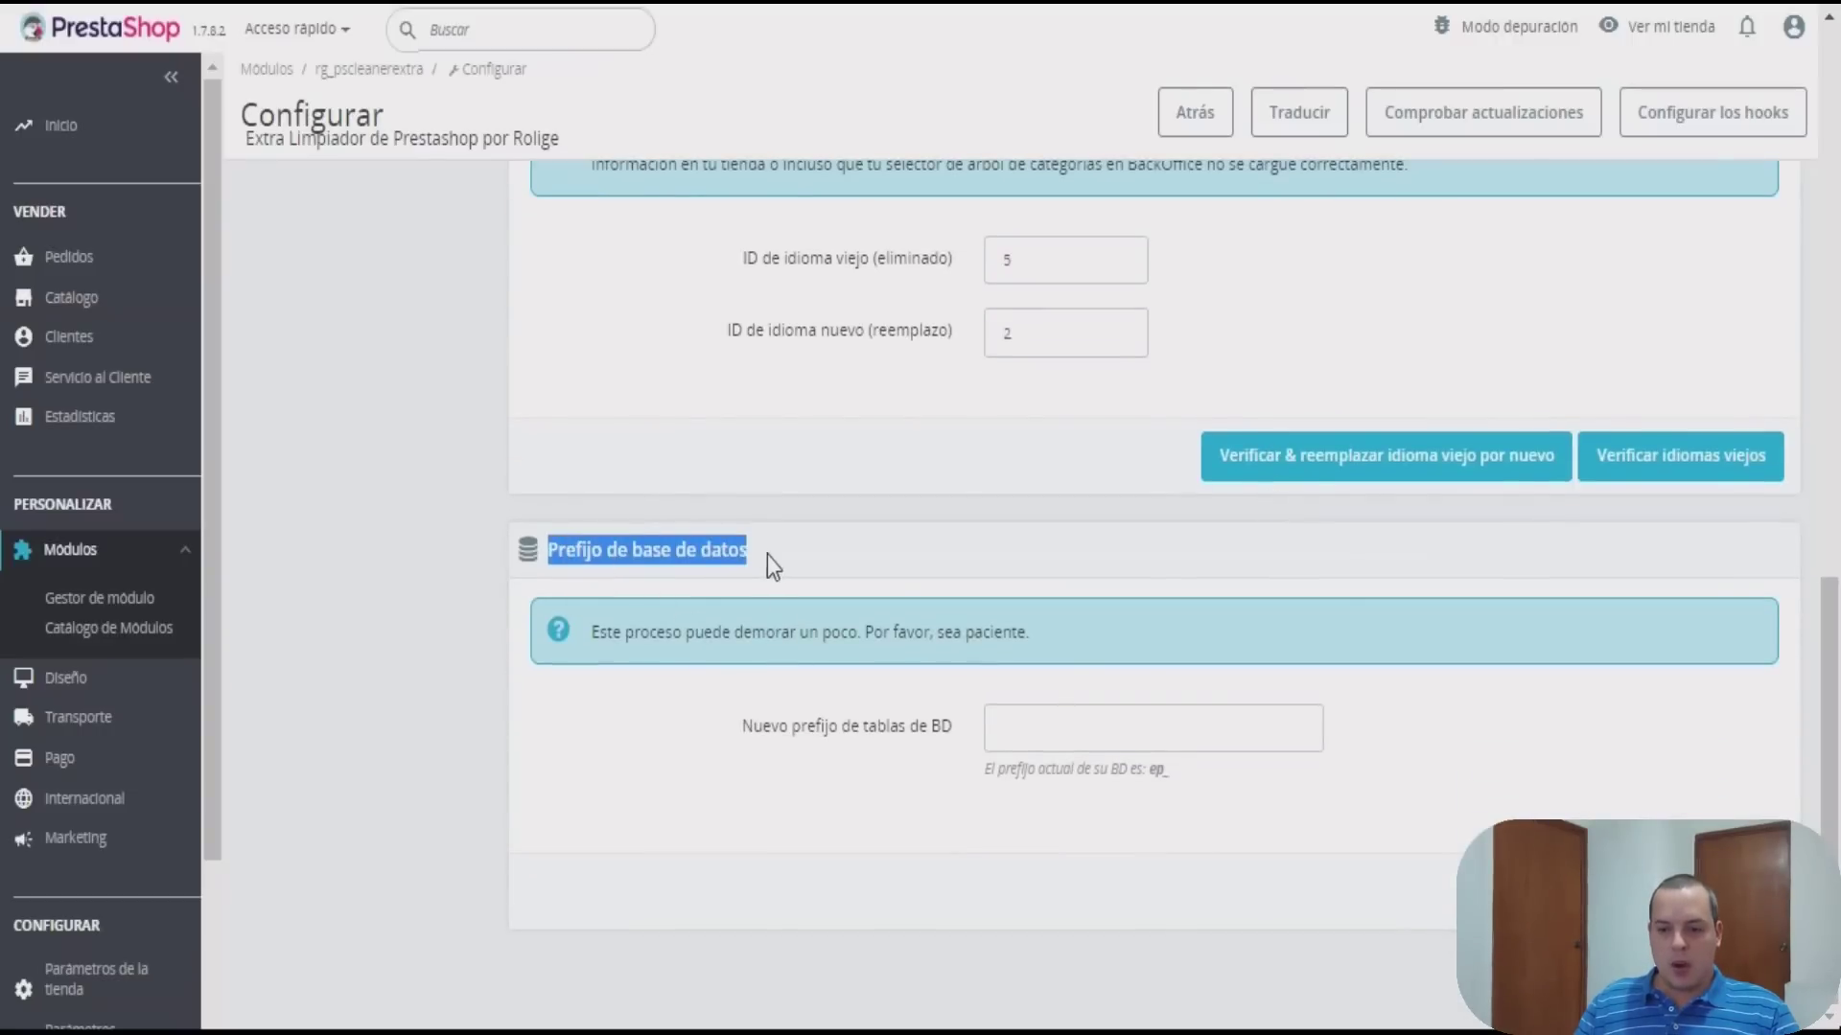
left_click(1039, 862)
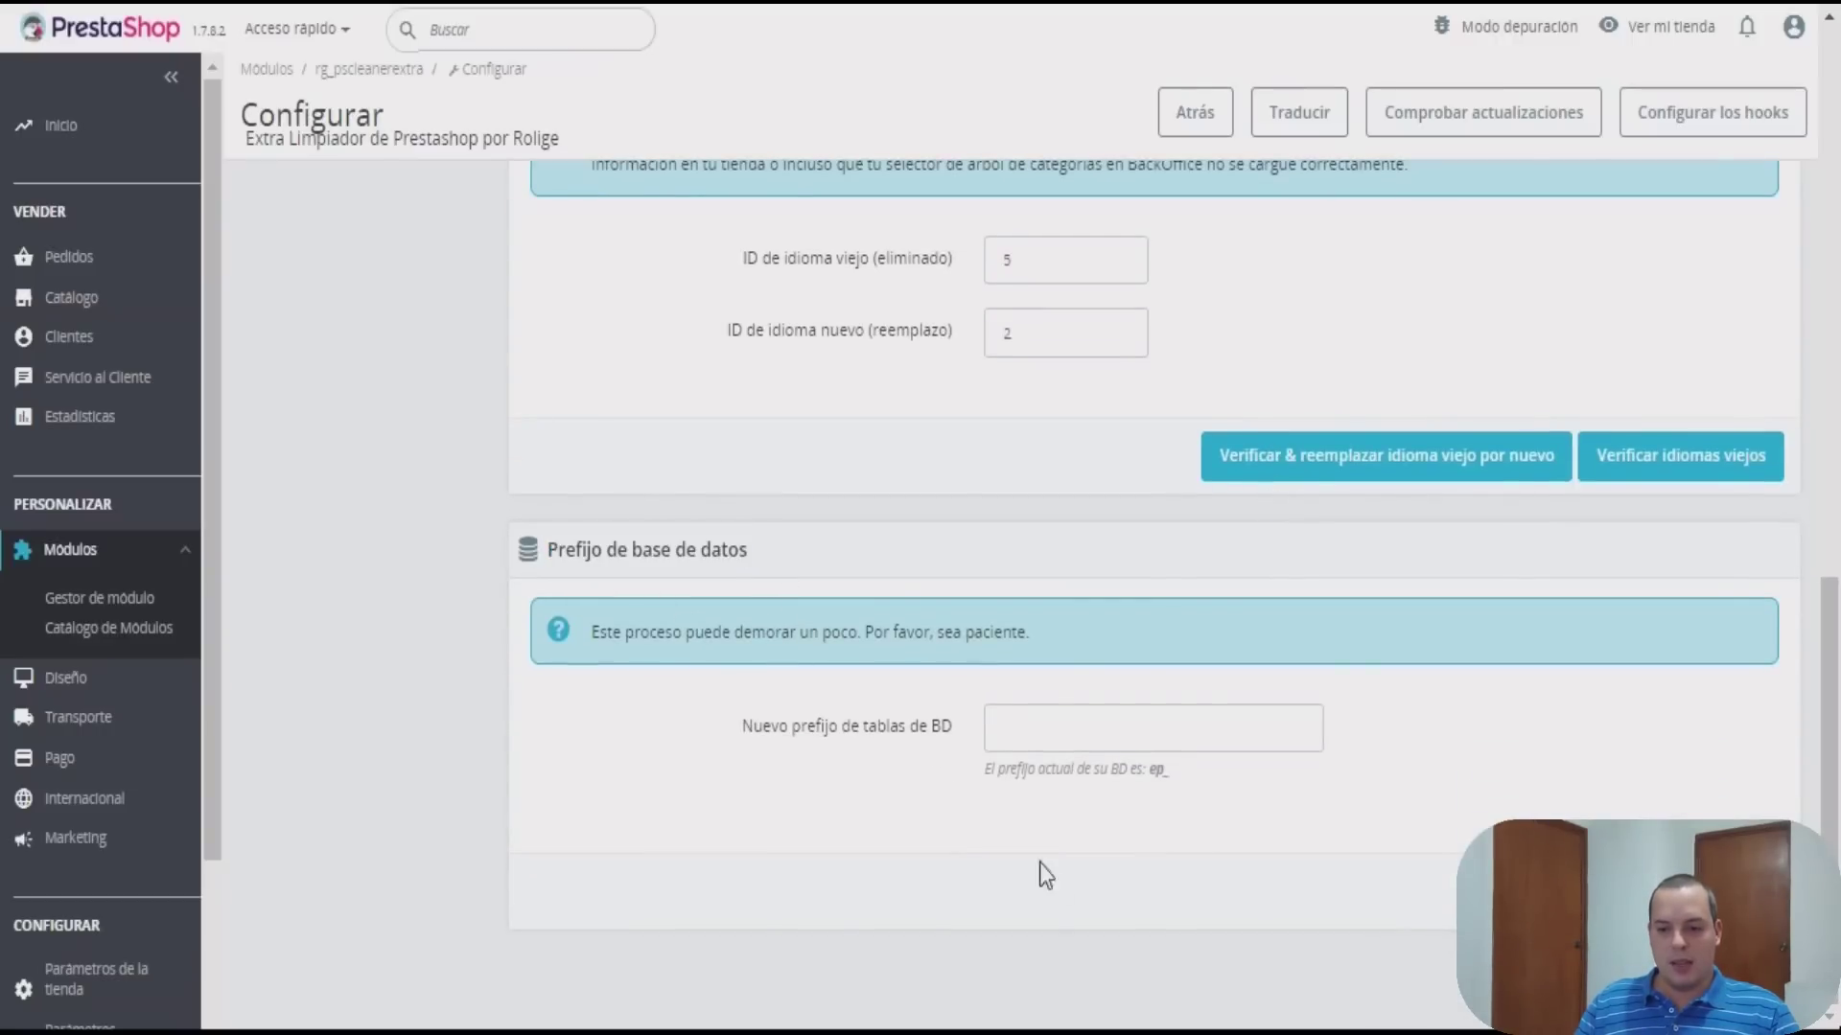
left_click_drag(1147, 771, 1164, 772)
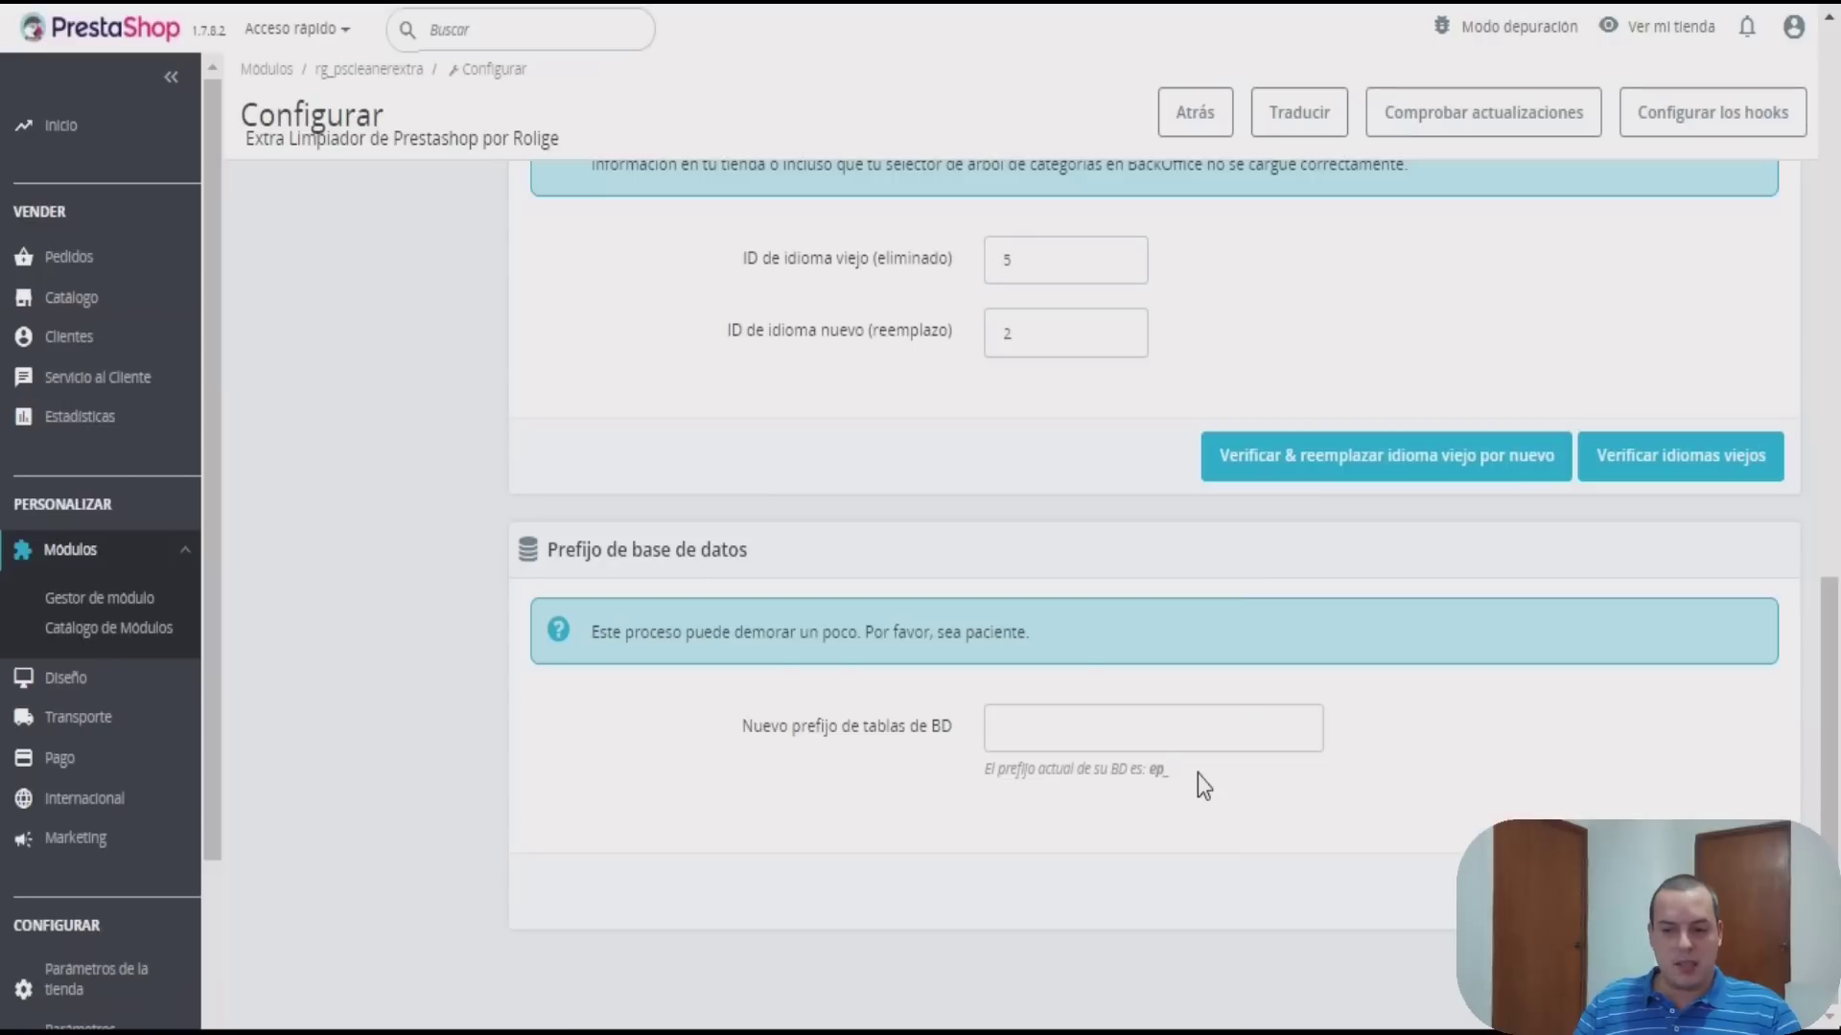
left_click(1158, 726)
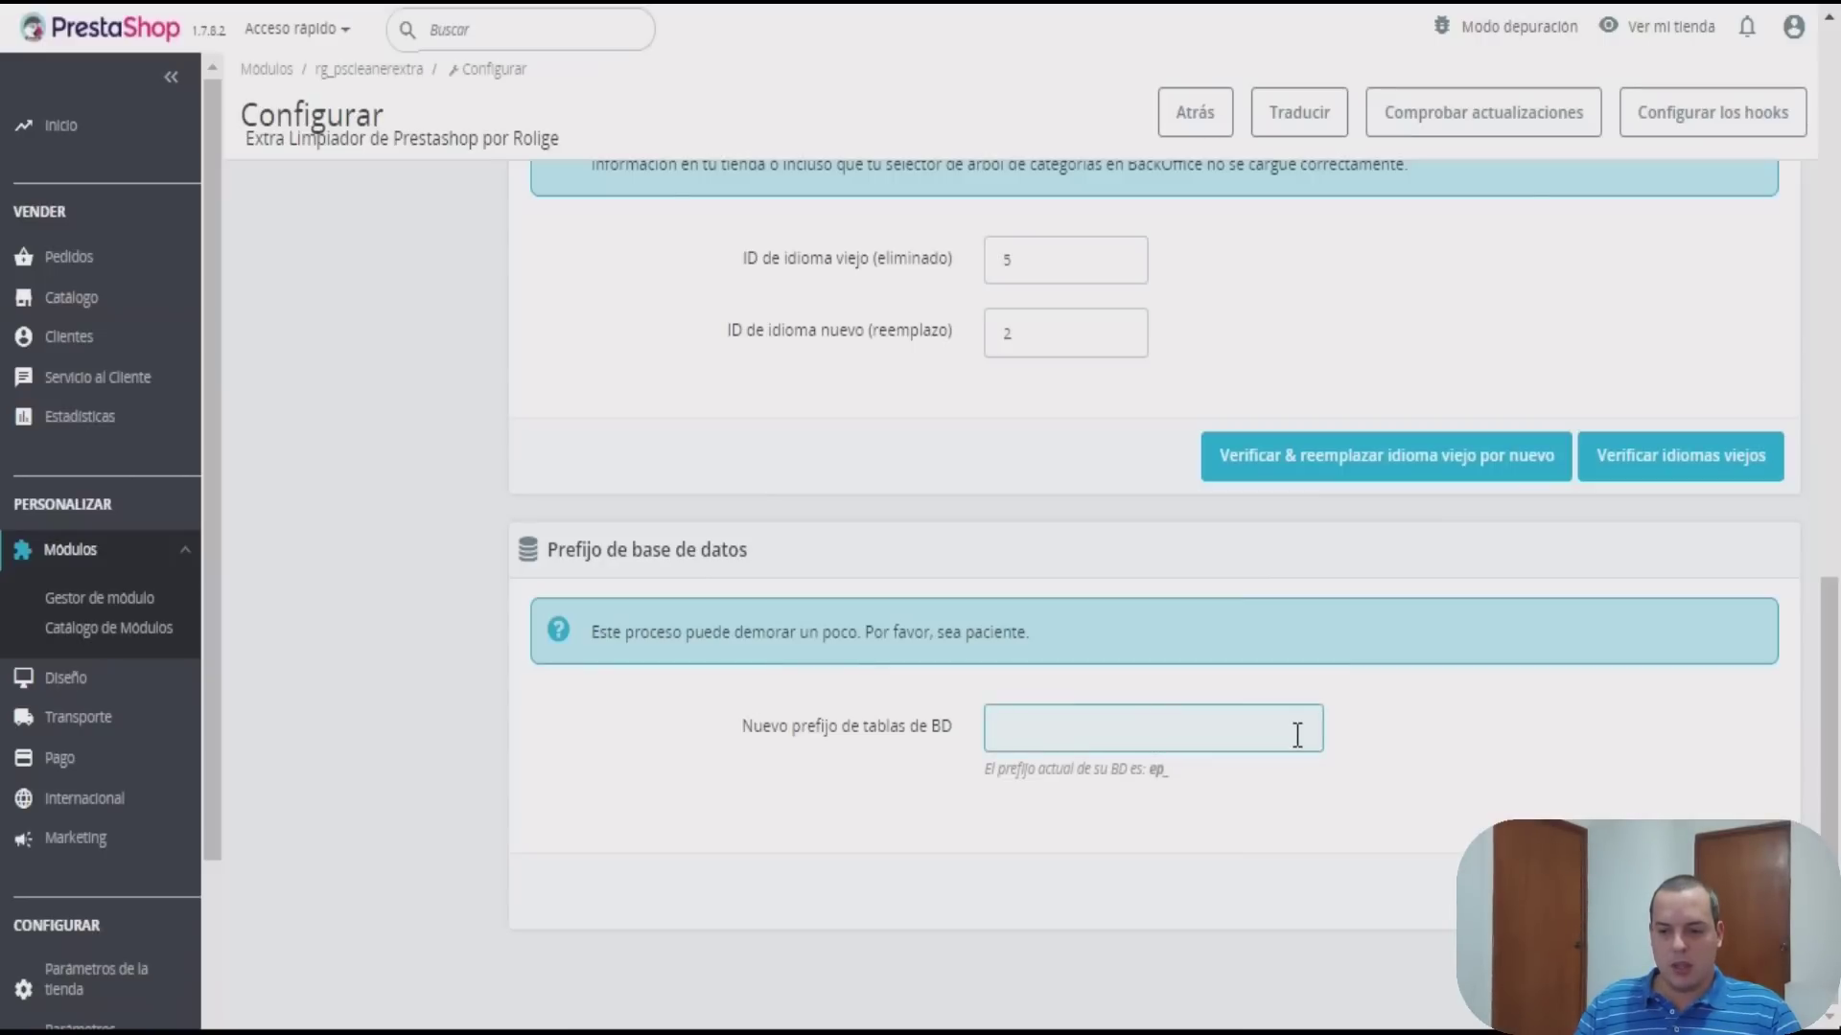
type("asd_")
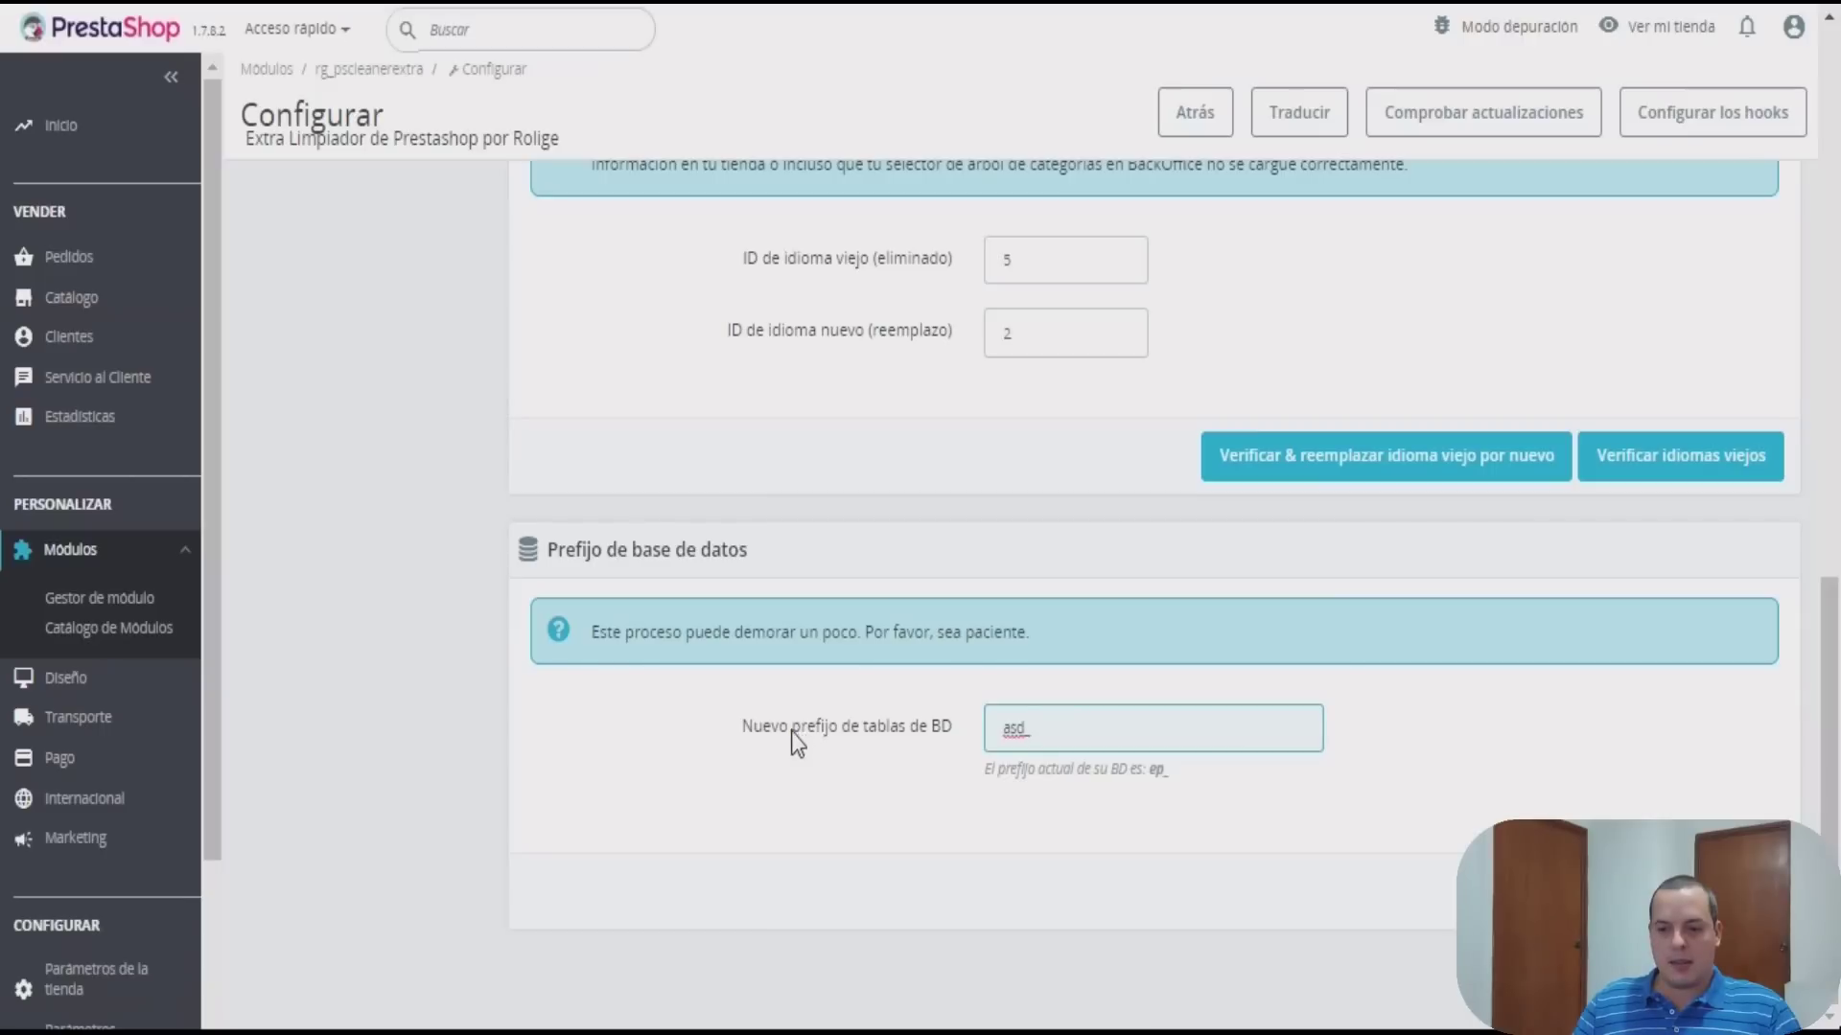
left_click_drag(790, 732, 935, 726)
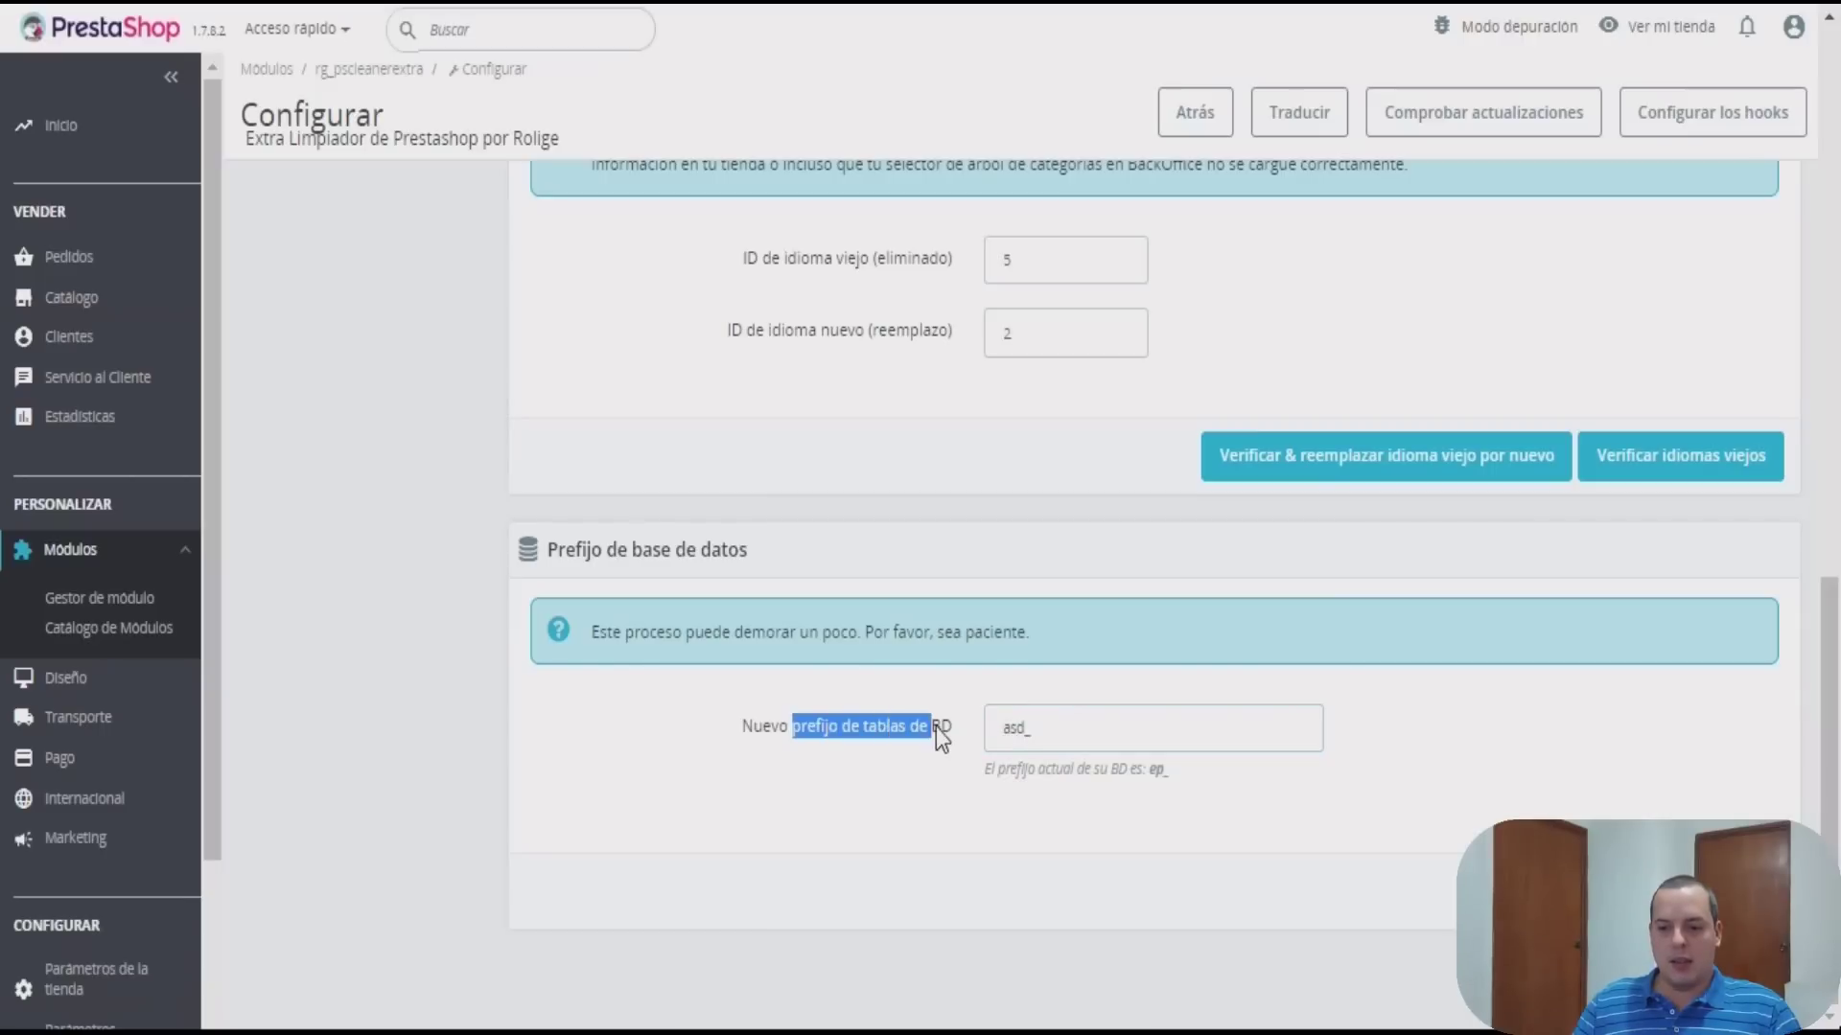
left_click(1397, 730)
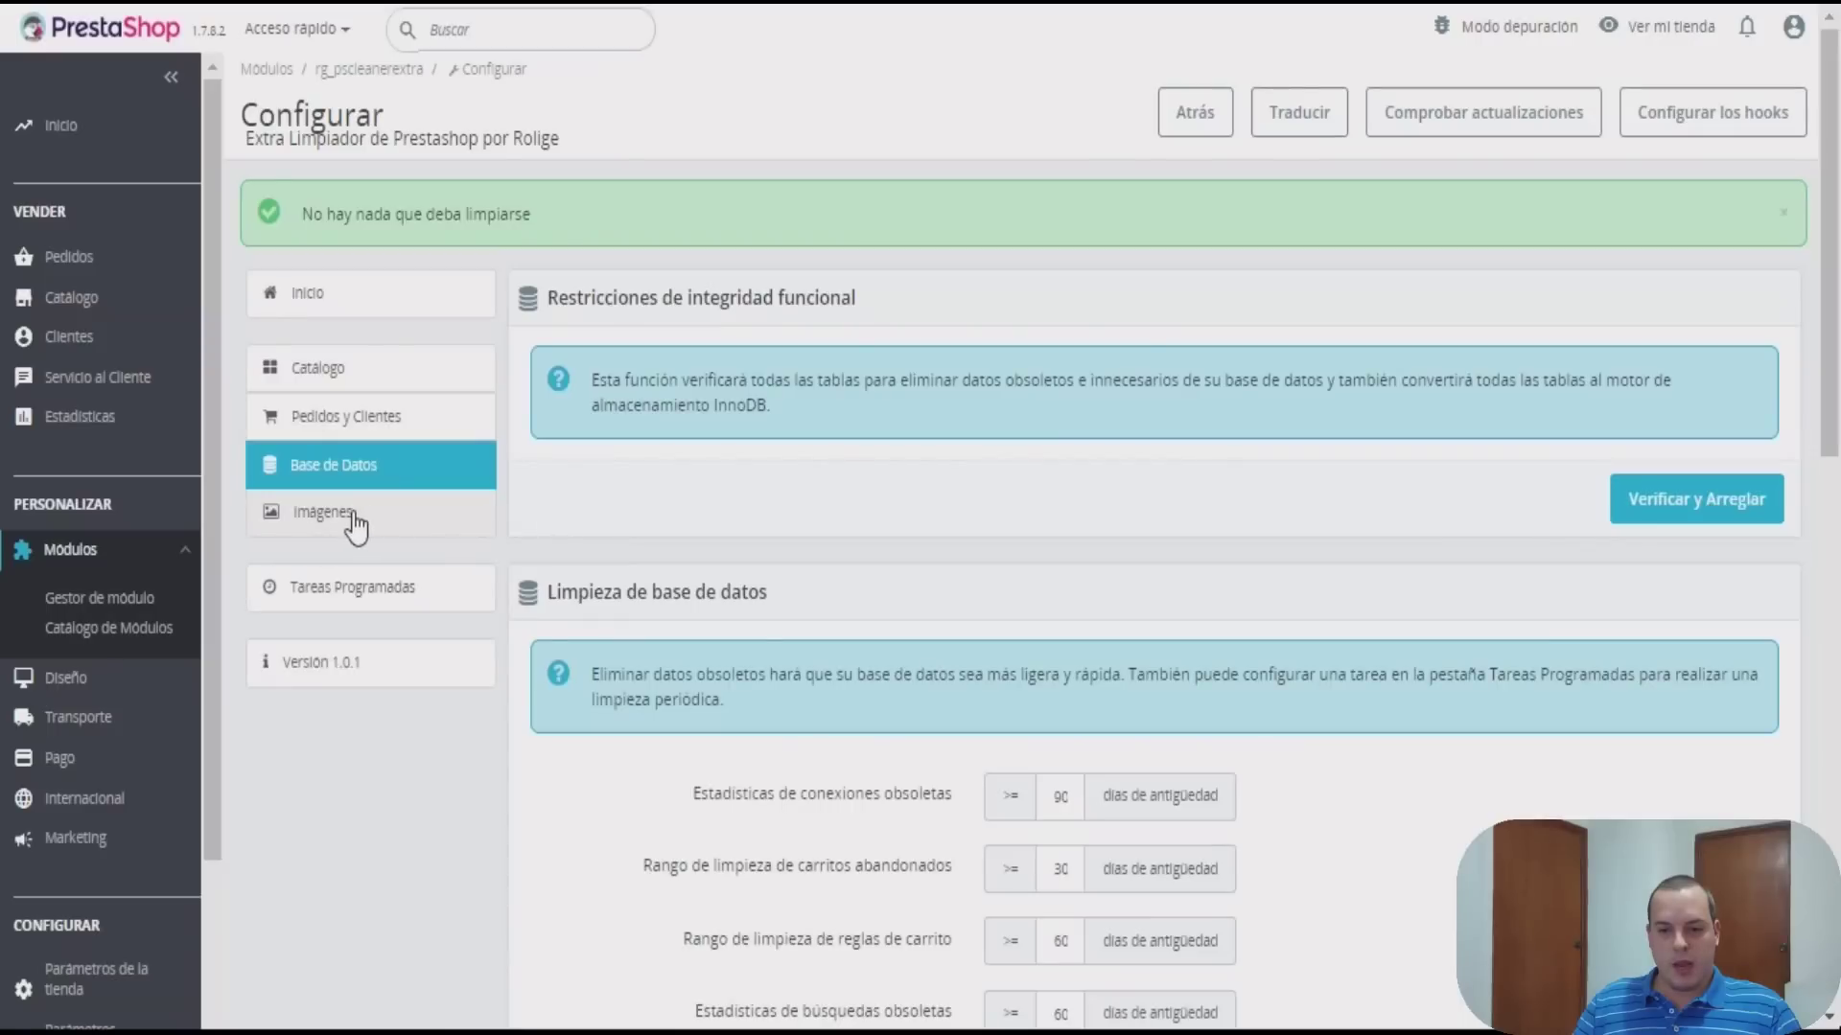
Open the module's Imágenes section and read what the product image cleanup removes
left_click(352, 526)
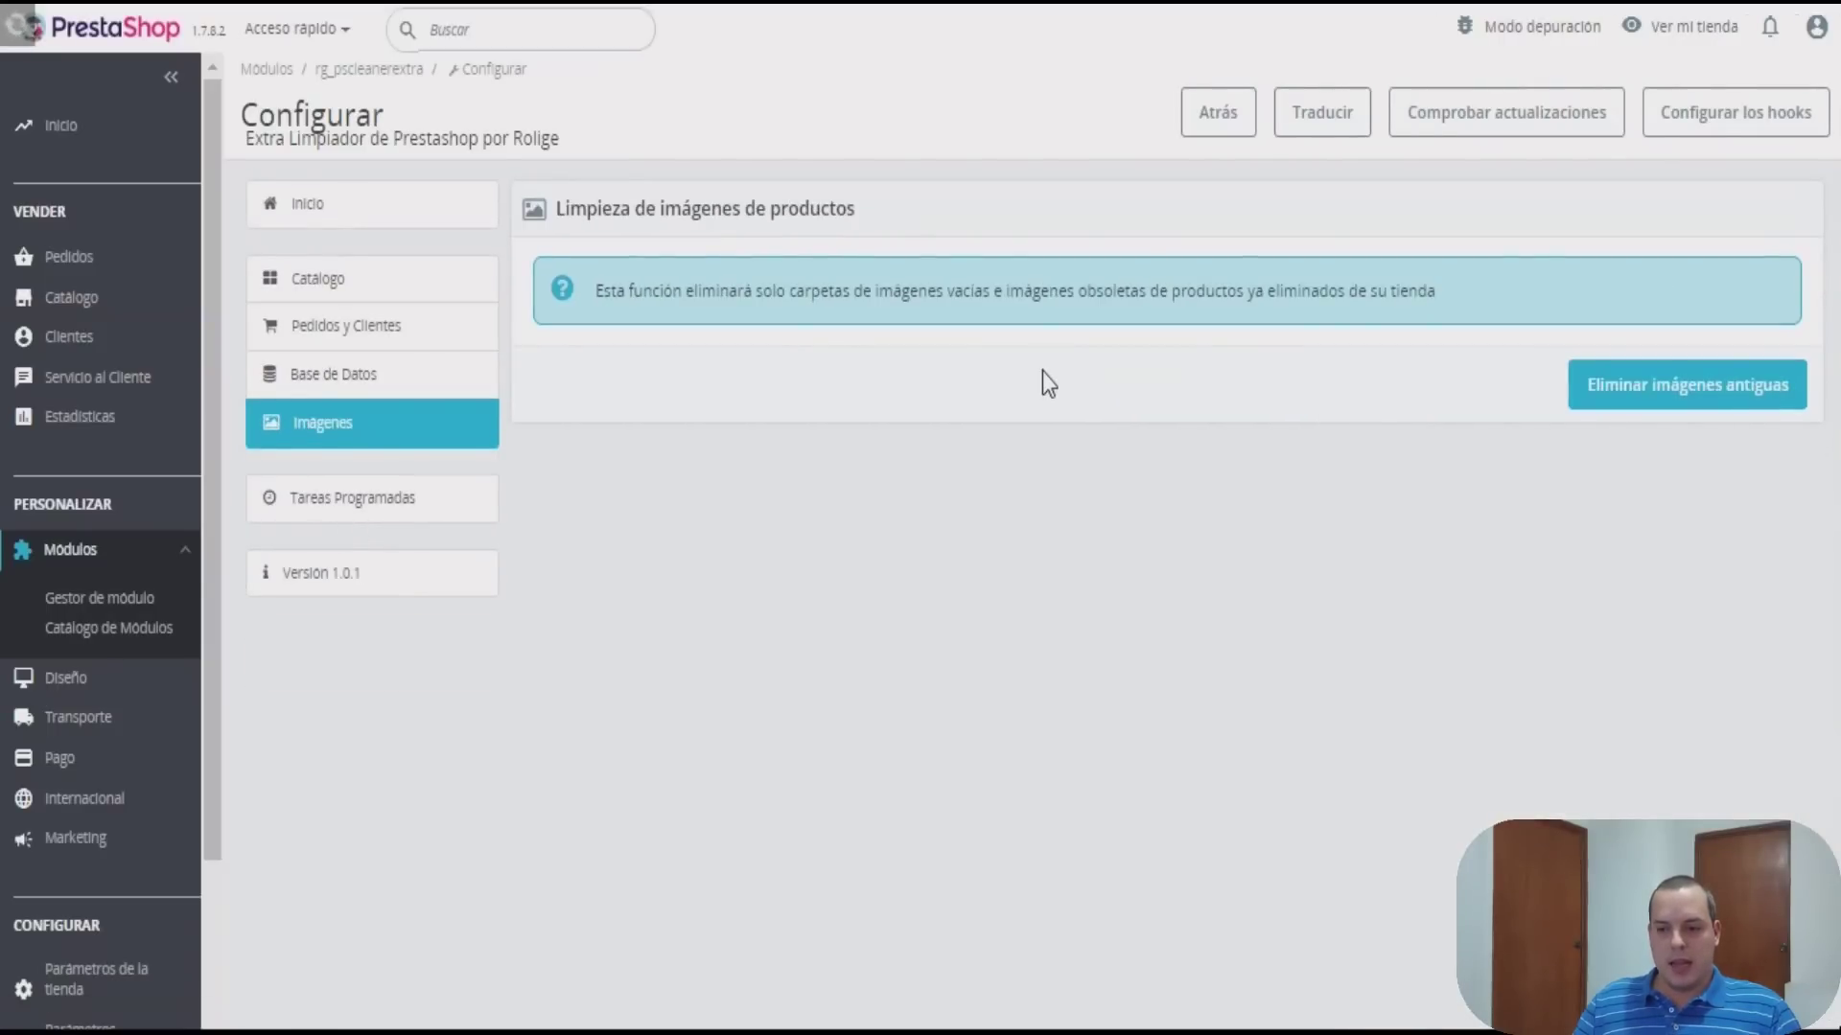
left_click_drag(617, 291, 1326, 287)
left_click(1355, 291)
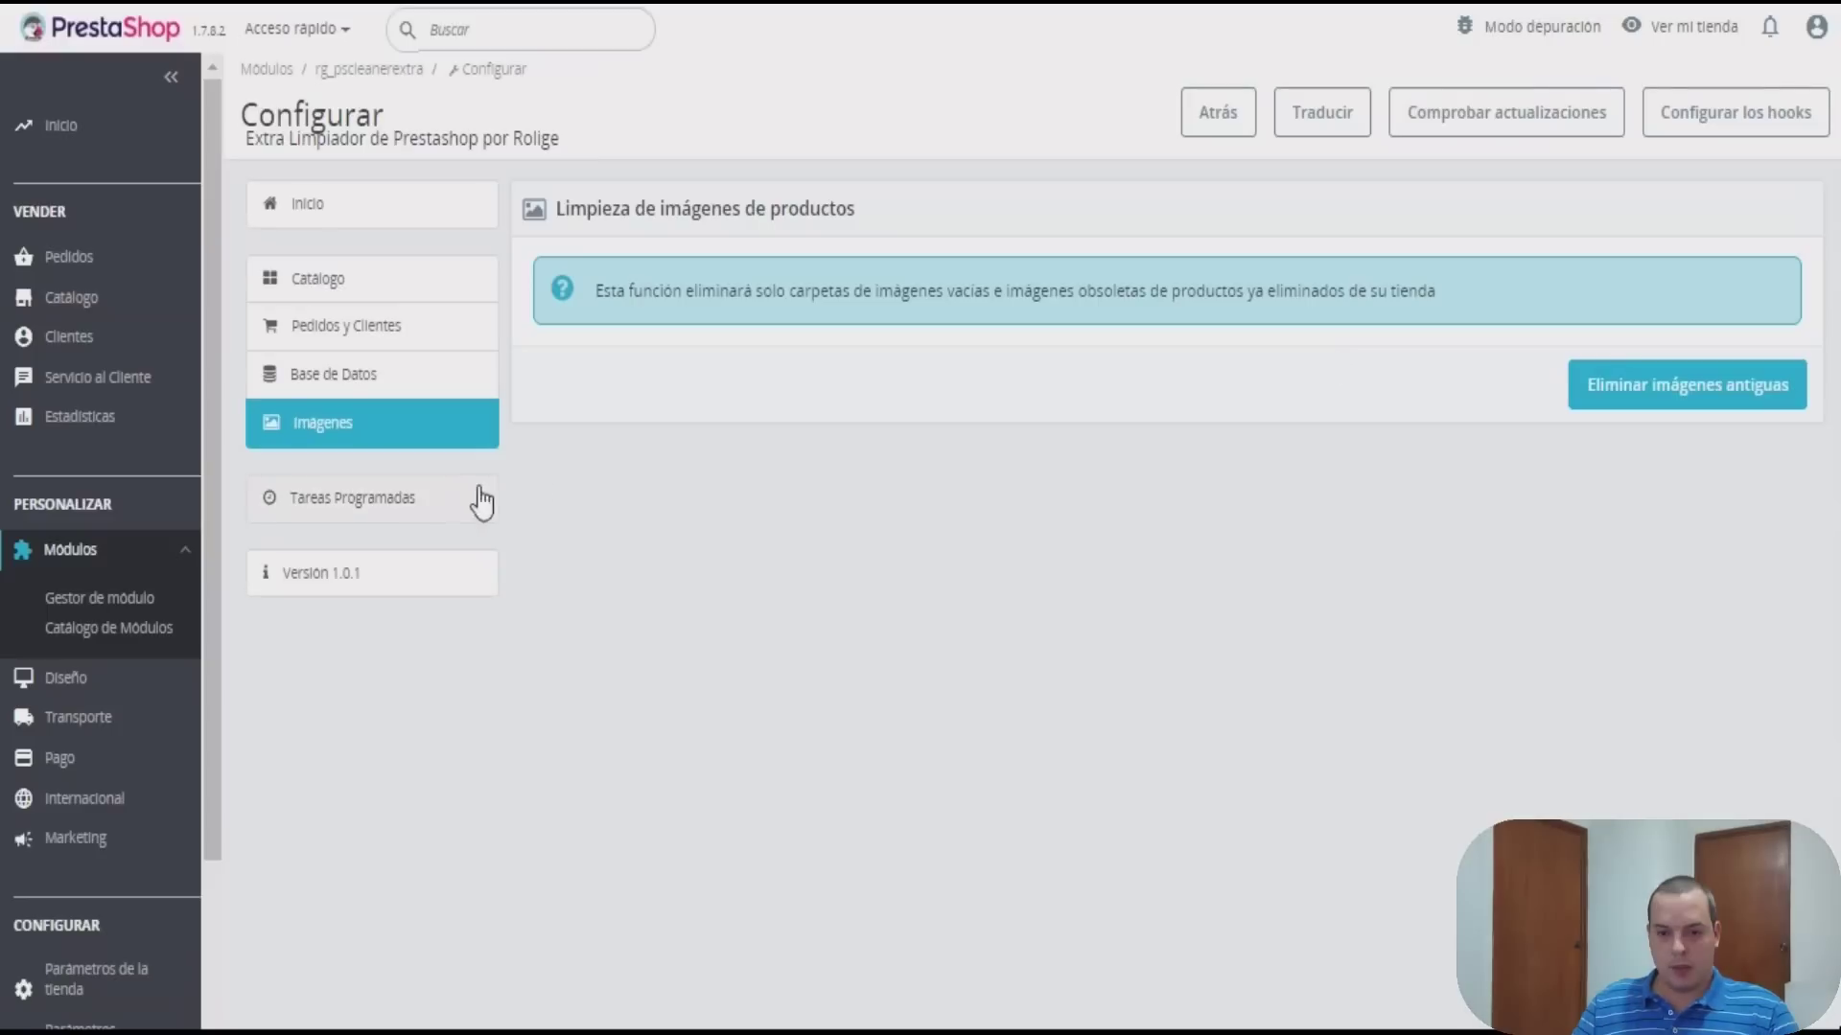
Open the Tareas Programadas settings and examine the full scheduled database task URL
left_click(406, 500)
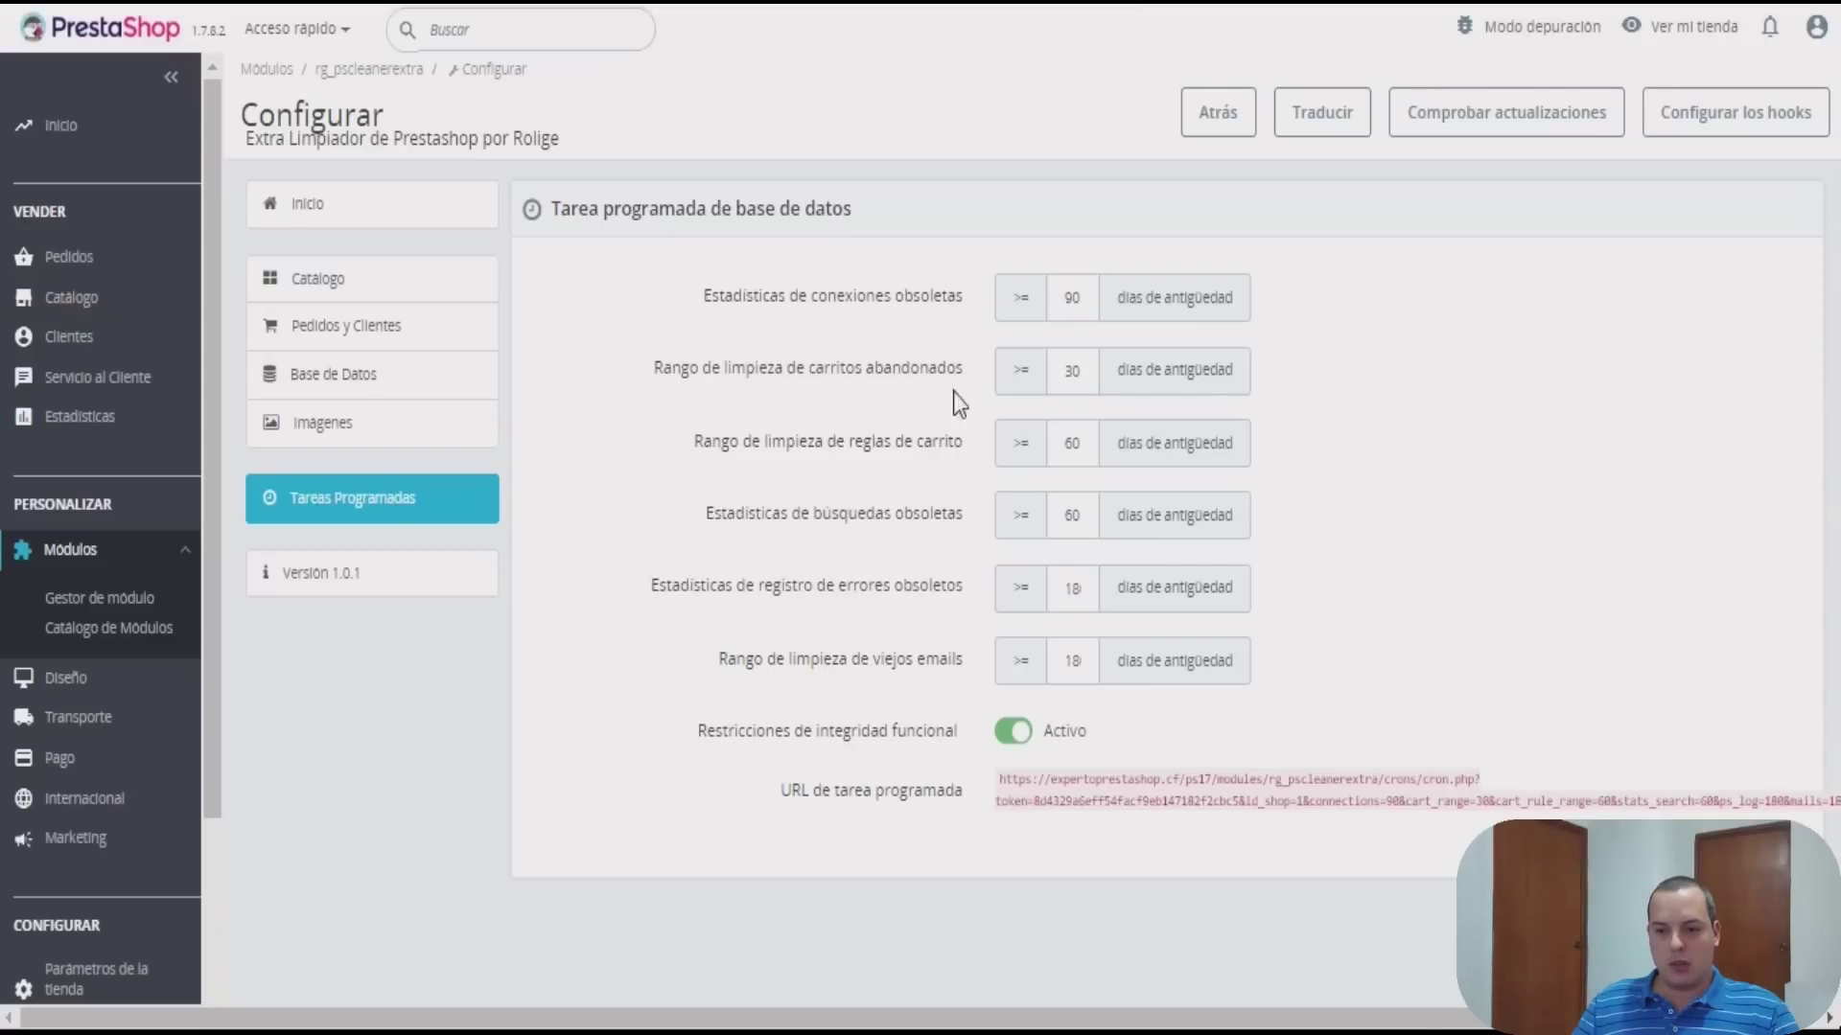
left_click_drag(1012, 779, 1826, 811)
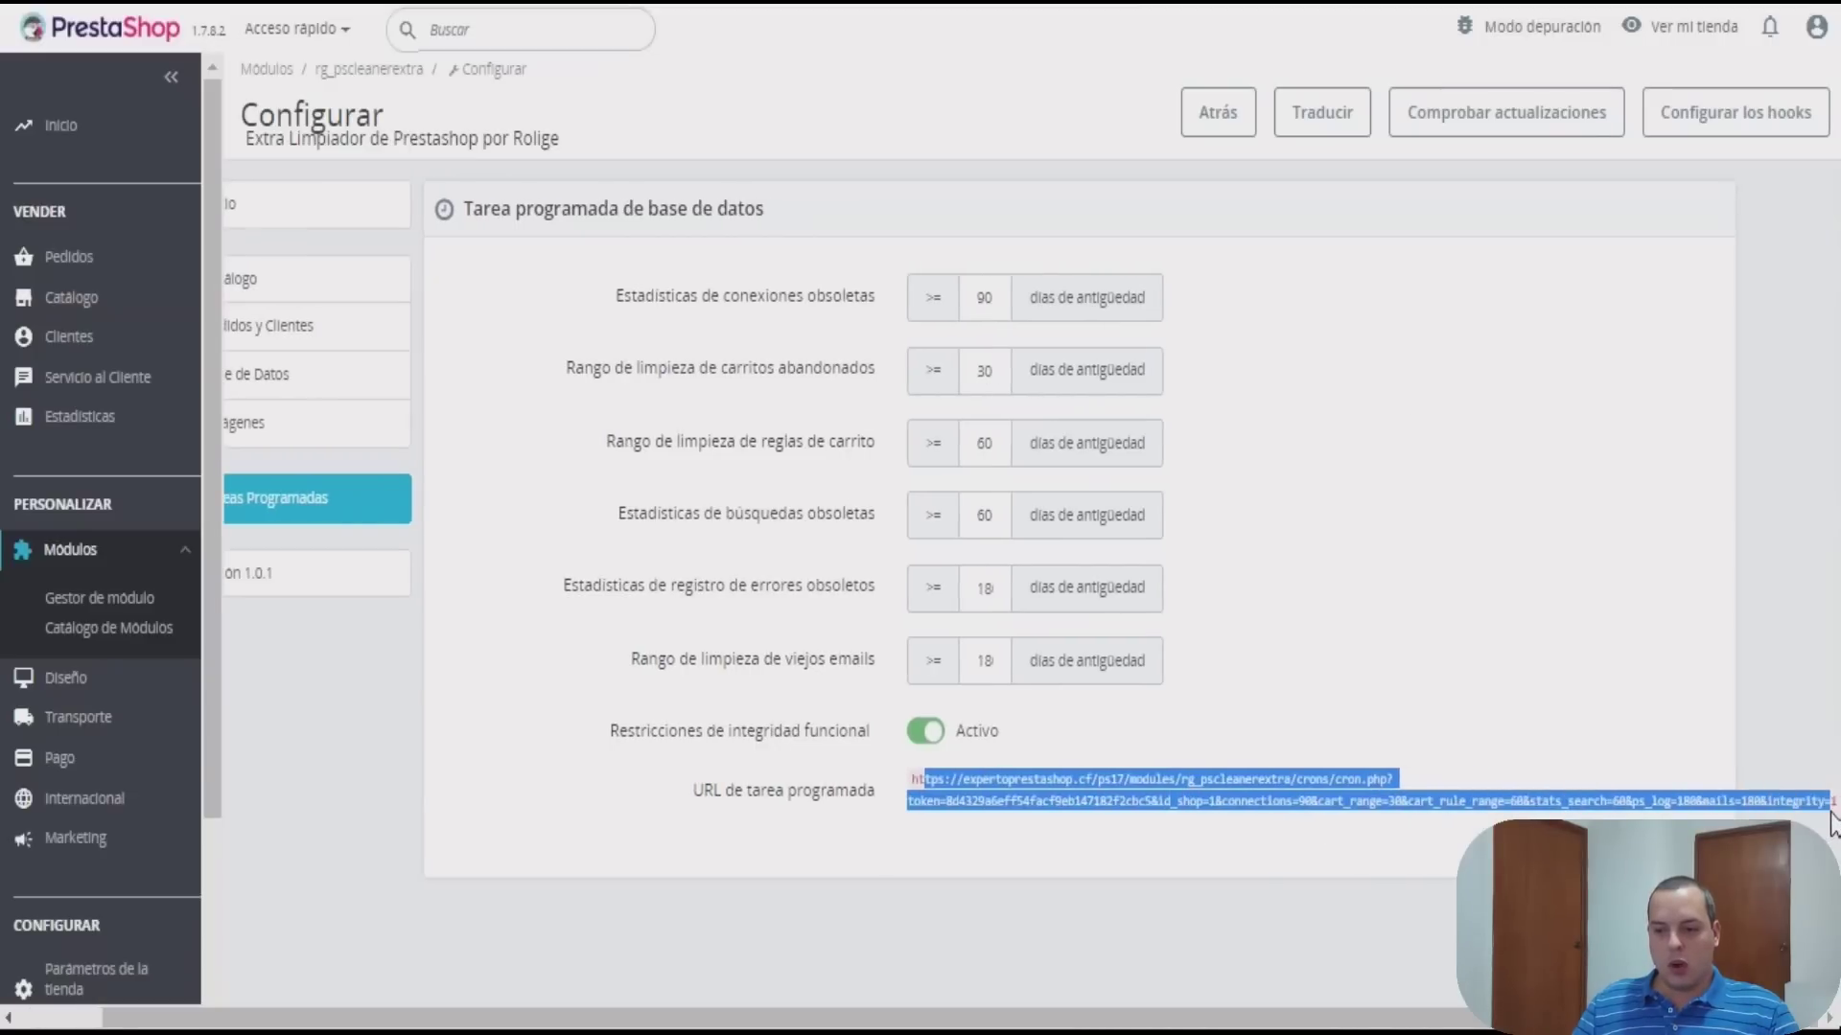
right_click(1396, 628)
left_click(1249, 633)
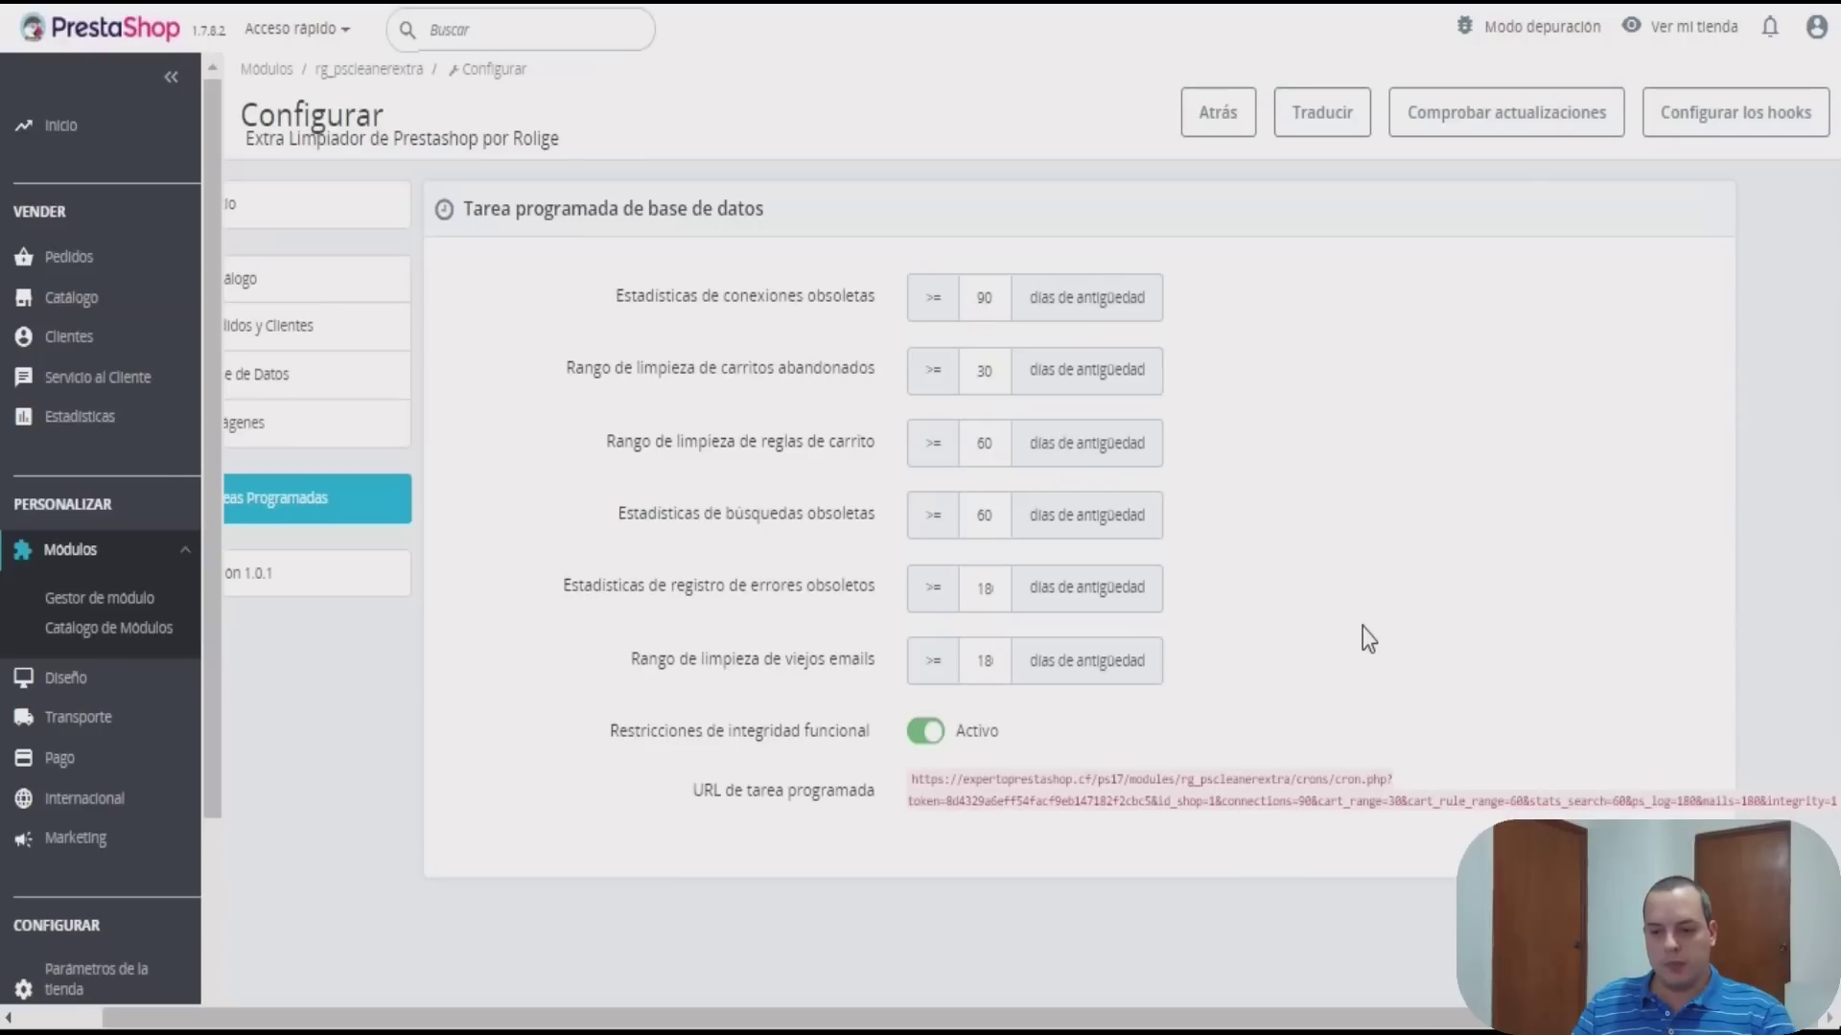
scroll(1361, 627, "left", 2)
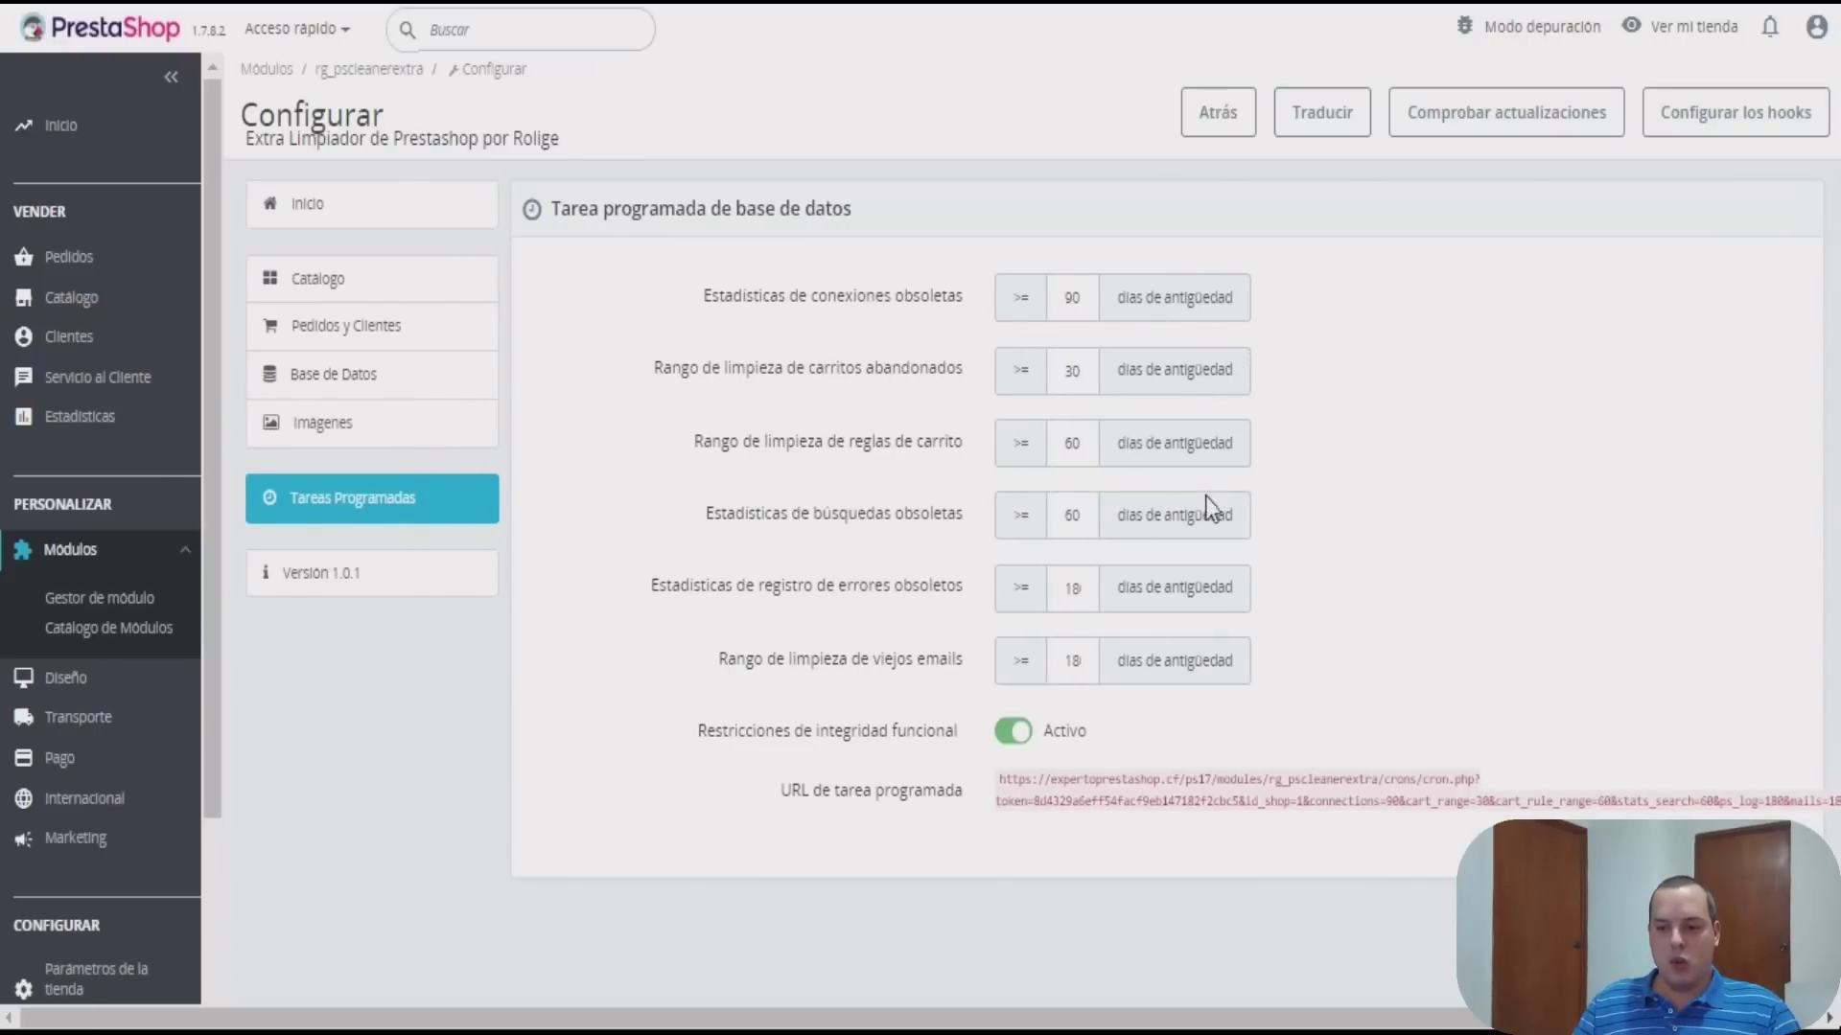
Set the scheduled task's obsolete connection statistics threshold to 66 days and check the connections parameter in the task URL
double_click(1080, 294)
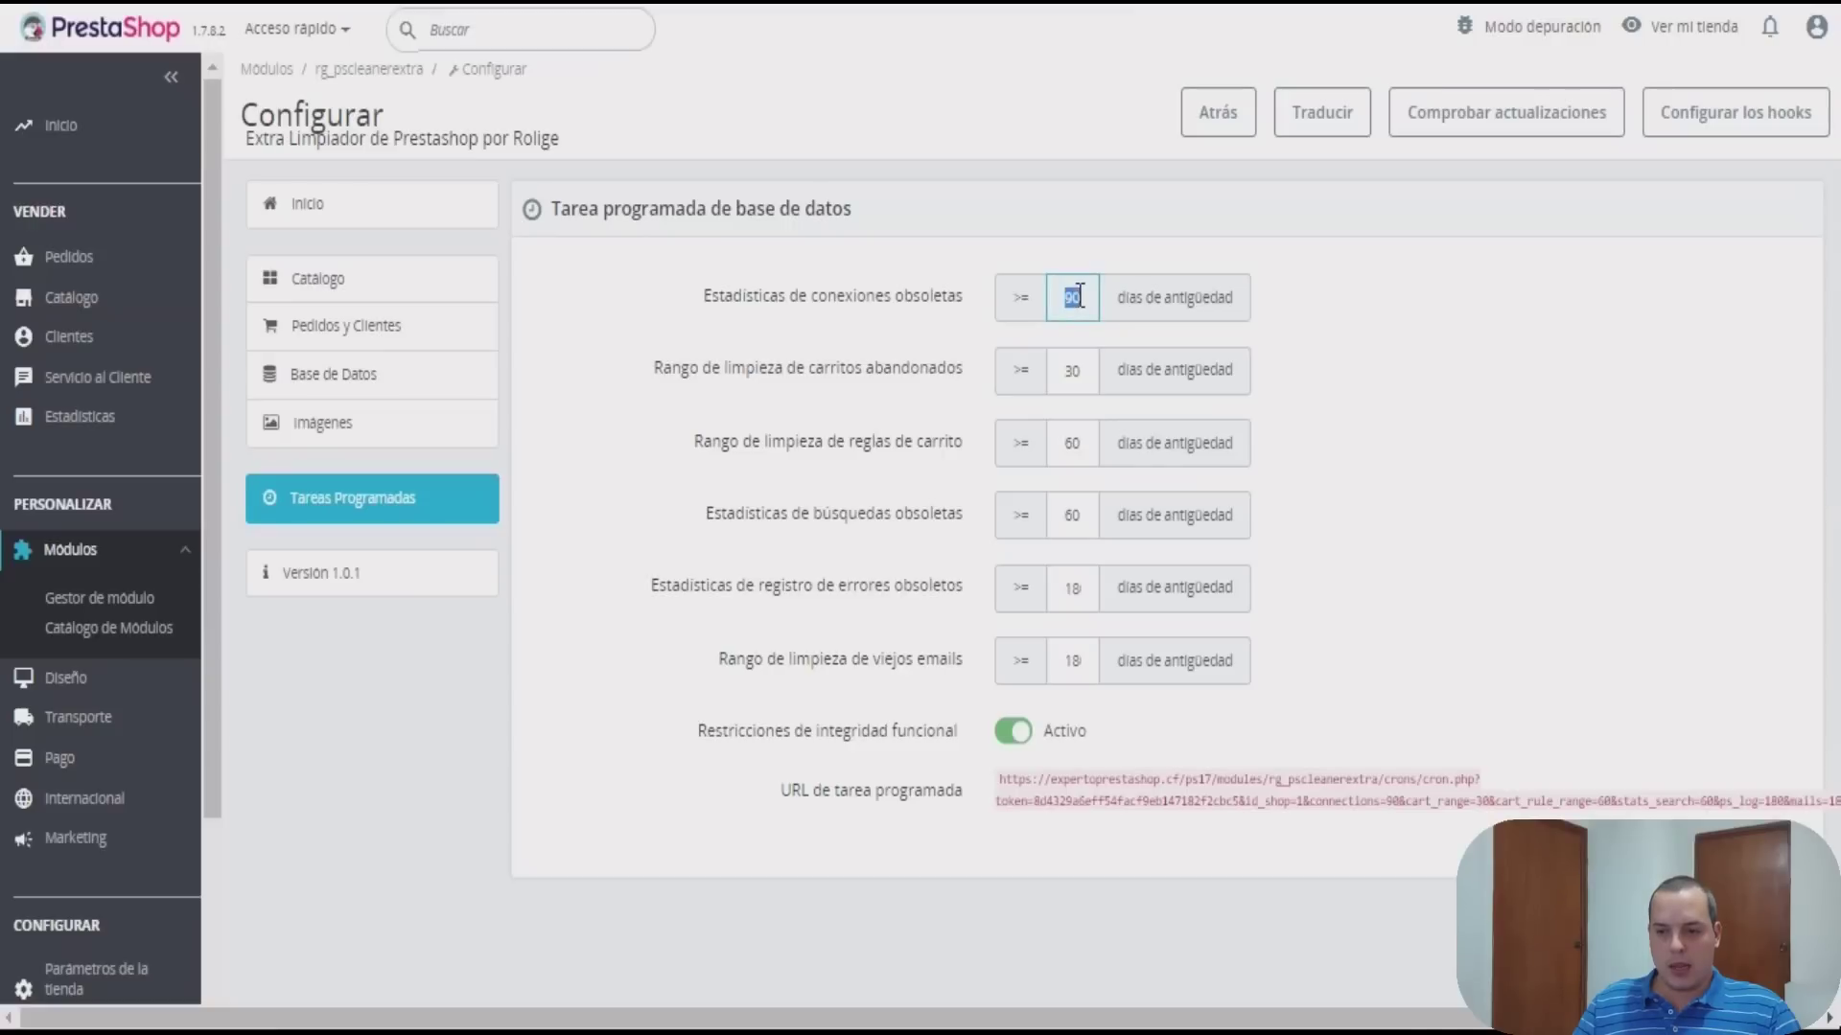
type("6")
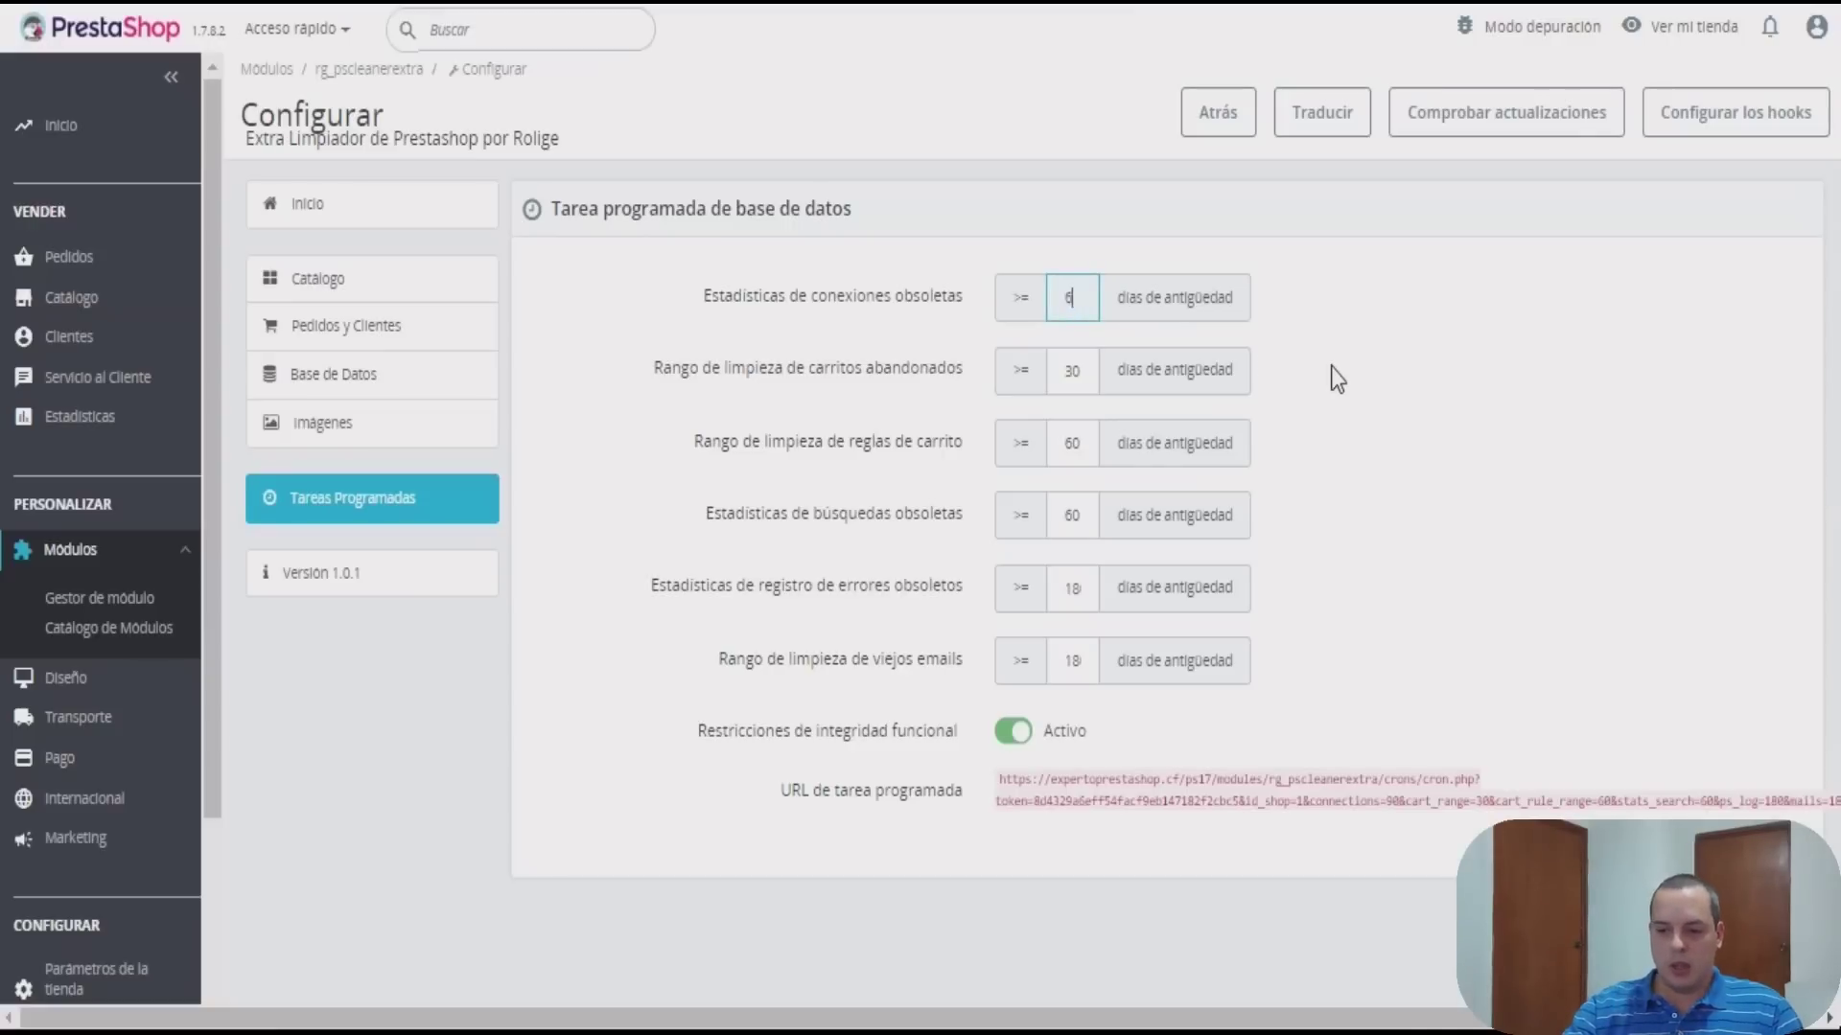
type("6")
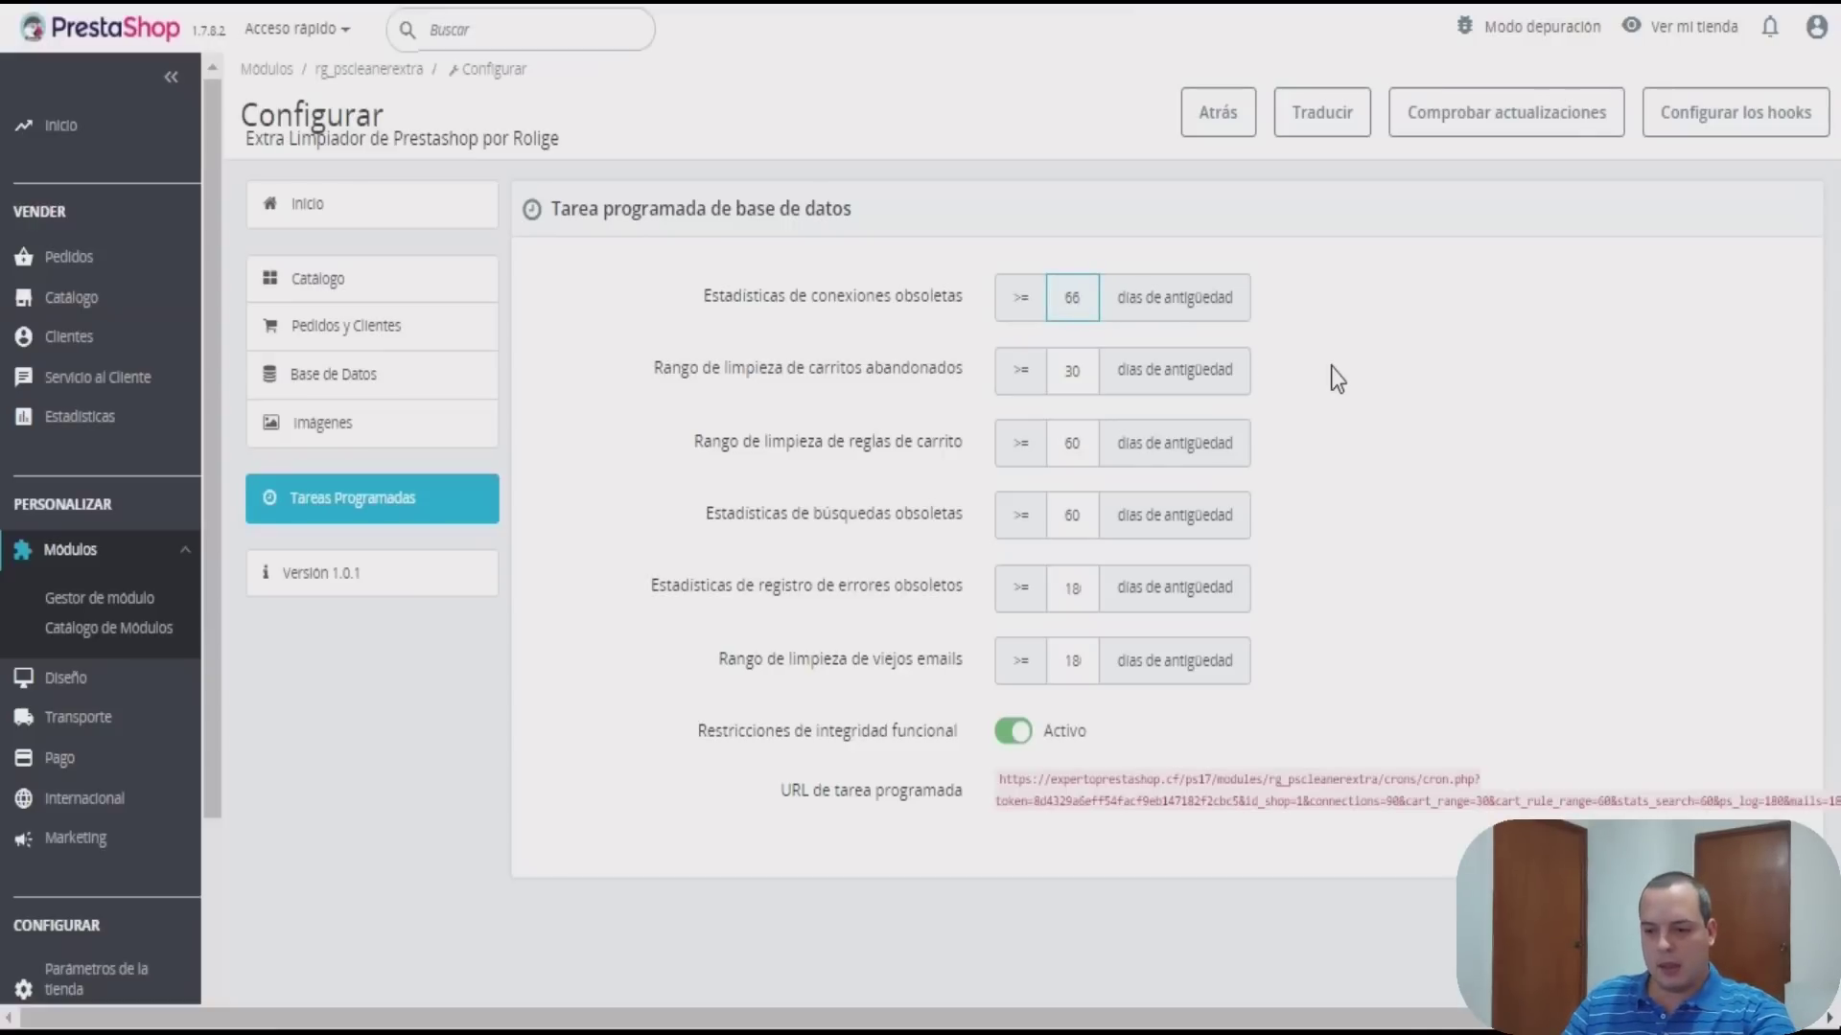
key("Tab")
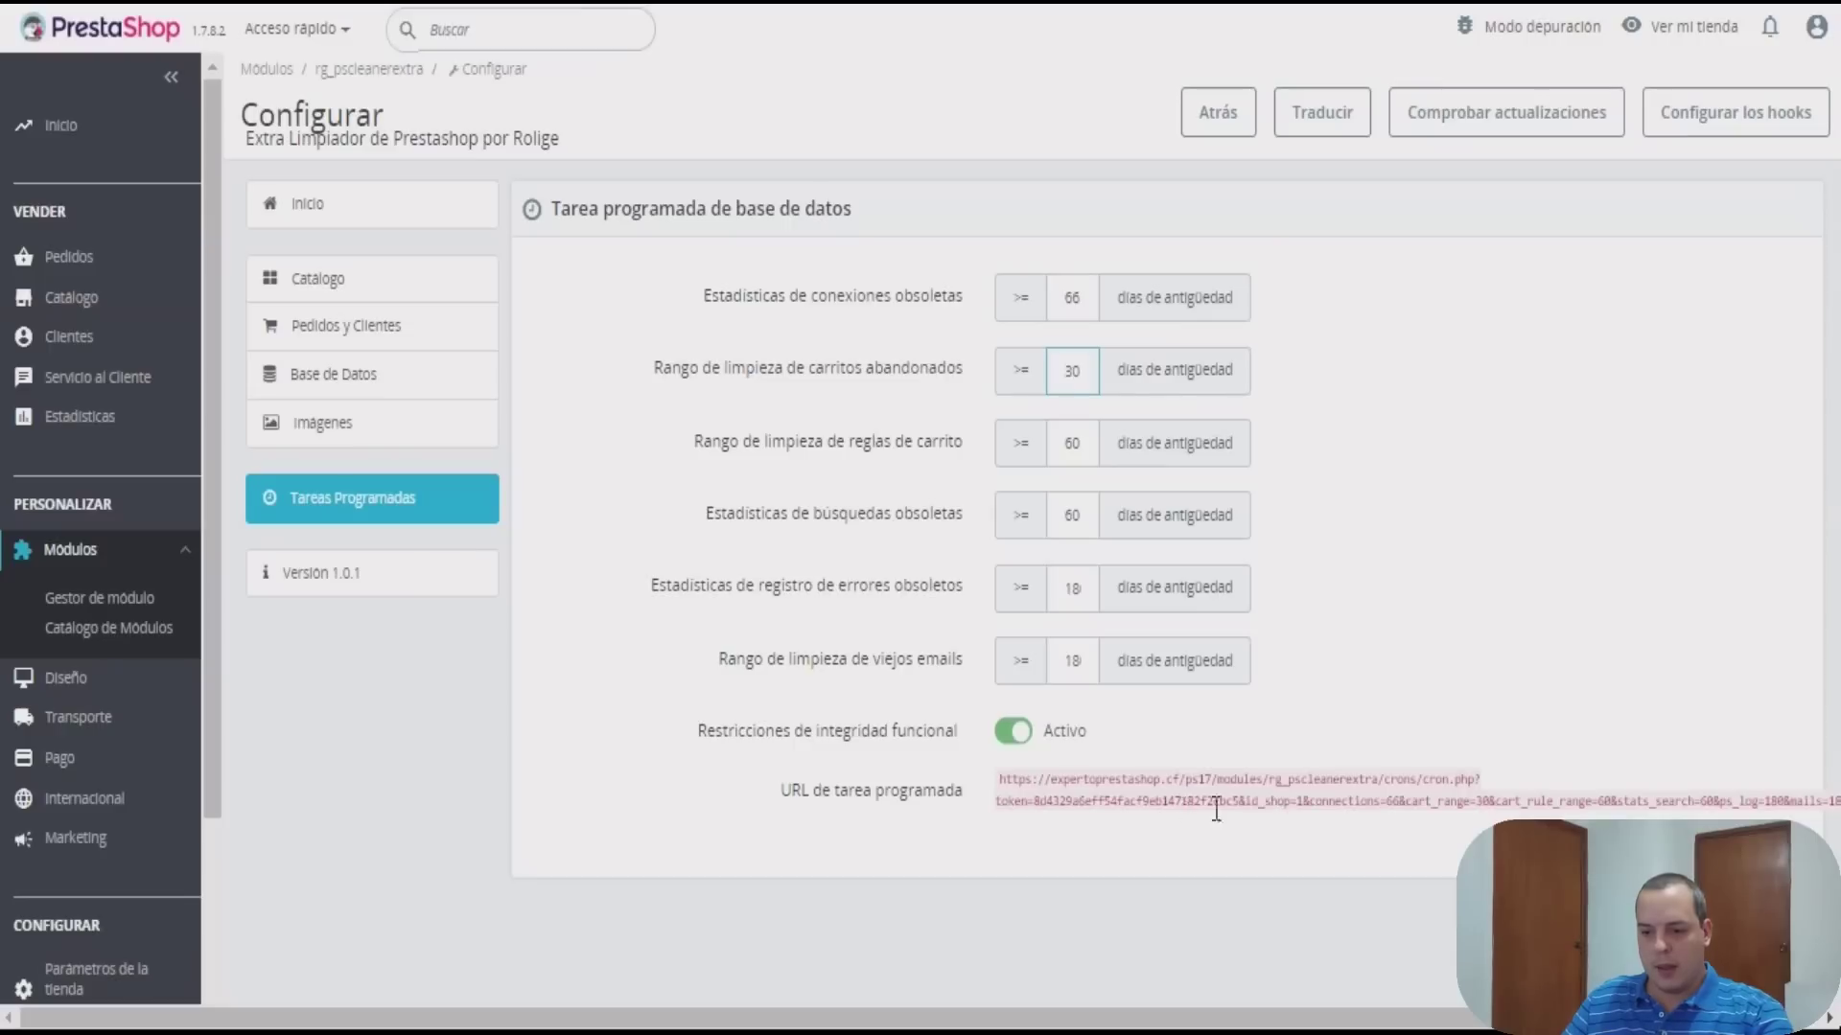
left_click_drag(1183, 801, 1438, 801)
left_click(1440, 801)
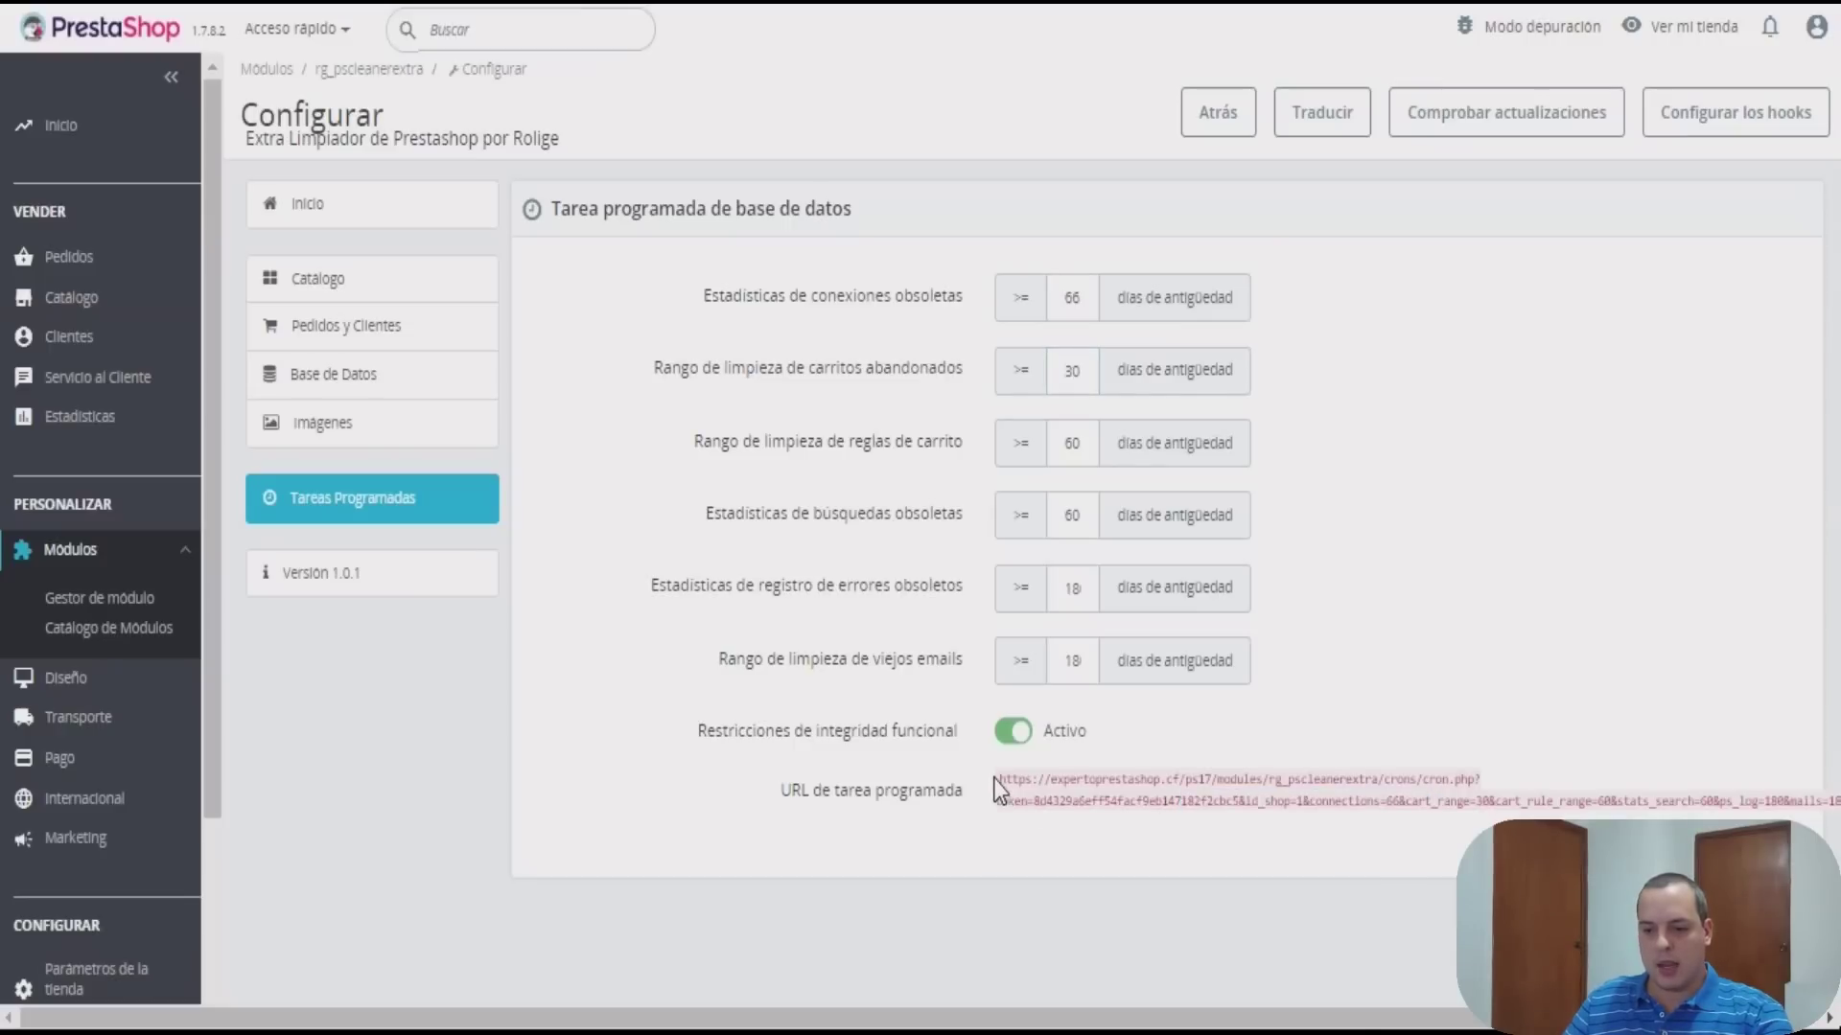
left_click_drag(995, 779, 1767, 815)
left_click(1392, 757)
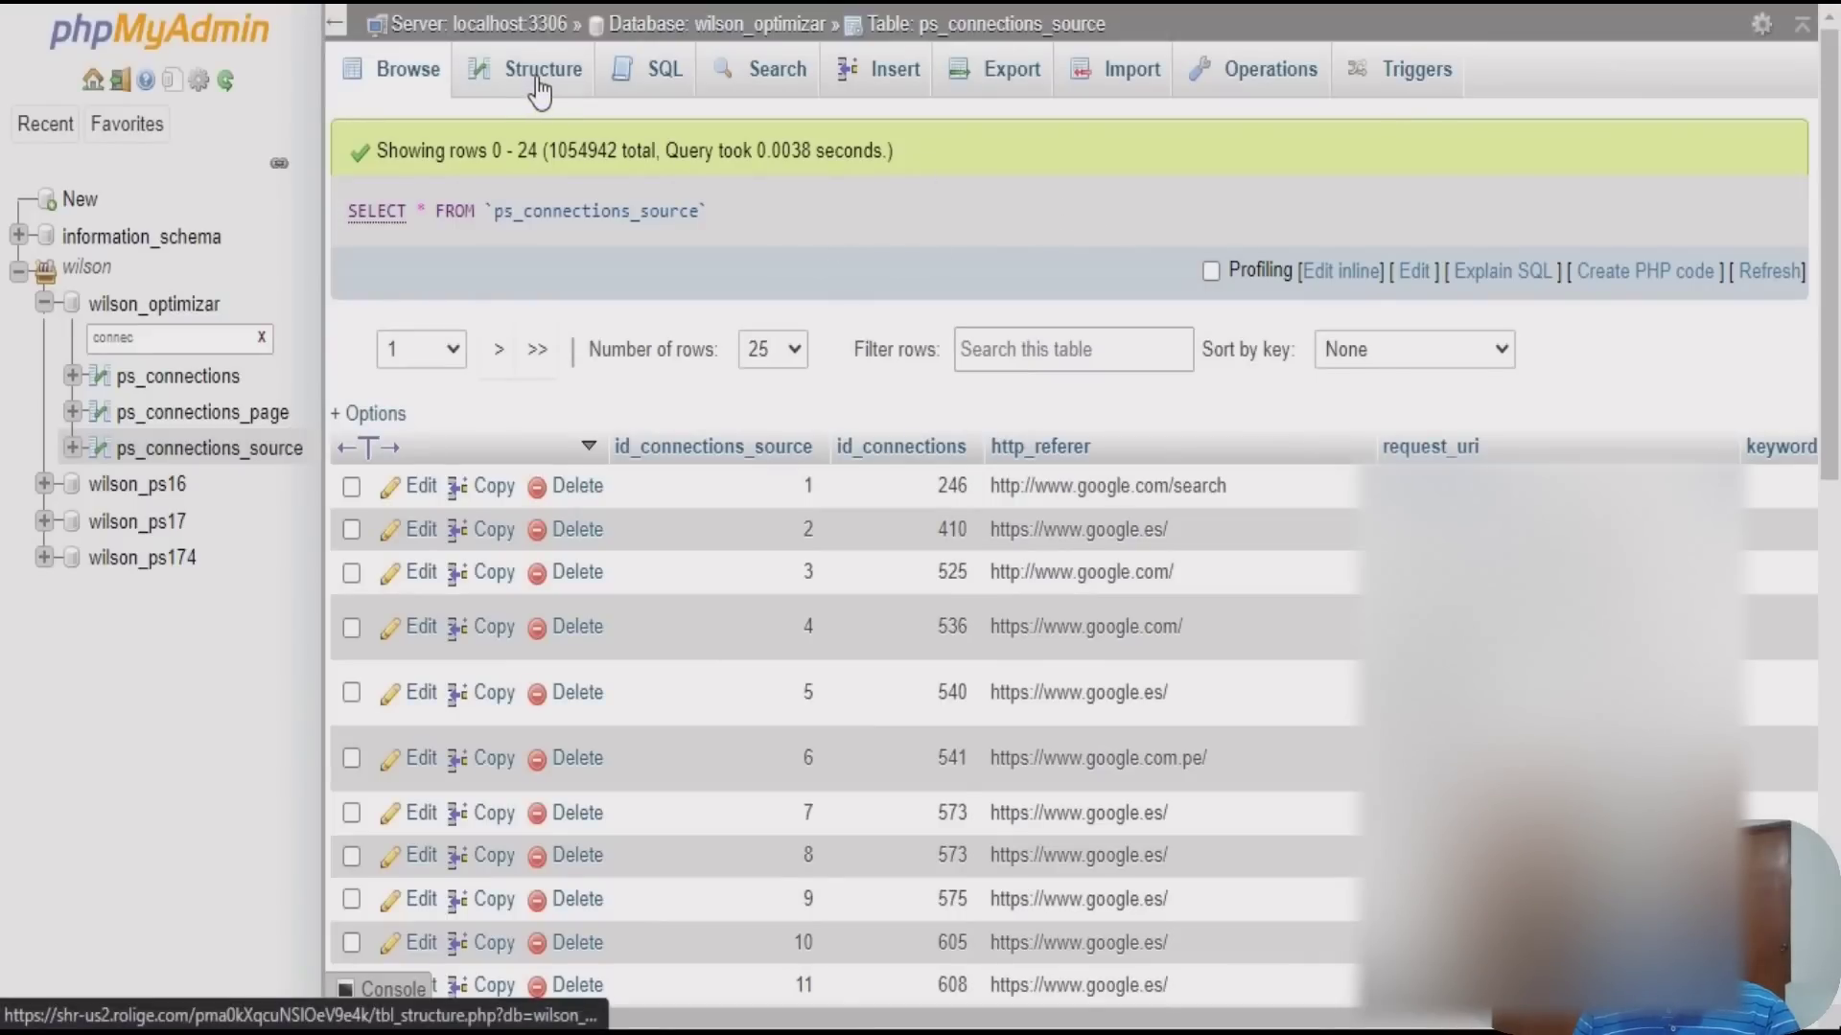
Switch to phpMyAdmin and view the table maintenance operations available for ps_connections_source in the wilson_optimizar database
left_click(1256, 69)
scroll(732, 289, "down", 7)
scroll(733, 331, "down", 5)
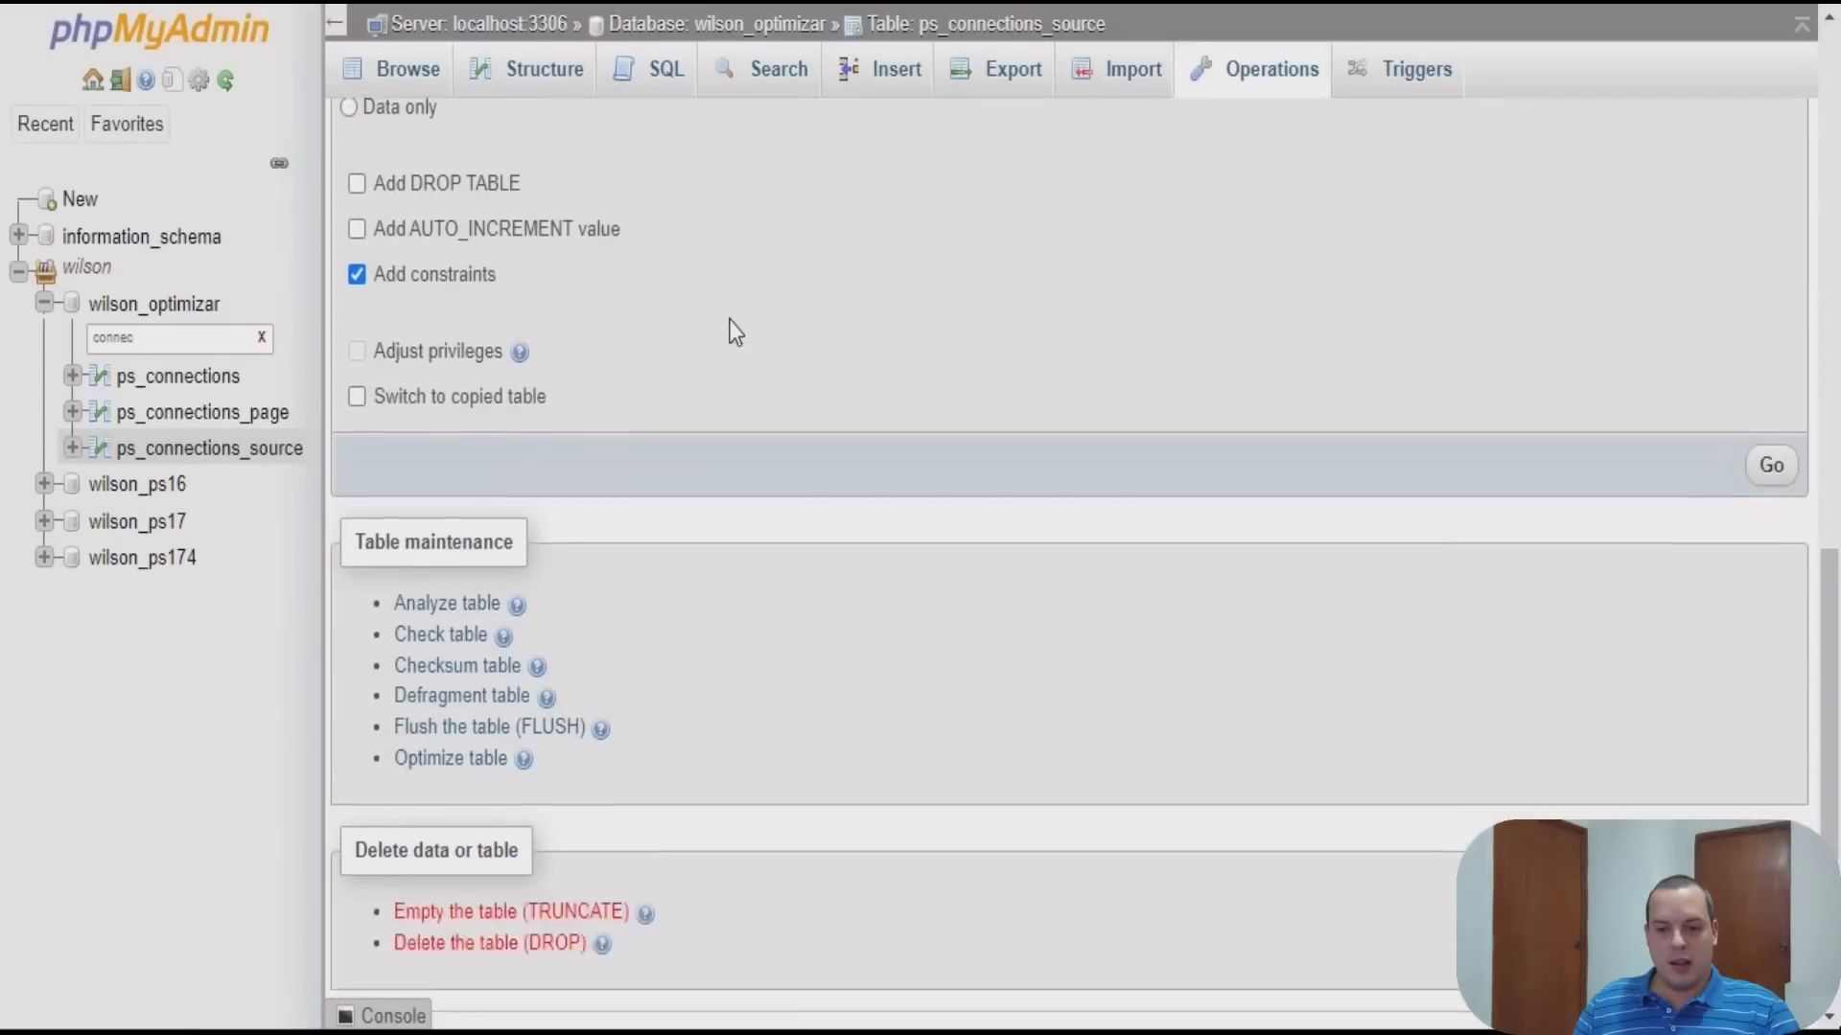